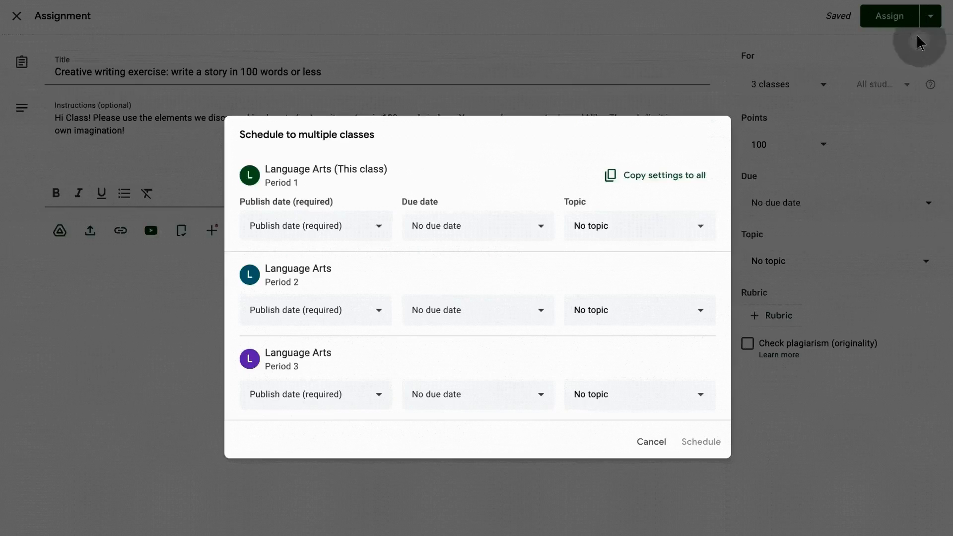
Schedule the assignment for all three classes using Period 1's settings: publish 10 Mar, 2:00 pm, due 24 Mar, 11:59 pm, topic Unit 1: Fiction
click(684, 224)
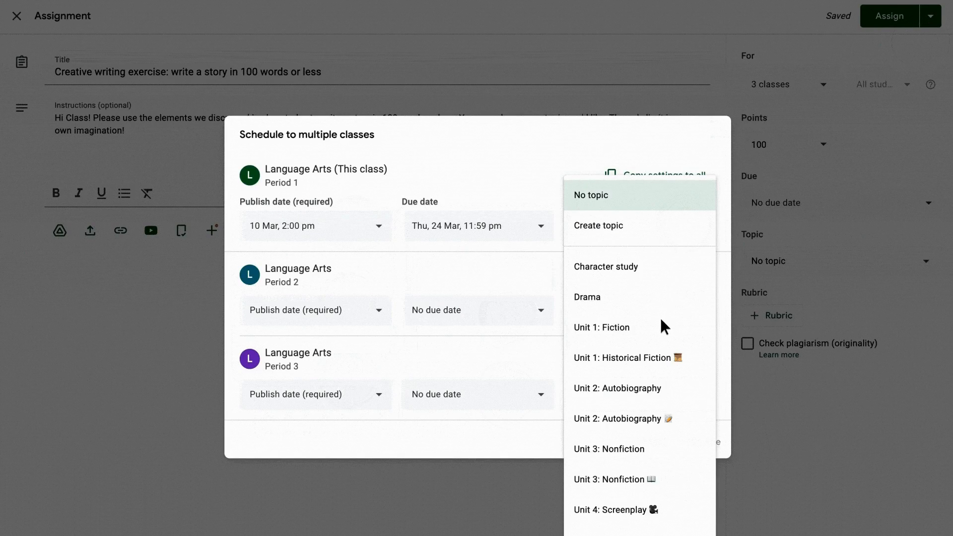
click(662, 325)
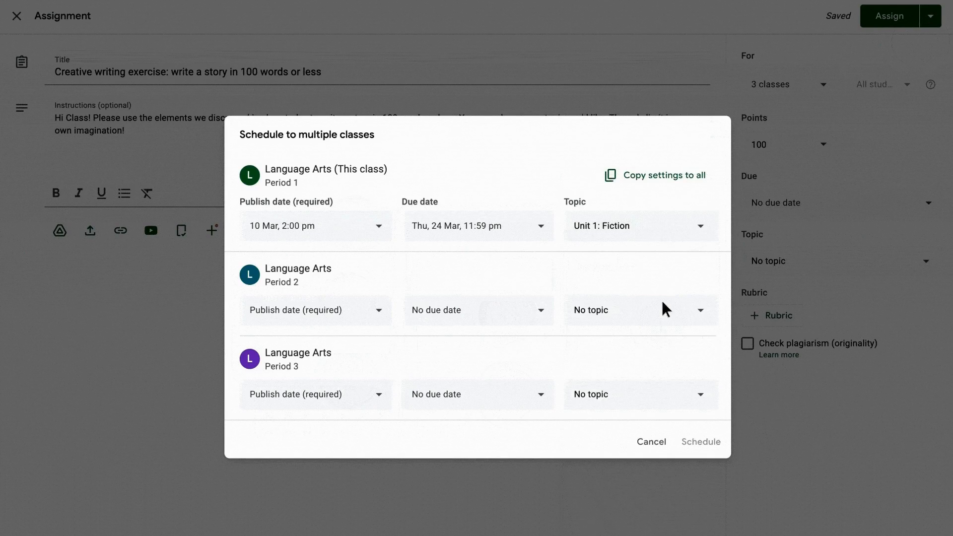
click(675, 175)
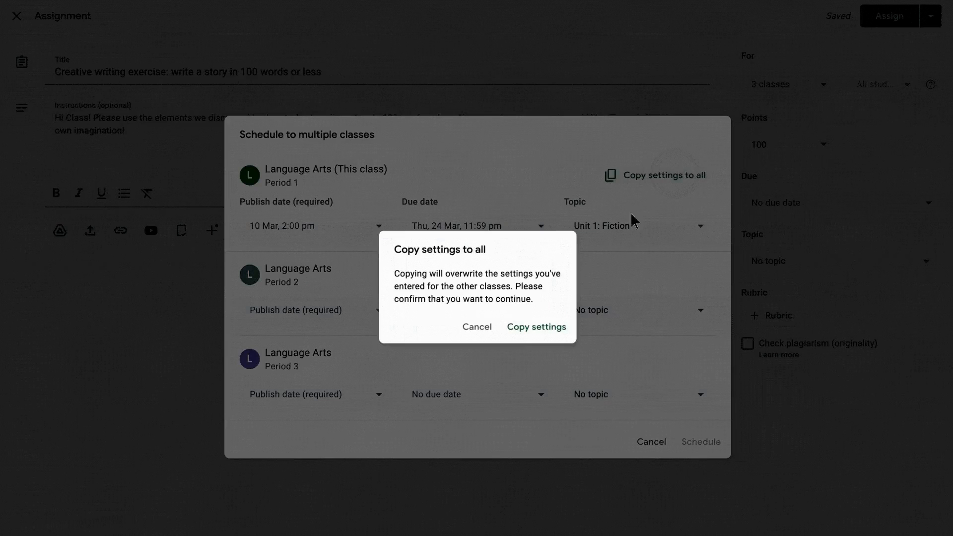
click(531, 327)
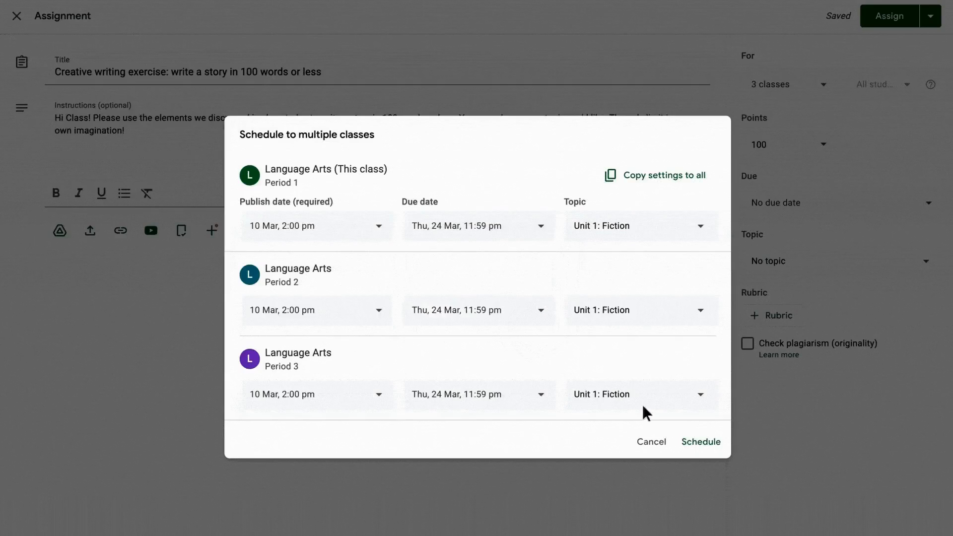
click(690, 441)
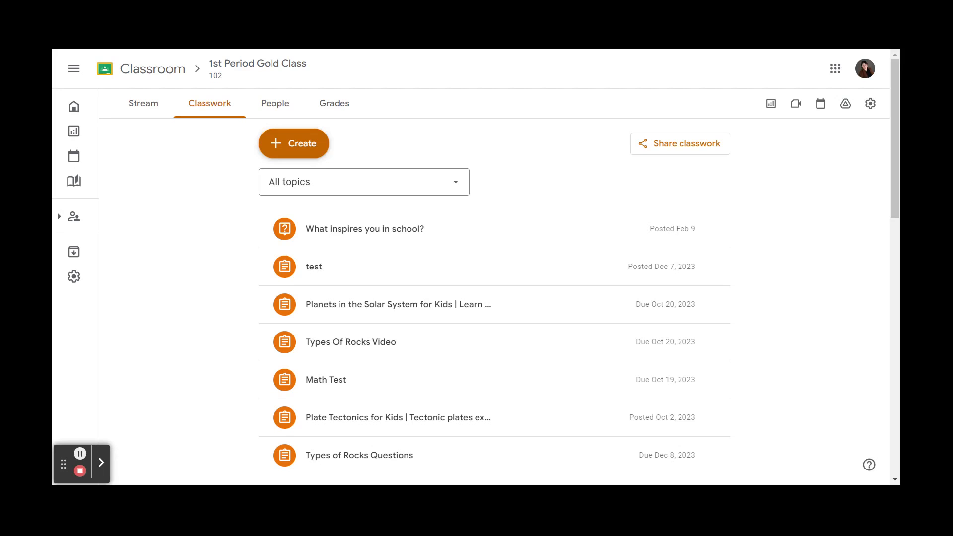
Create a new assignment in 1st Period Gold Class titled "Label Parts of a Cell"
click(301, 154)
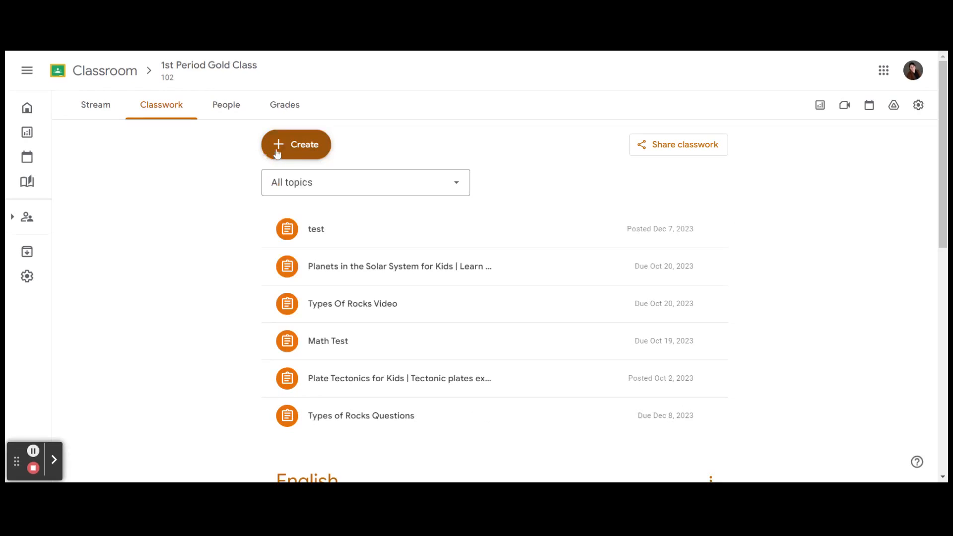
click(300, 154)
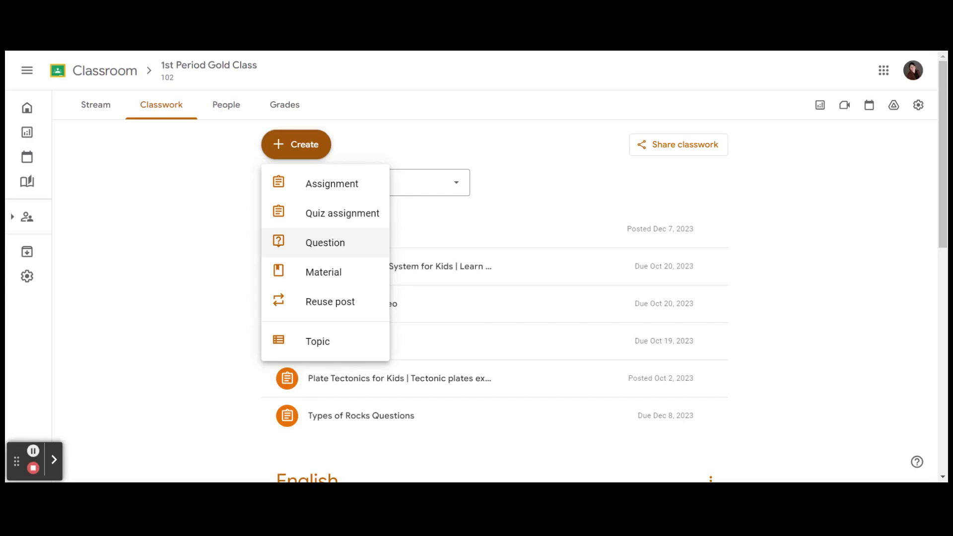
click(329, 182)
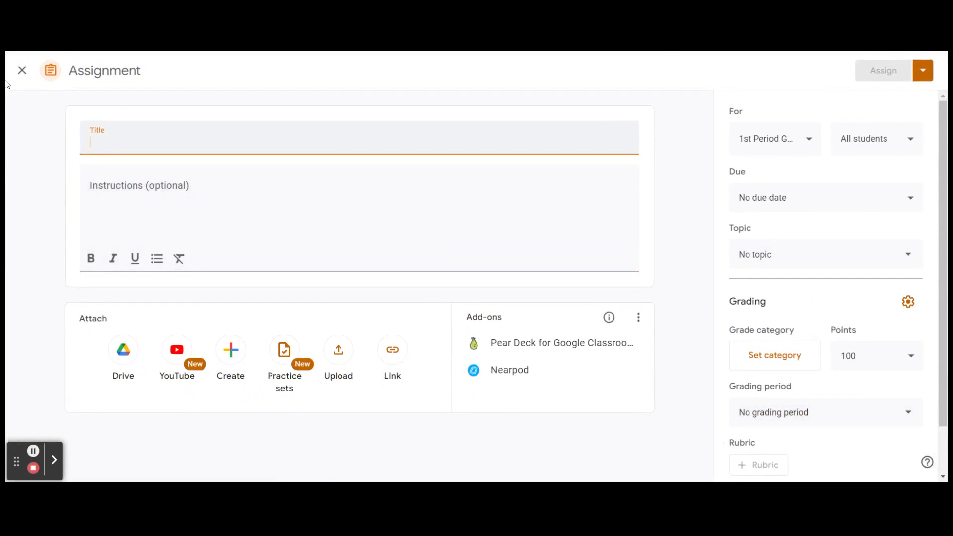
click(147, 135)
text(Labe)
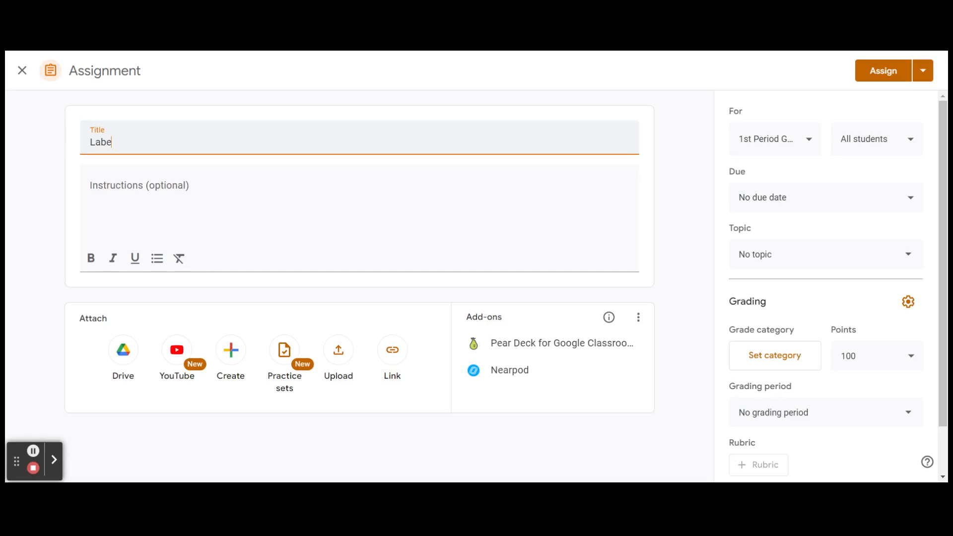
text(l Parts of a Cell)
key(Tab)
Attach the recent Google Docs file "Label Parts of the cell" from Google Drive to the assignment
click(339, 359)
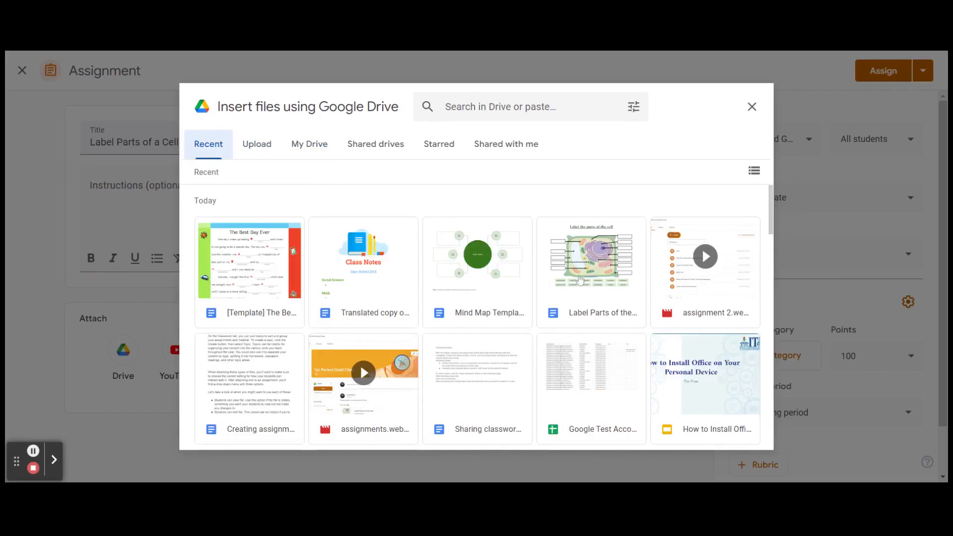
click(580, 279)
click(745, 433)
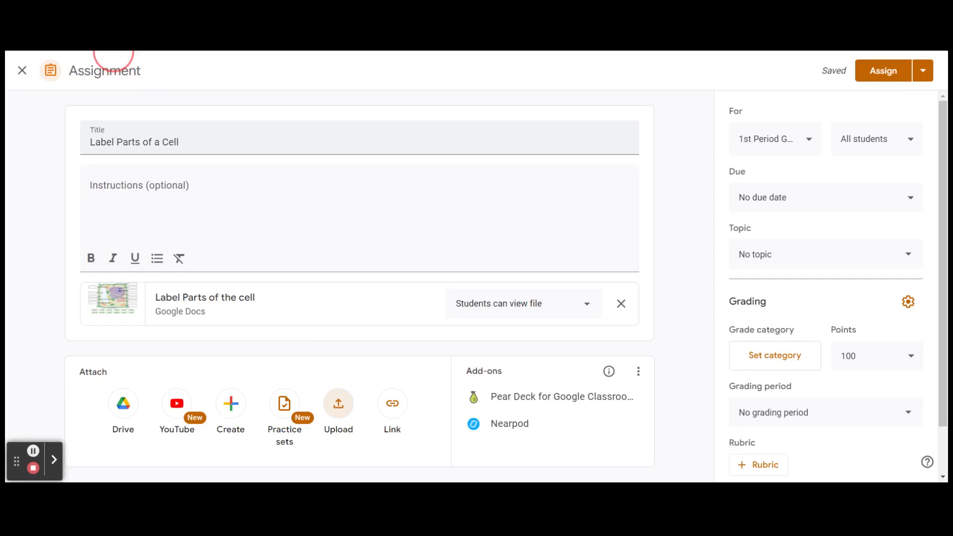
Retitle the assignment "Part of the Cell" and enter the instructions "Label the parts of the cell in the Google Doc"
click(169, 187)
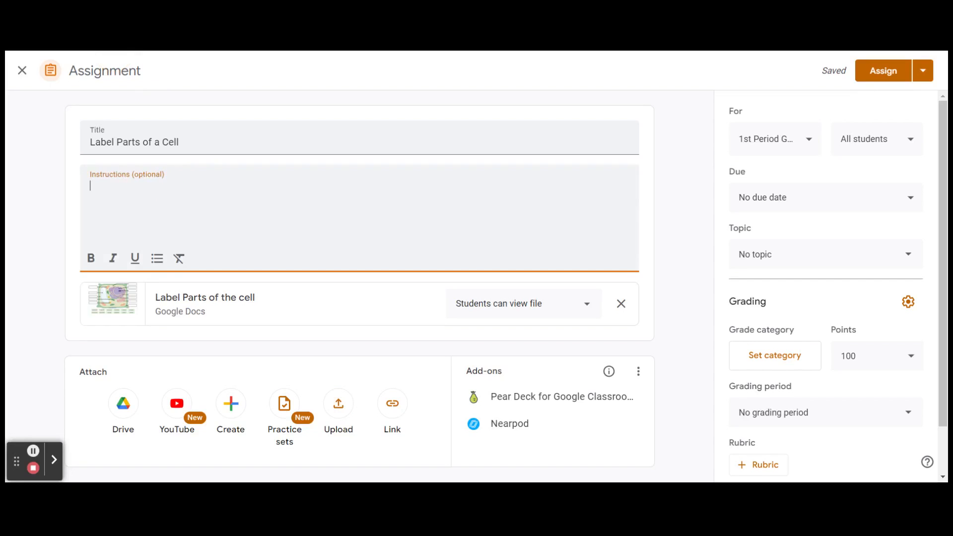
drag(115, 142, 46, 132)
key(BackSpace)
click(111, 182)
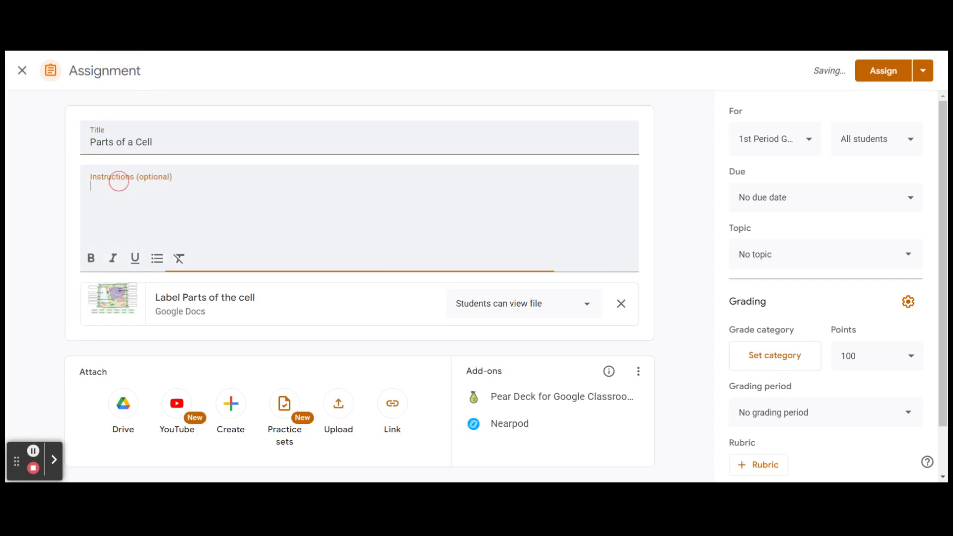
key(ctrl+v)
text(each part of the cel)
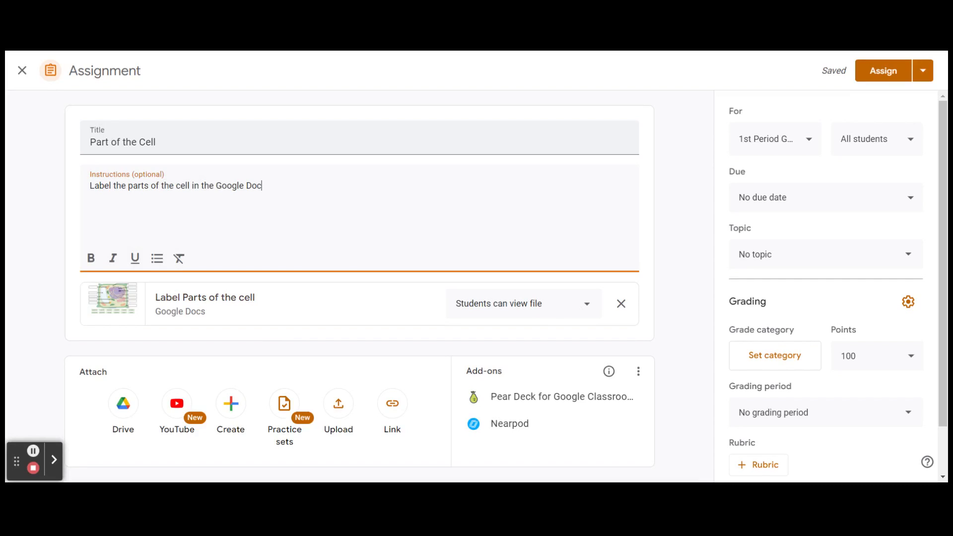
Set the attached document's student access to "Make a copy for each student"
click(581, 304)
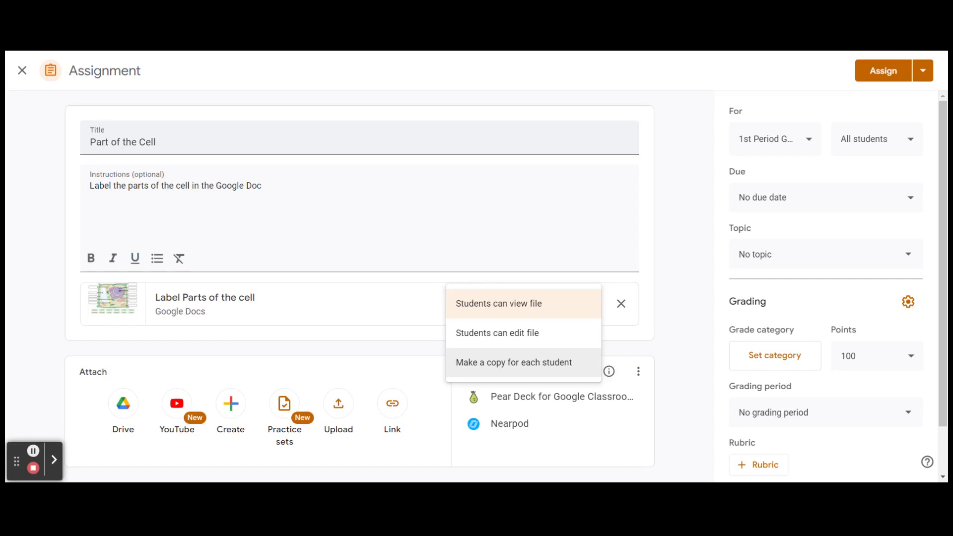
click(556, 366)
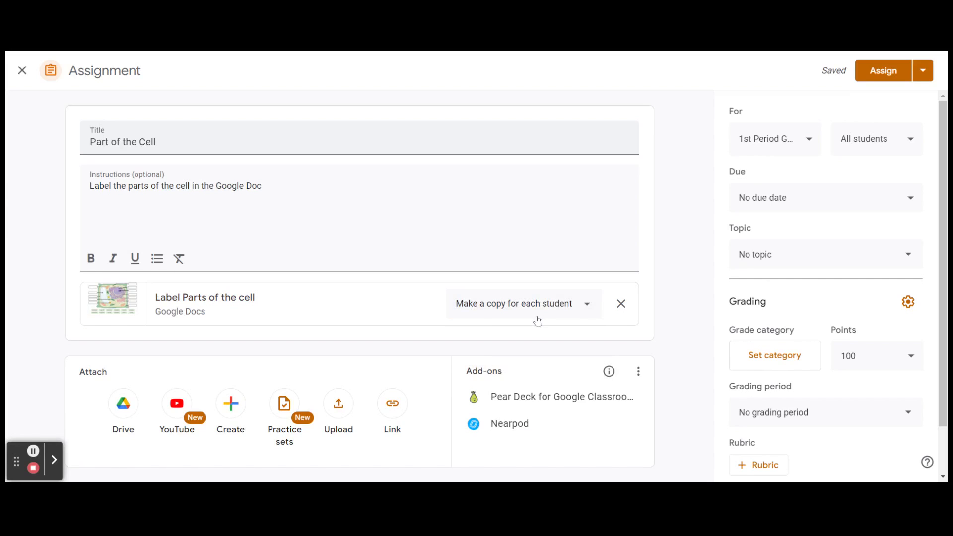
Try adding the EIGHTH GRADE classes to the assignment's recipients
click(815, 145)
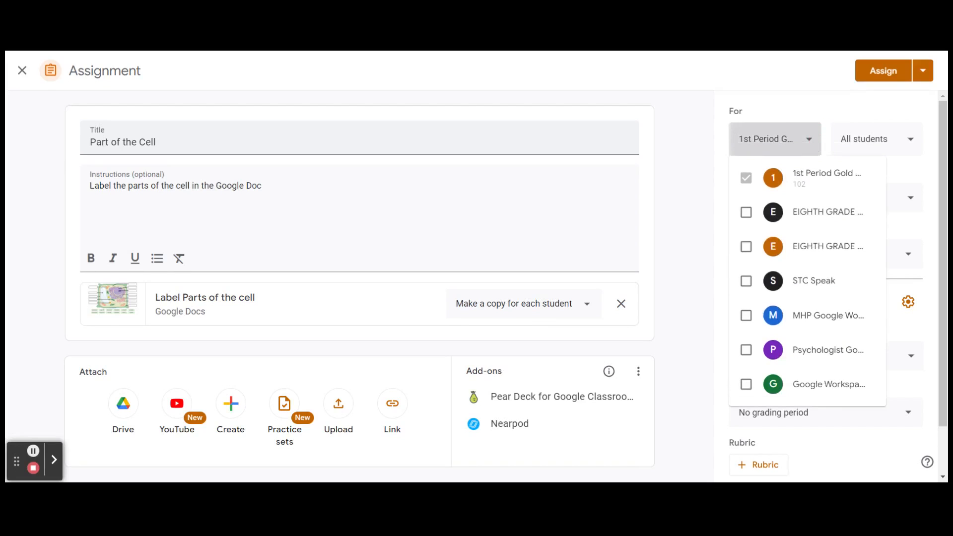
click(747, 248)
click(745, 213)
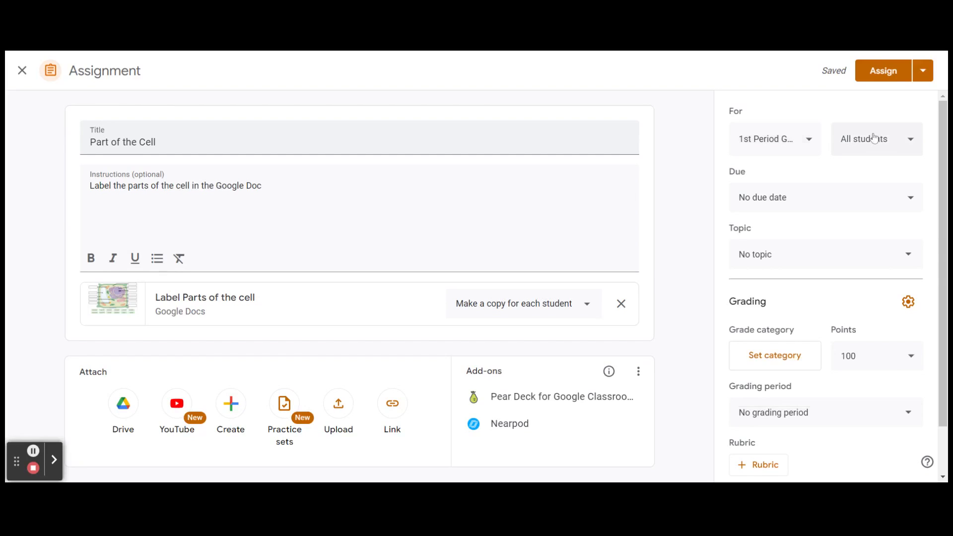
Try limiting the assignment to two individual students, and reselect all students
click(860, 146)
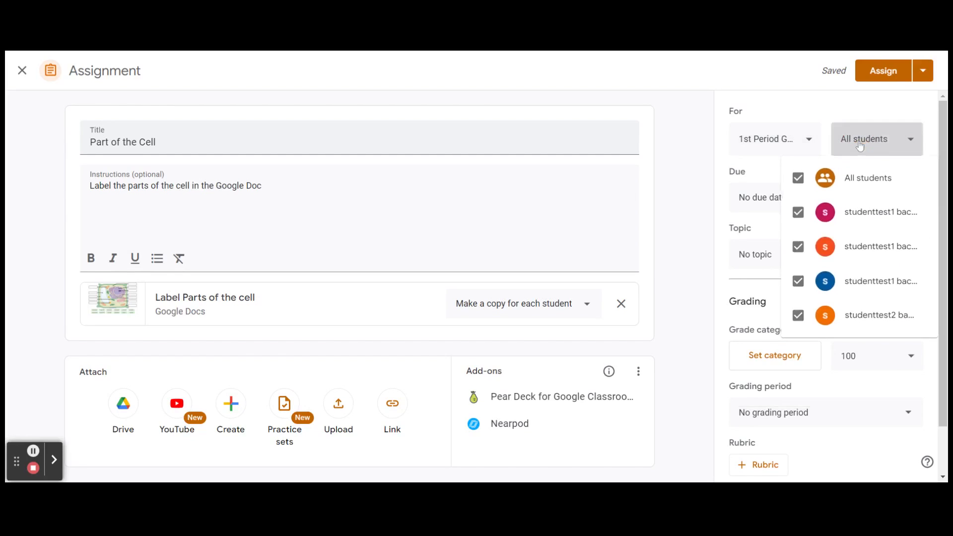
click(800, 181)
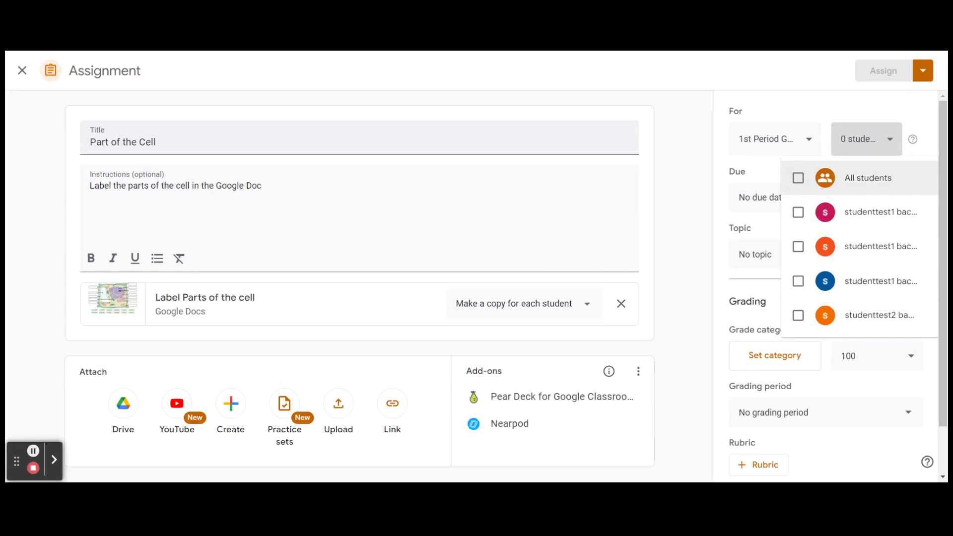
click(798, 316)
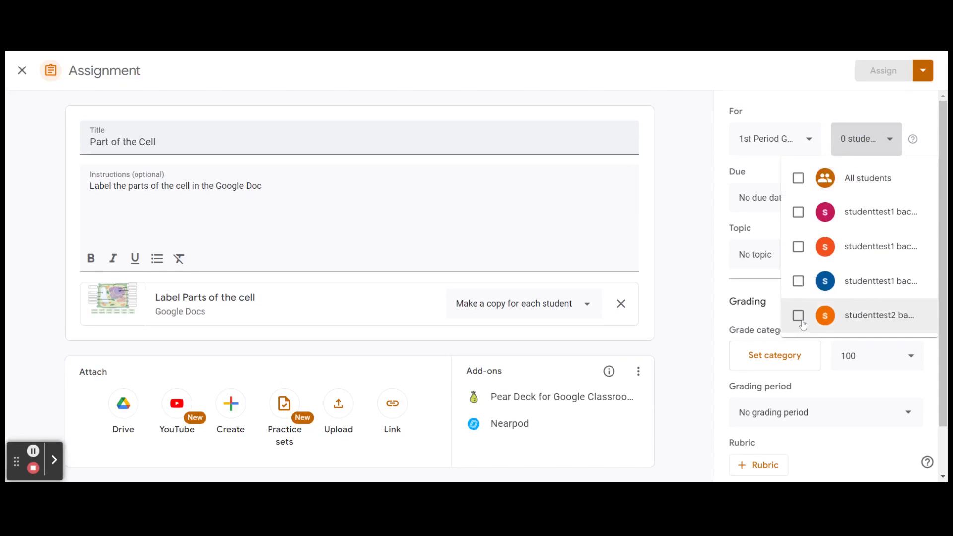
click(798, 247)
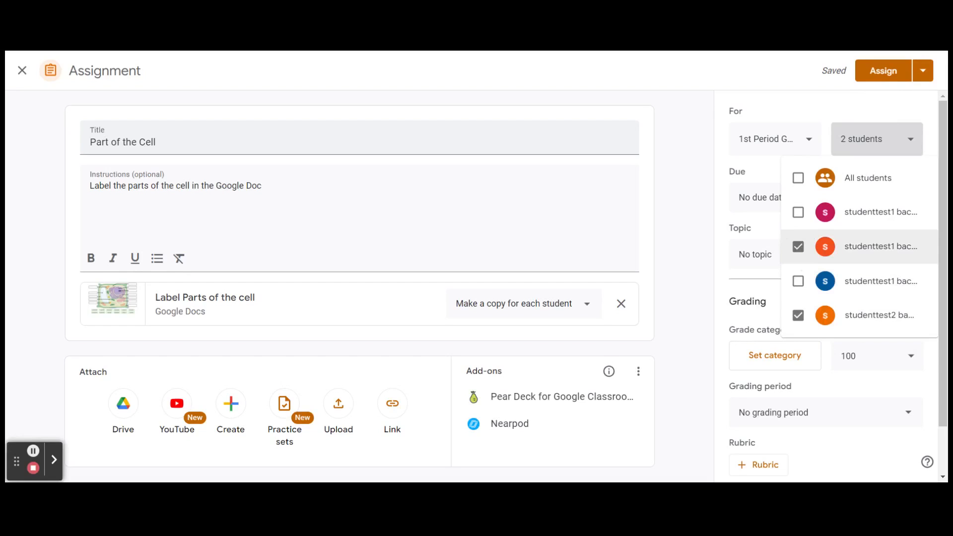
click(797, 178)
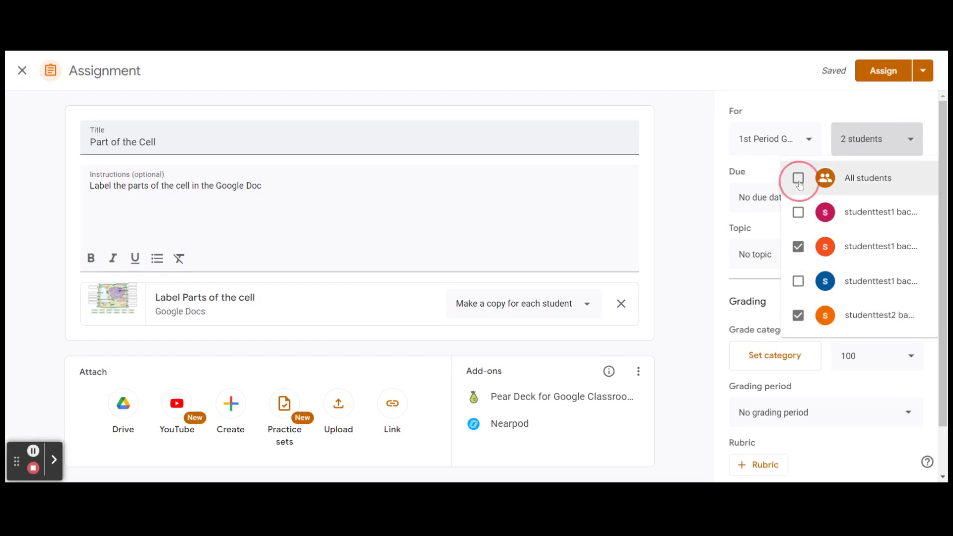
Add a second class to the assignment and close submissions after a due date of Feb 13, 2024, 2:00 PM
click(809, 138)
click(795, 342)
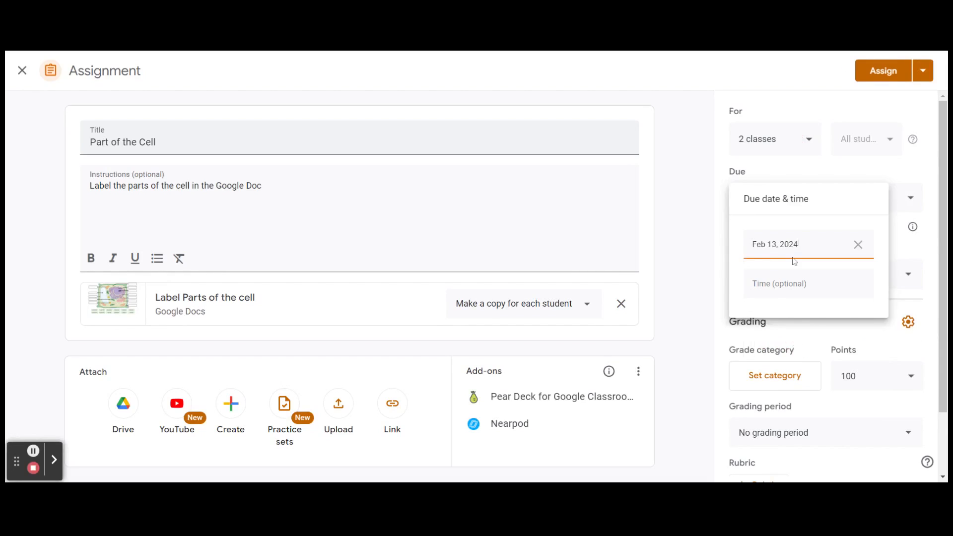
click(783, 284)
click(806, 285)
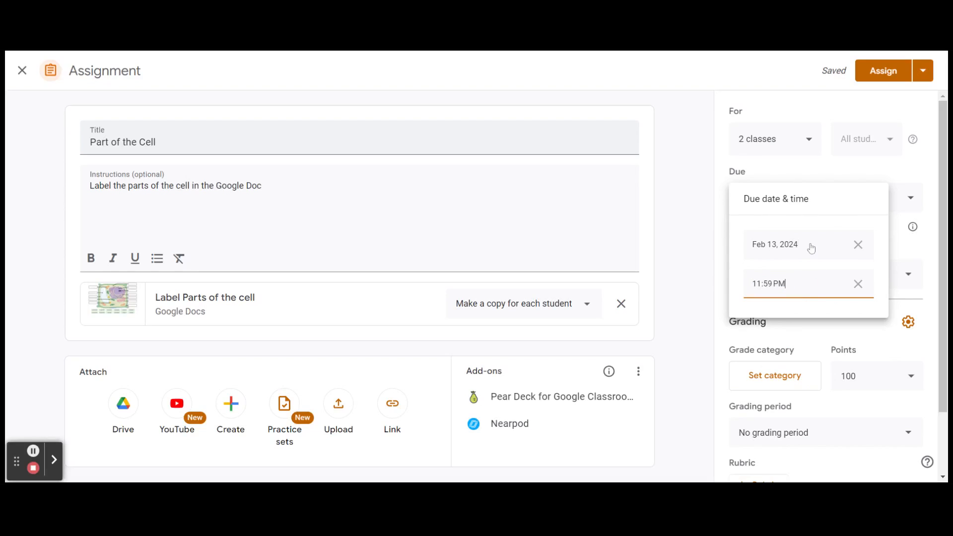
triple_click(804, 283)
text(2:00 PM)
click(816, 173)
click(736, 234)
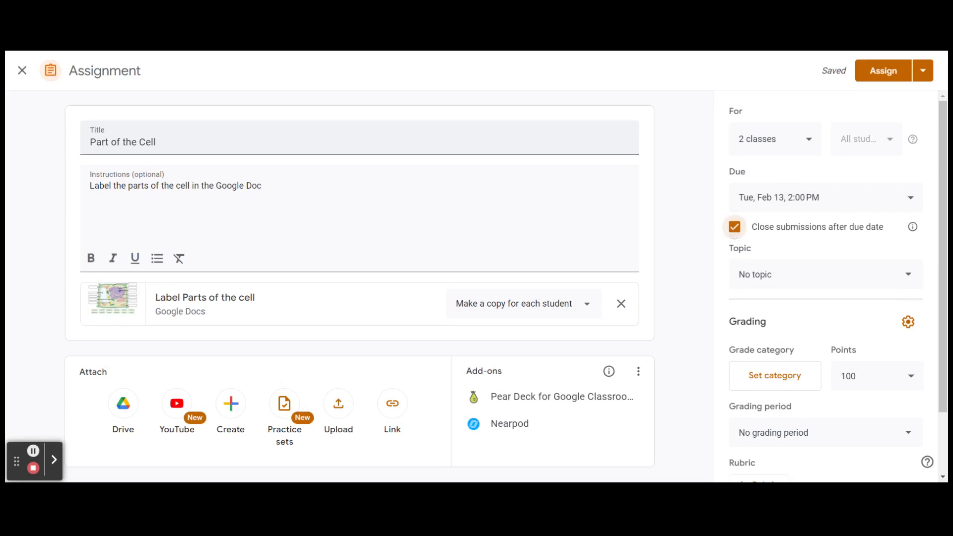
Create the topic "Biology Assignments" for the assignment
click(908, 276)
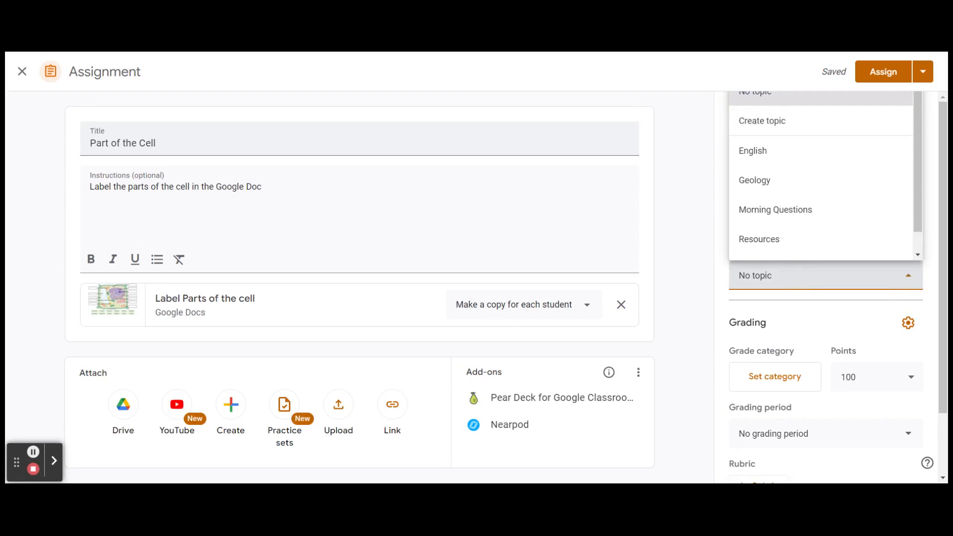
click(787, 121)
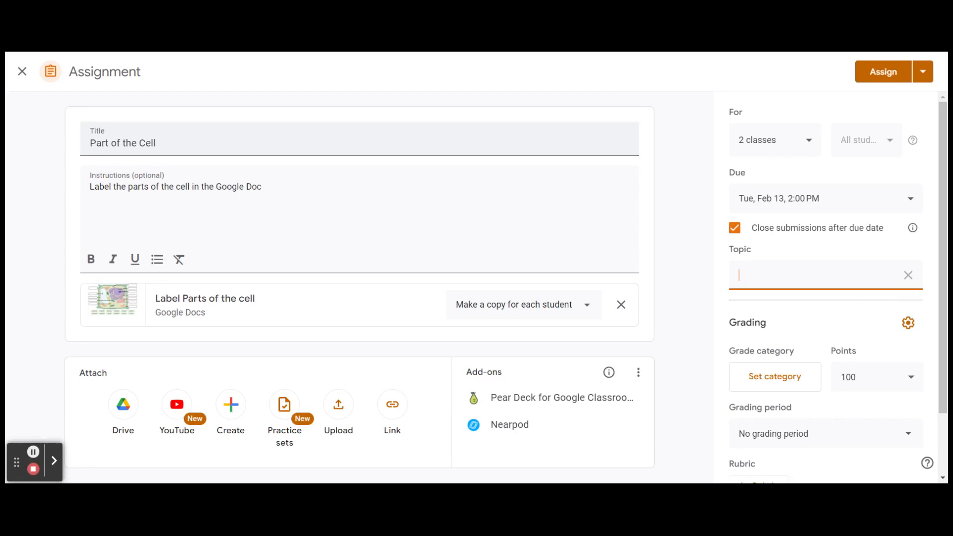
text(Biology Assignments)
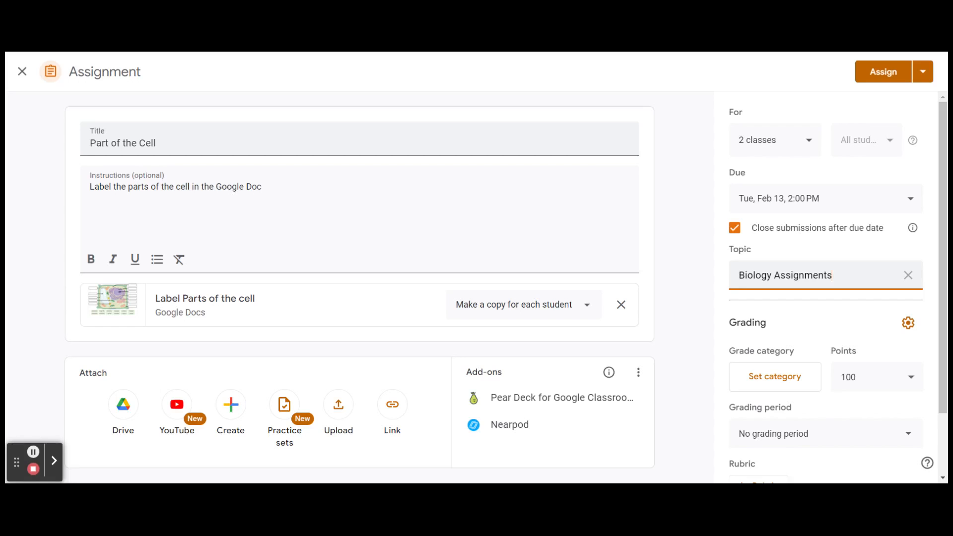
Define a grading period "Term 3" in the class settings, starting 01/16/2024 and ending 03/15/2024
scroll(819, 318, down, 2)
click(795, 307)
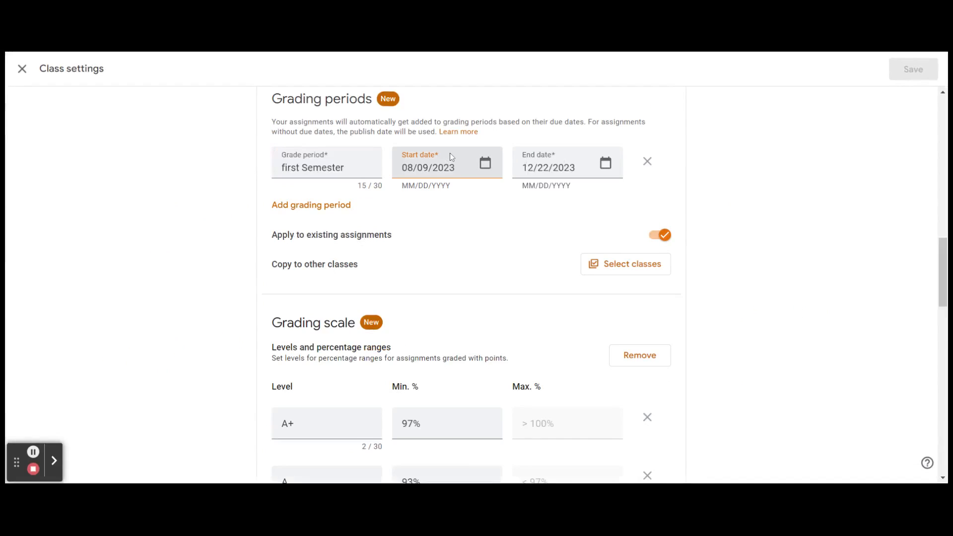
click(328, 154)
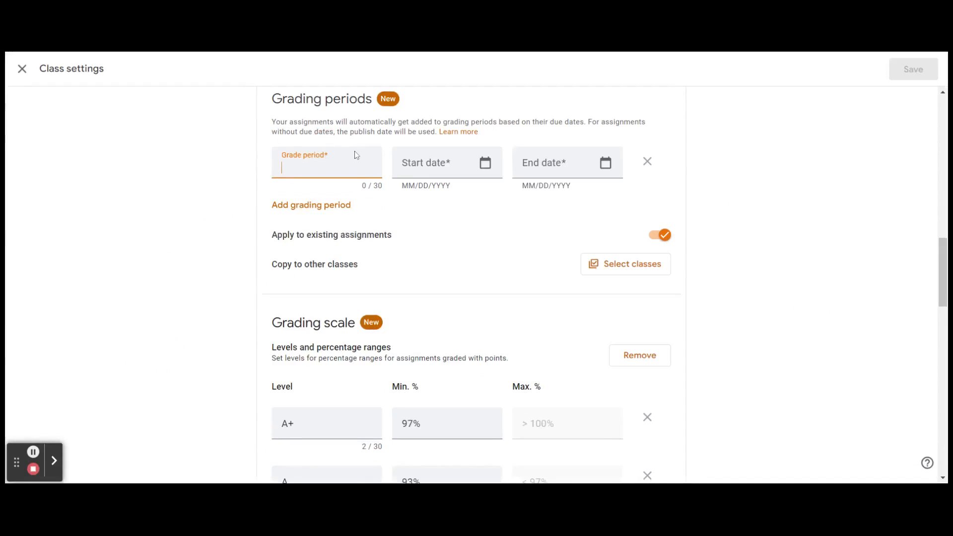
text(Term 3)
click(488, 163)
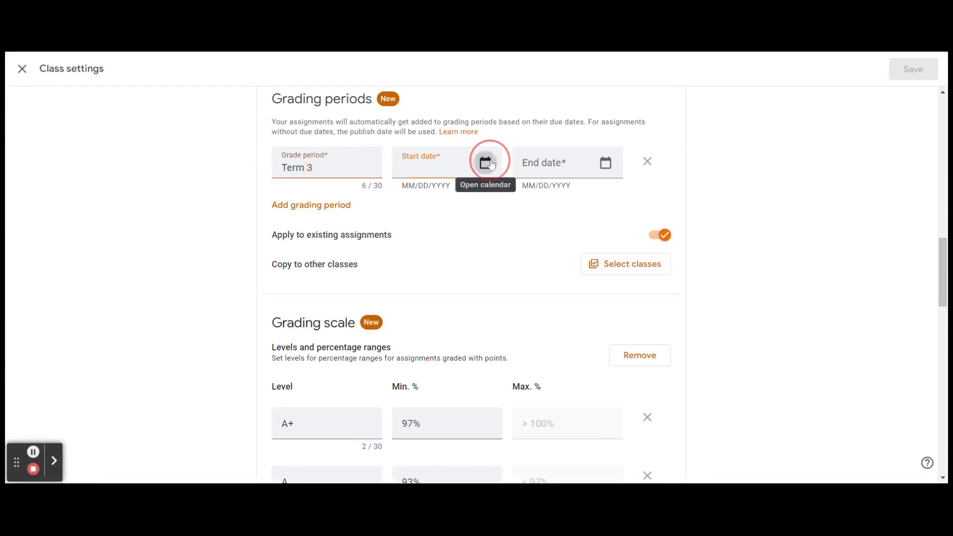
click(445, 217)
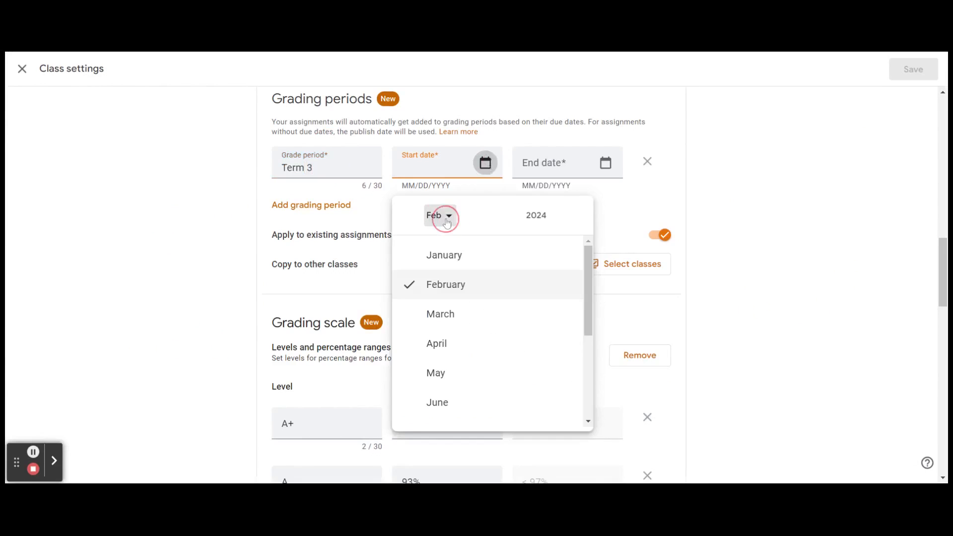
click(452, 258)
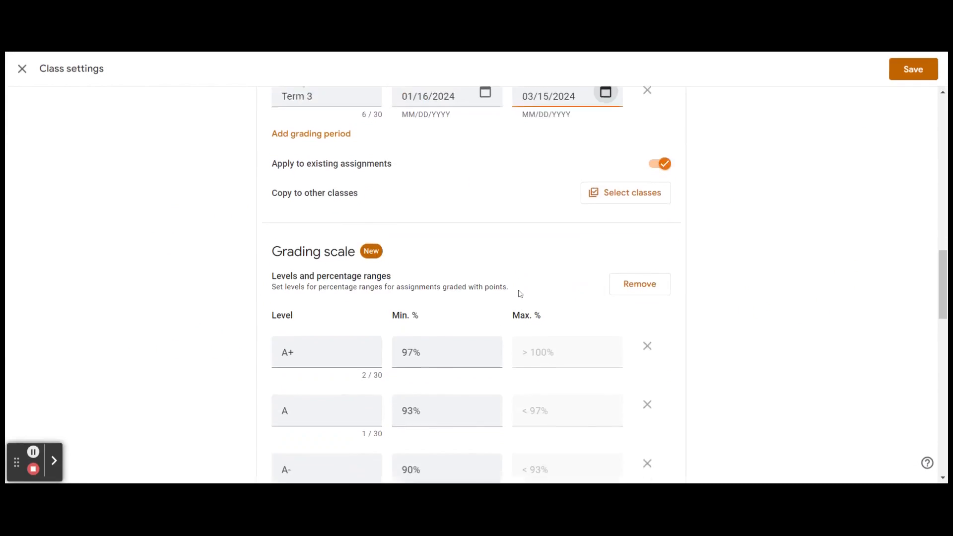
scroll(519, 294, down, 5)
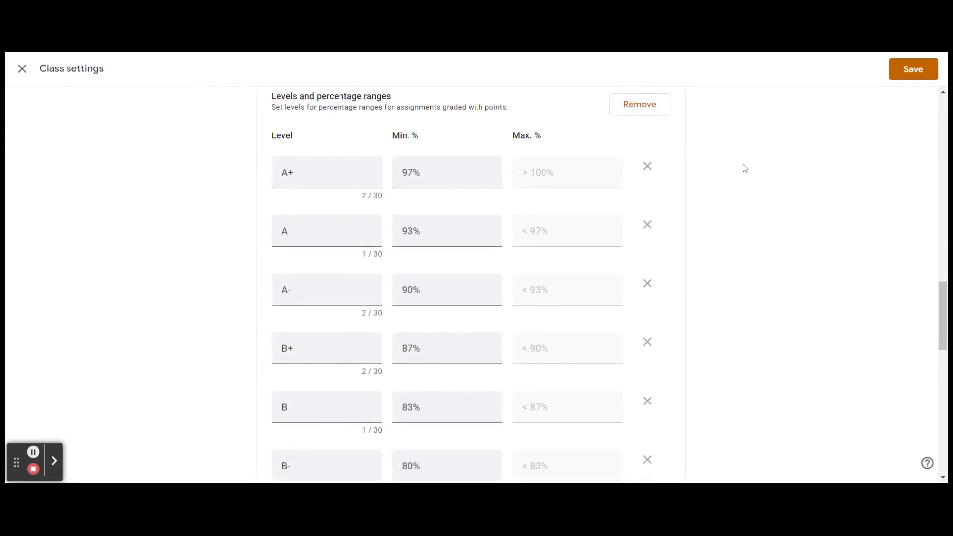
Save the class settings and set the assignment's grading period to Term 3
scroll(746, 164, down, 10)
click(919, 73)
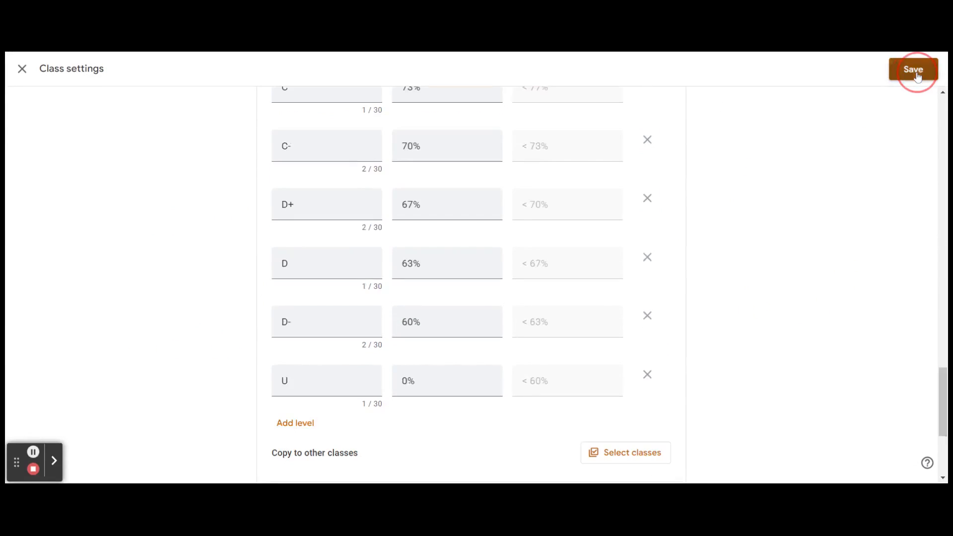
click(914, 361)
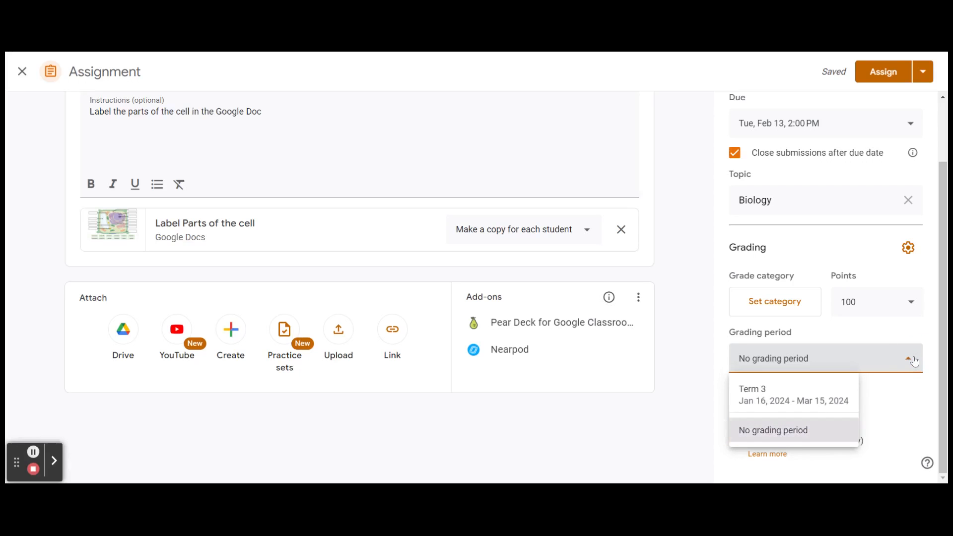
click(794, 393)
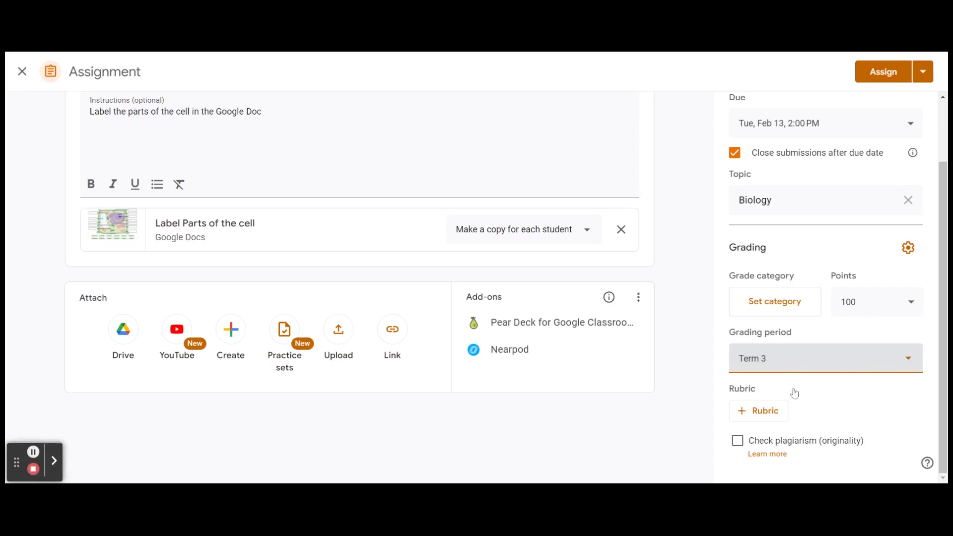
Keep the assignment's points at 100 and post it immediately to the selected classes
click(914, 311)
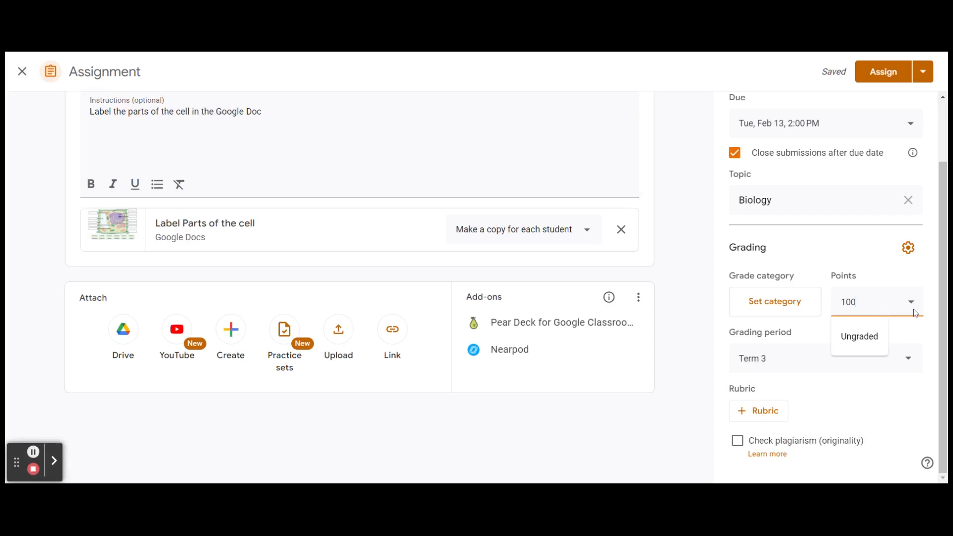
click(864, 274)
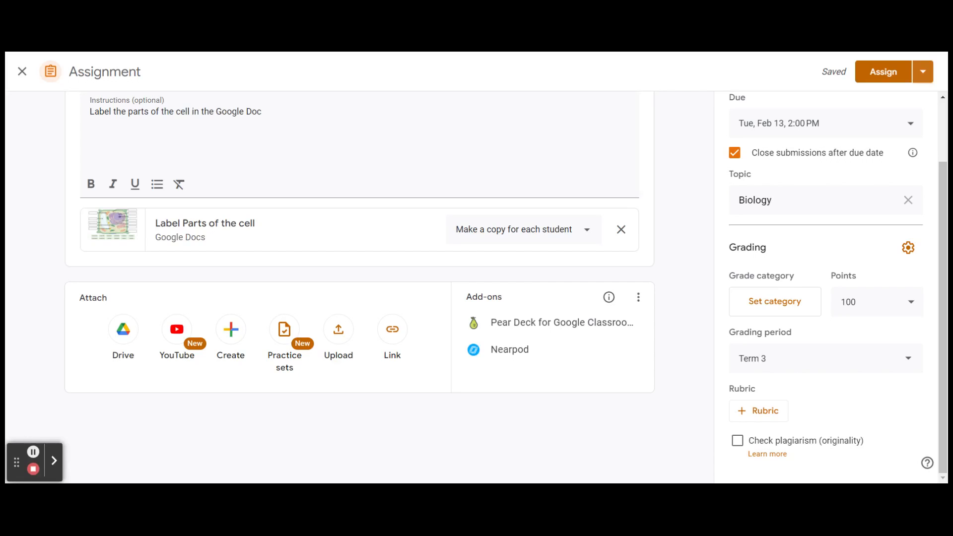
click(922, 72)
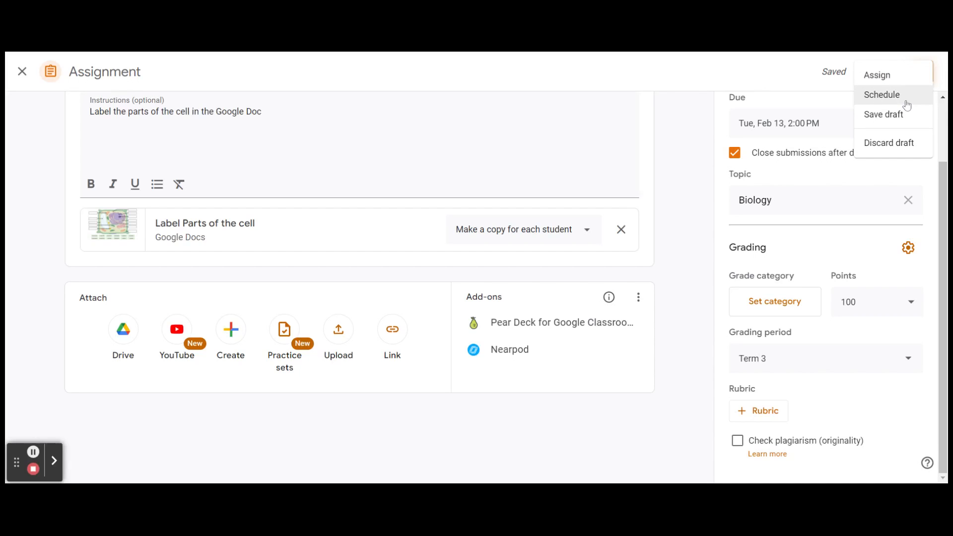
click(917, 75)
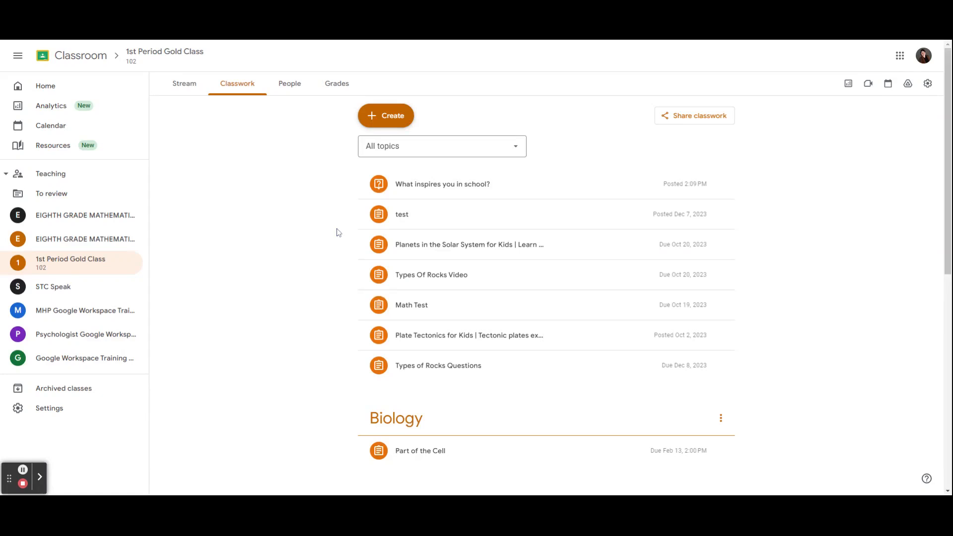
Create a short answer question asking "Who was your favorite character in the story? Why did you choose them?"
click(389, 115)
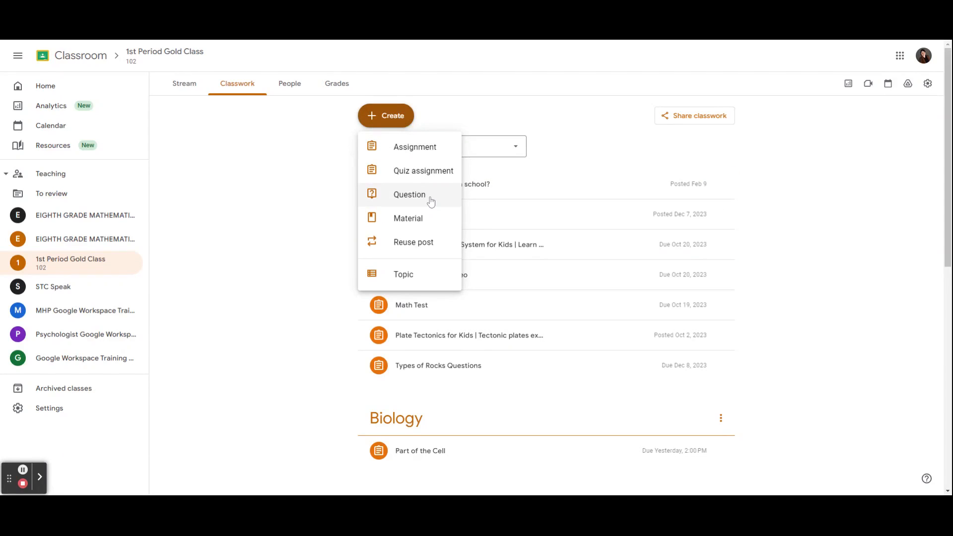
click(430, 197)
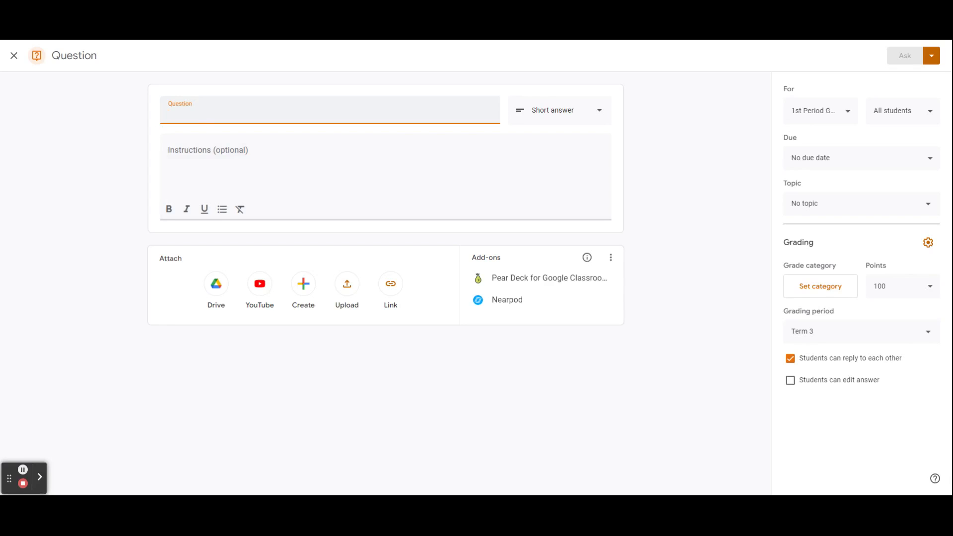
click(598, 110)
click(550, 144)
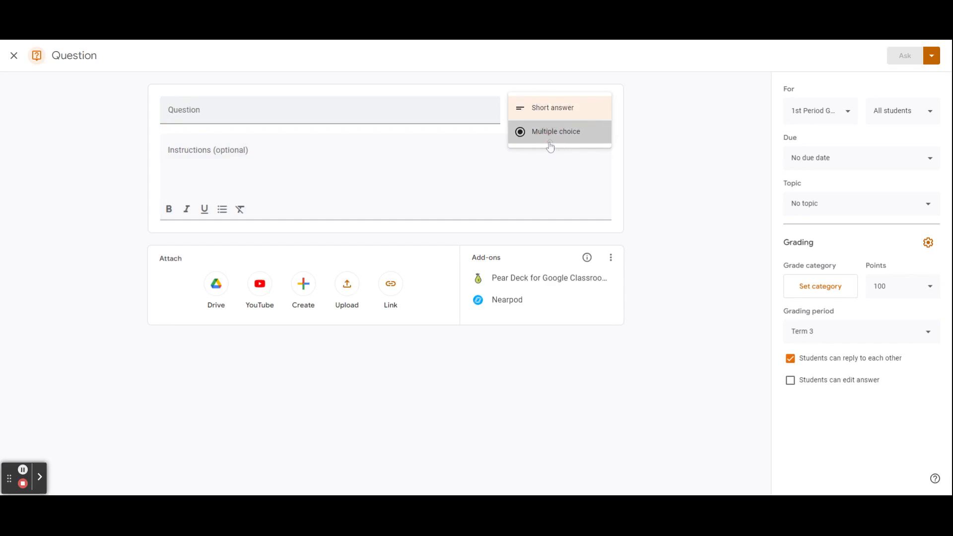
click(589, 120)
click(569, 95)
text(Who was your favorite character in the story? Why did you choose them)
text(?)
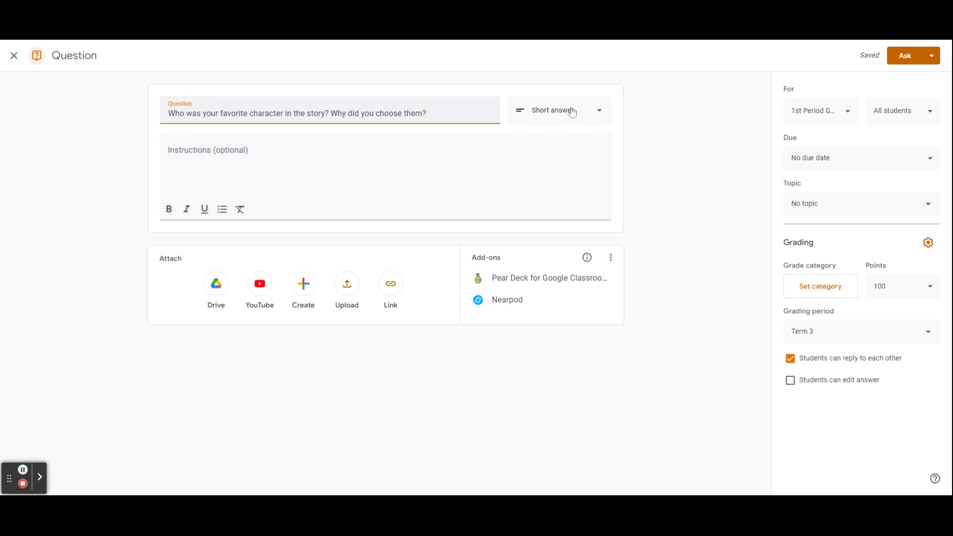
Keep the question for all students of the current class and set its due date to Feb 16, 2024, without a time
click(844, 111)
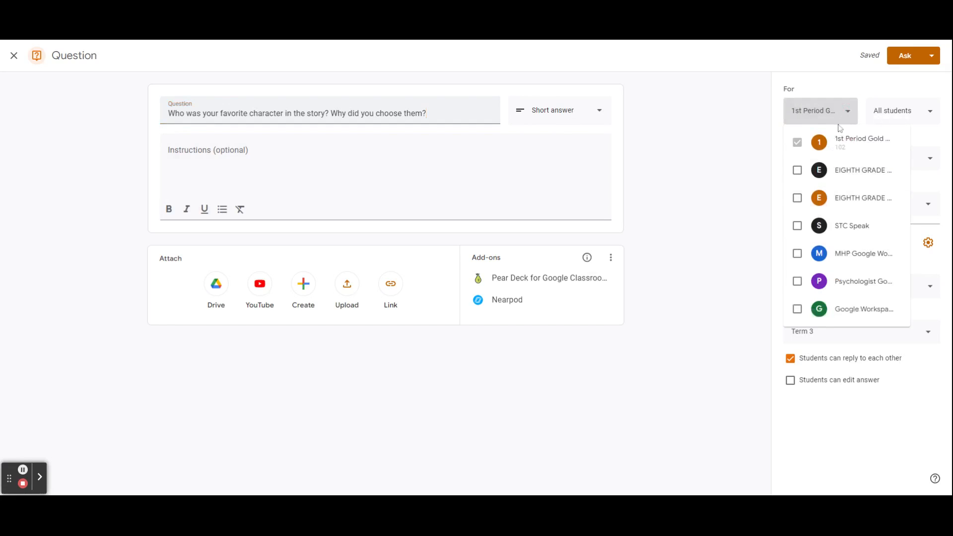
click(845, 111)
click(913, 117)
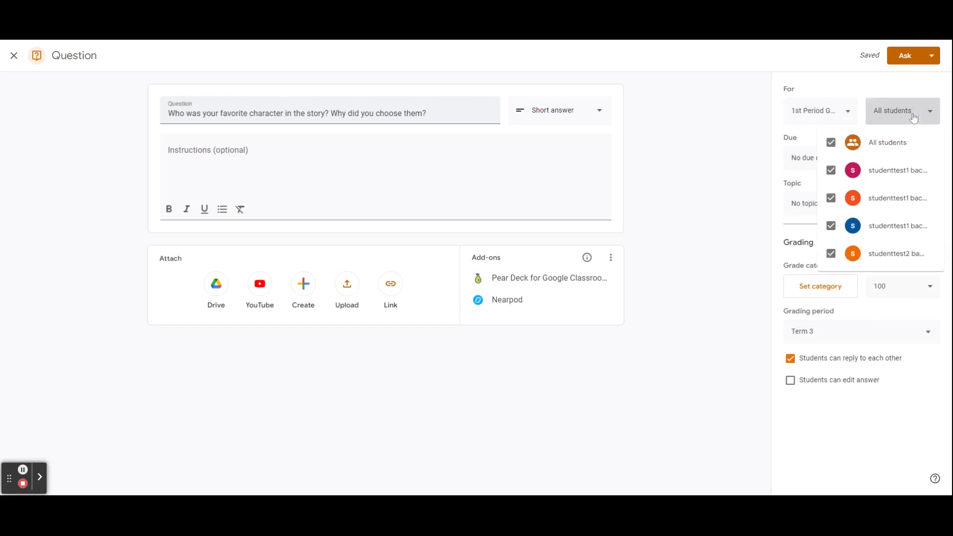
click(884, 145)
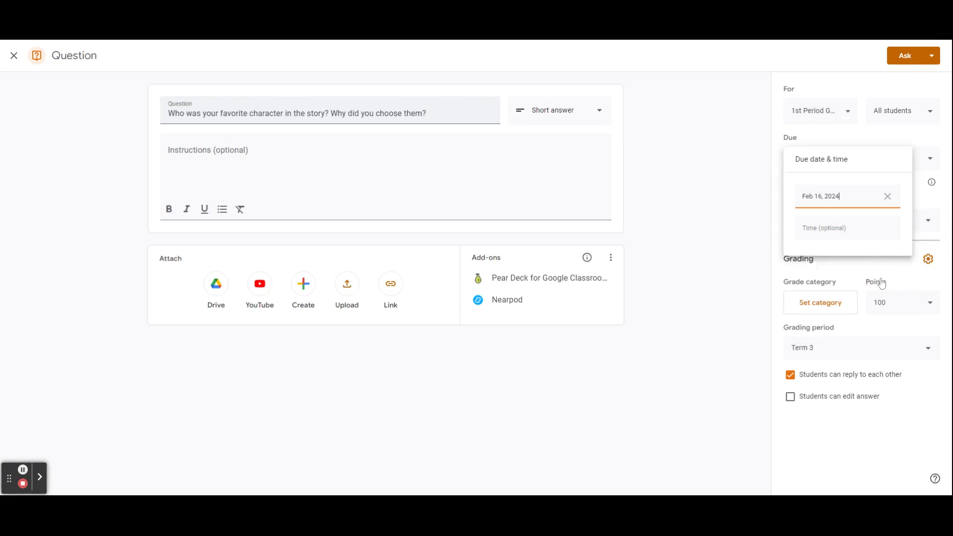
click(885, 227)
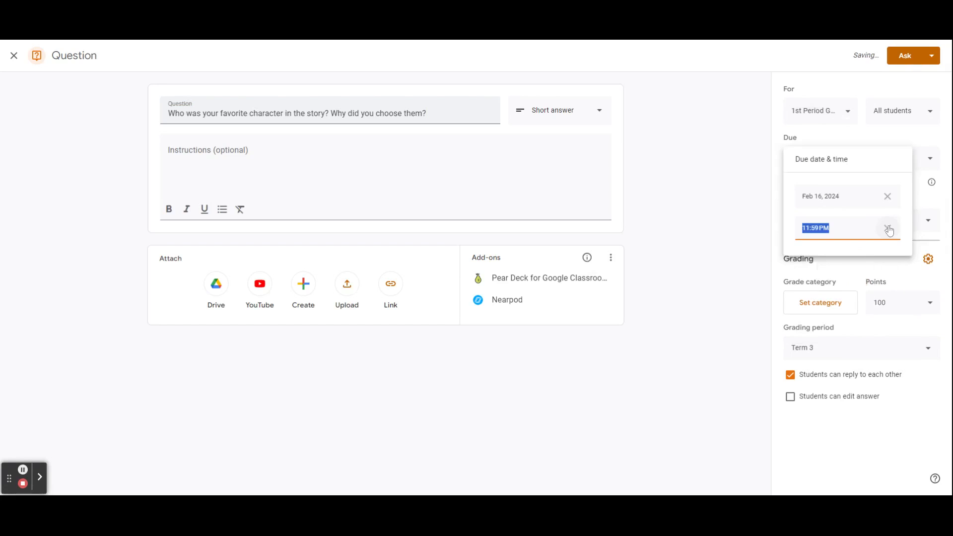
click(724, 168)
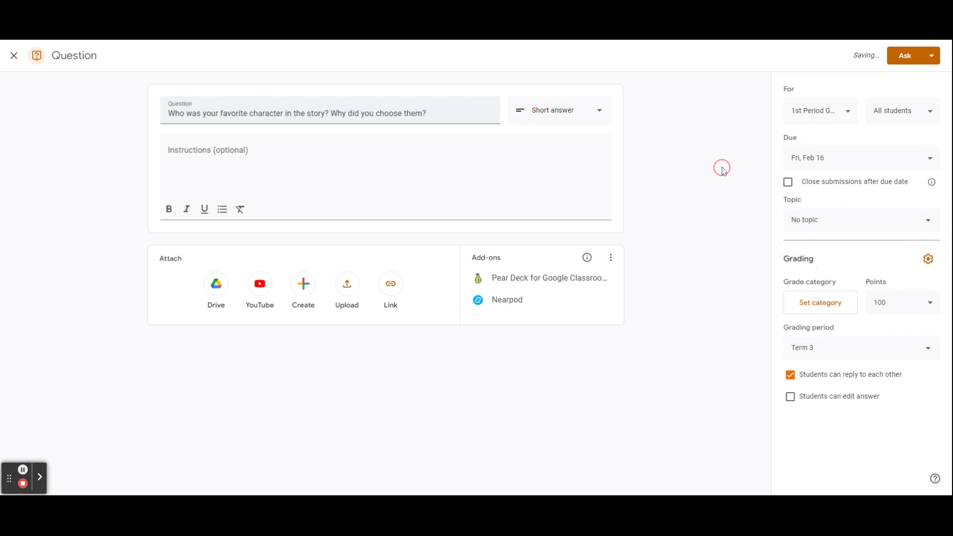
Leave submissions open after the due date and file the question under the English topic
click(787, 182)
click(787, 183)
click(863, 223)
click(888, 296)
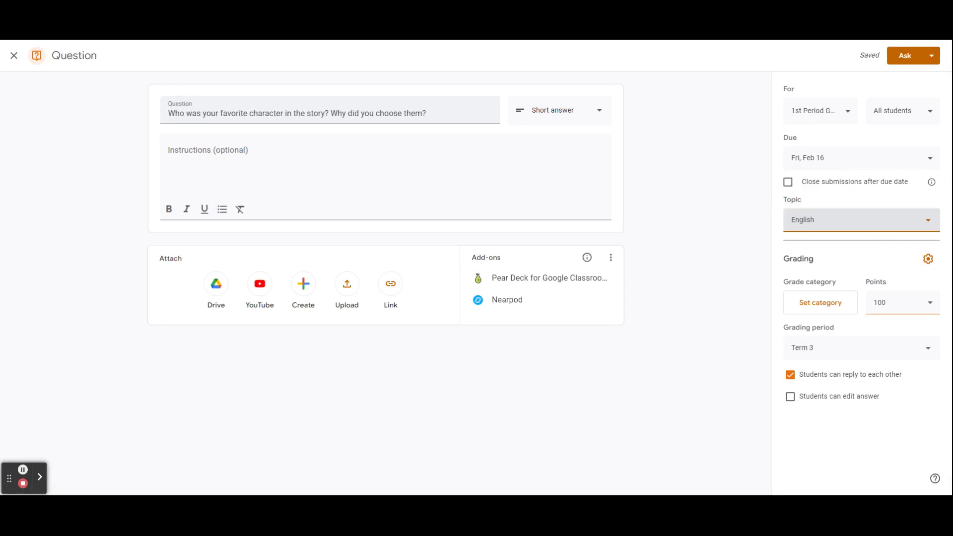
click(876, 233)
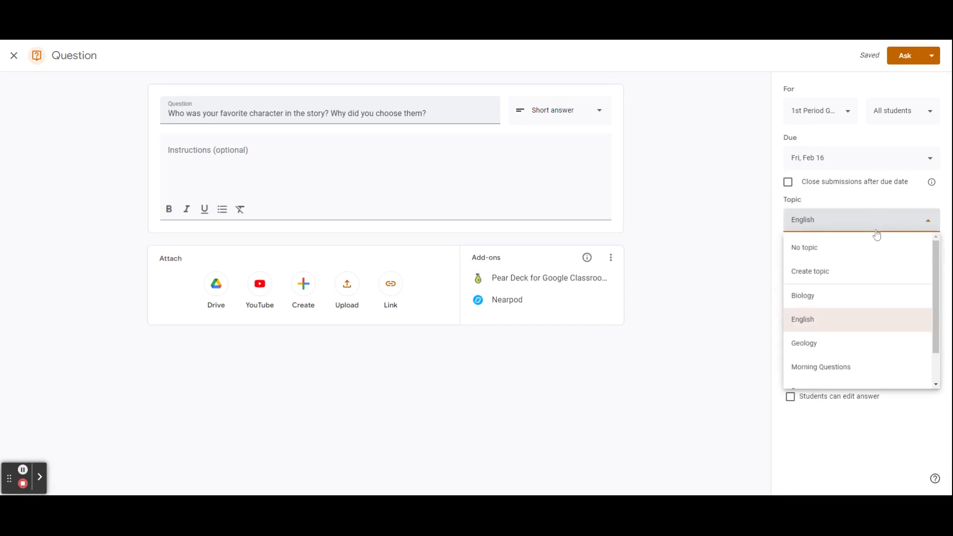
click(832, 323)
Make the question ungraded and stop students from replying to each other
click(930, 308)
click(892, 331)
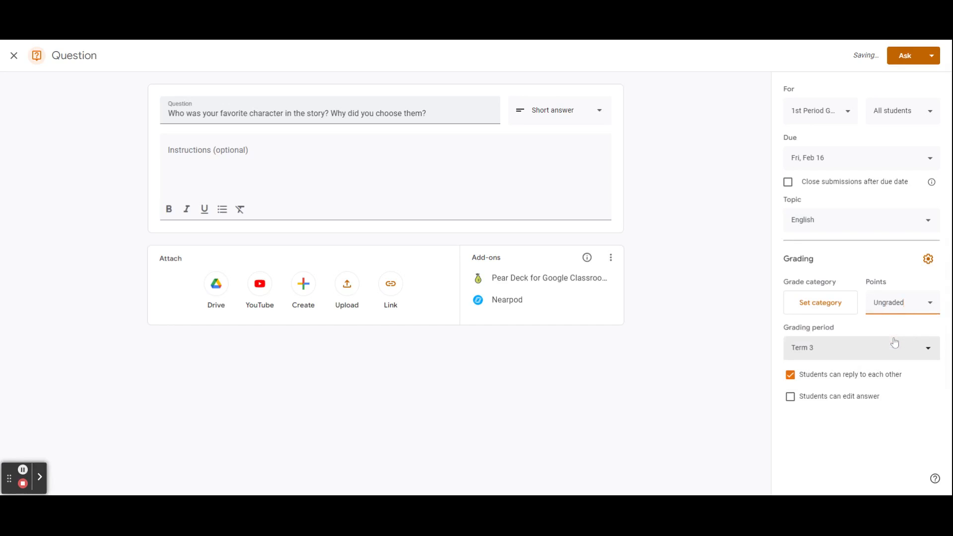
click(790, 376)
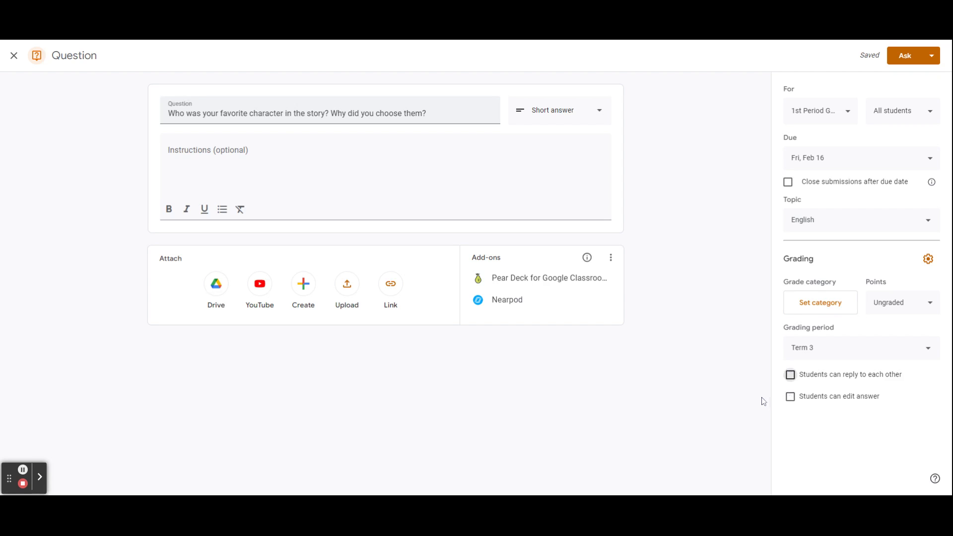
click(792, 379)
click(790, 374)
Post the question to the class immediately and return to the start of the classwork list
click(931, 56)
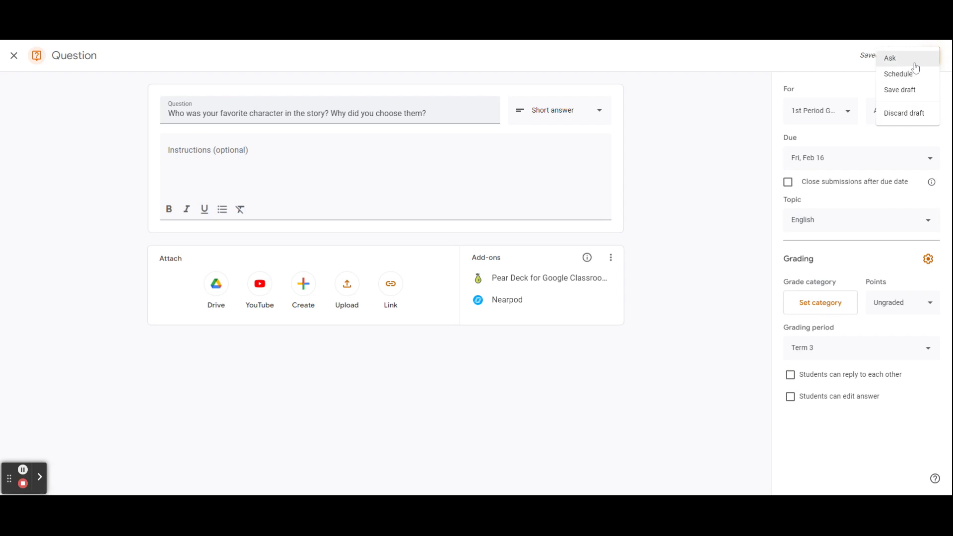
click(915, 65)
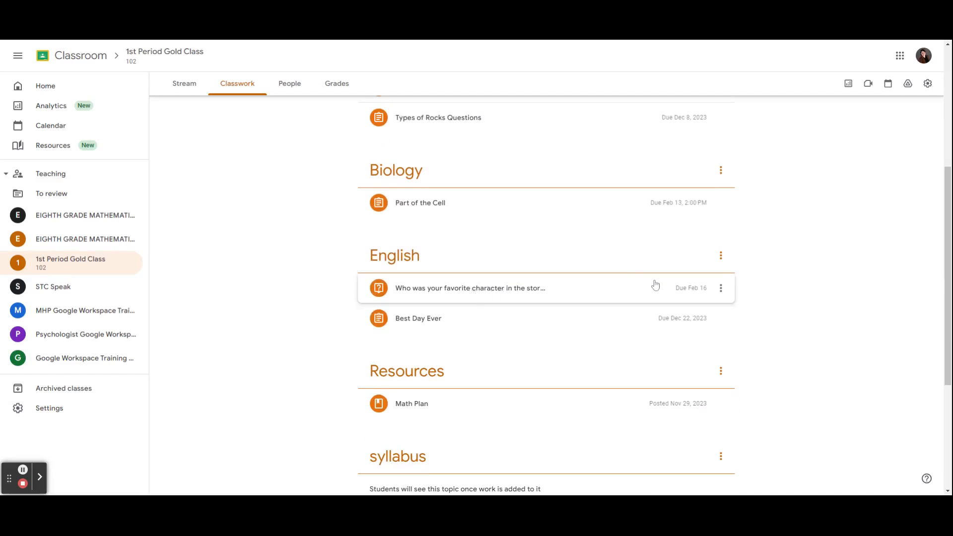
scroll(576, 304, up, 5)
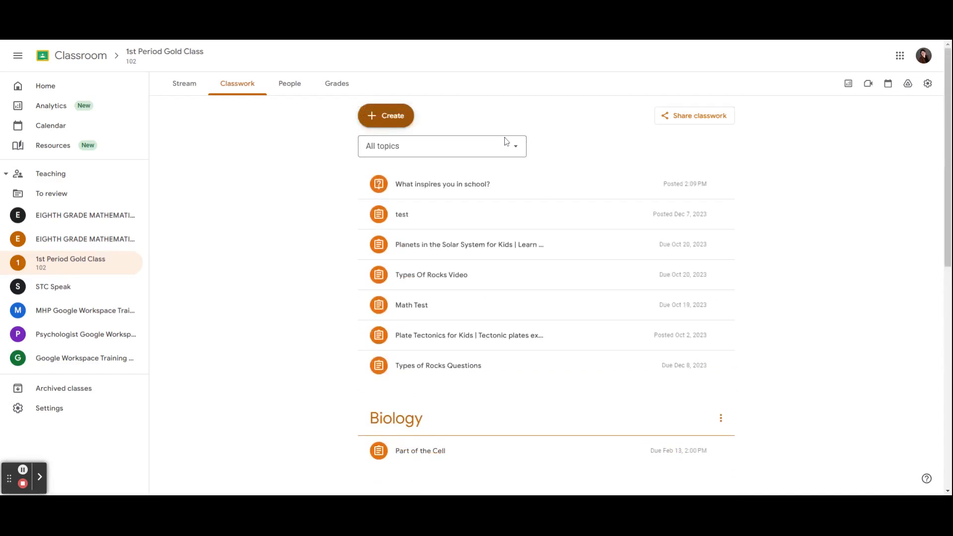
click(510, 148)
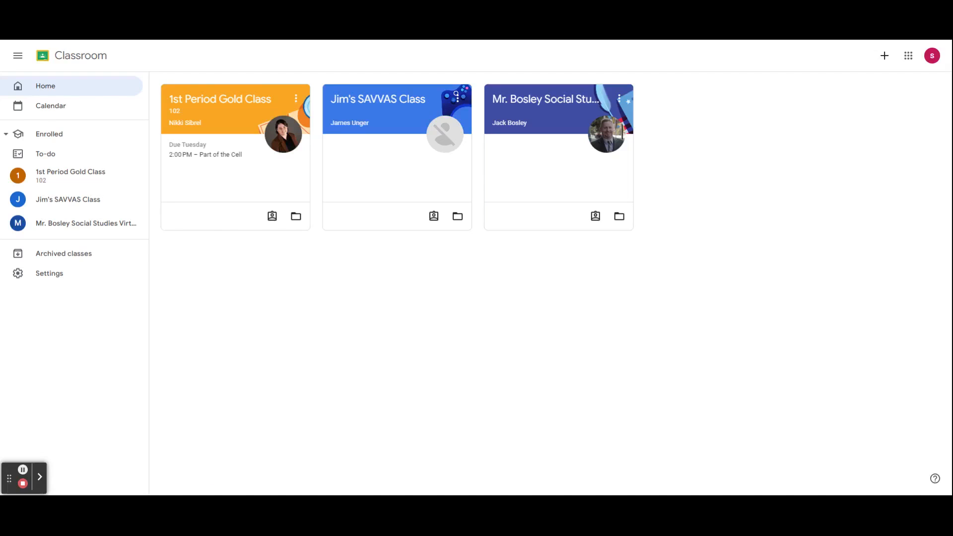
In the student account, open the favorite character question from the English topic of 1st Period Gold Class
click(221, 98)
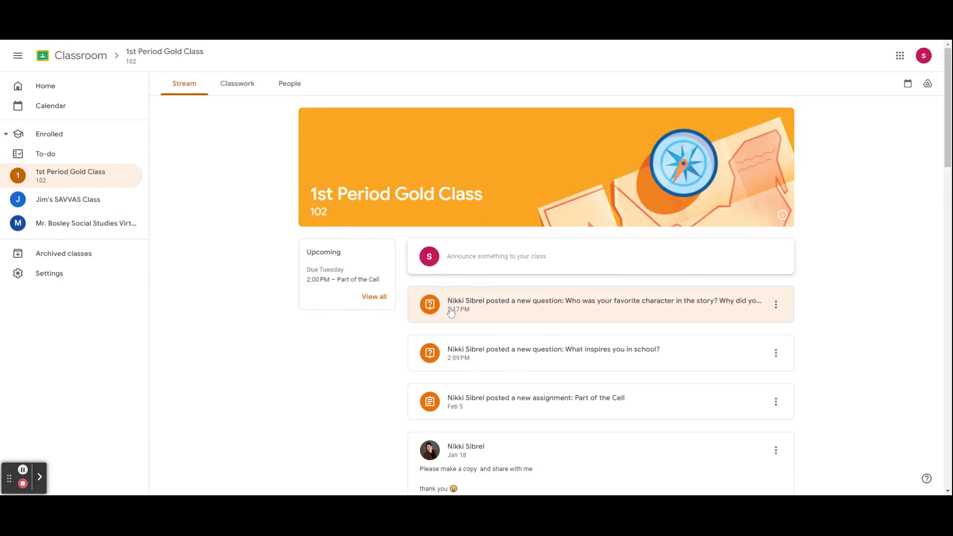
click(237, 84)
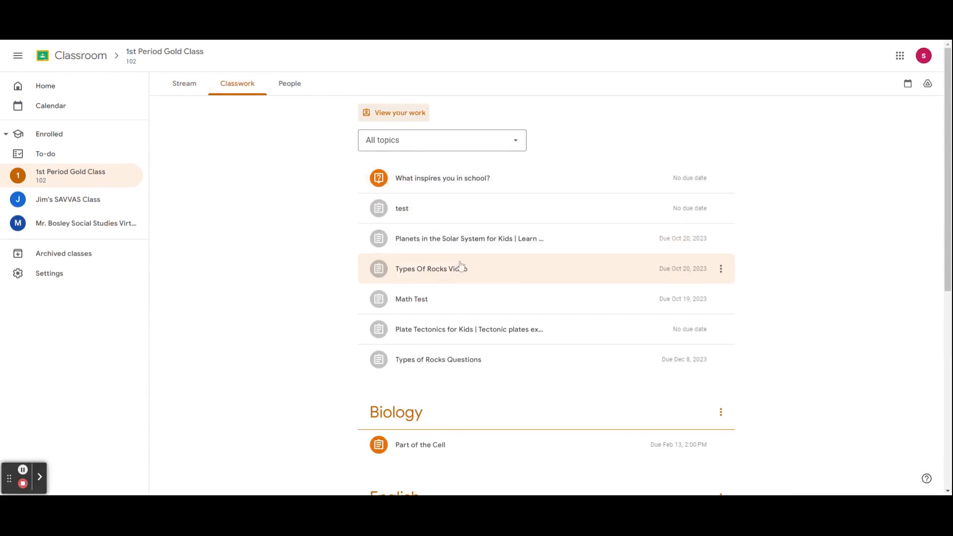
scroll(447, 277, down, 4)
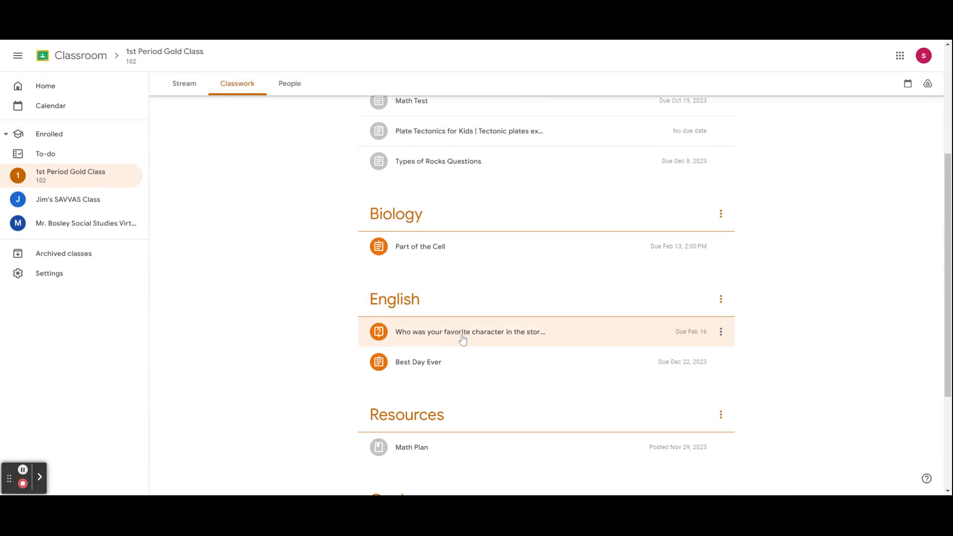
click(463, 339)
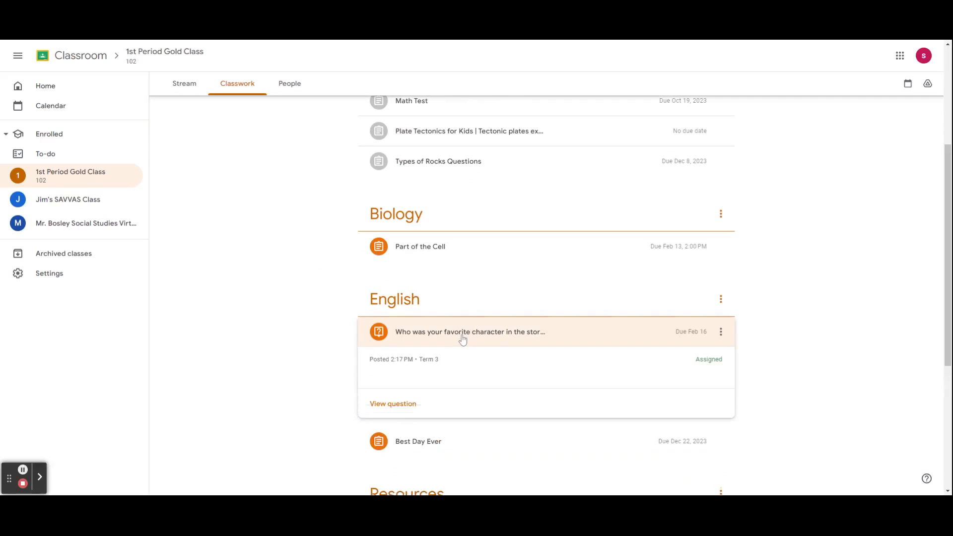
click(375, 406)
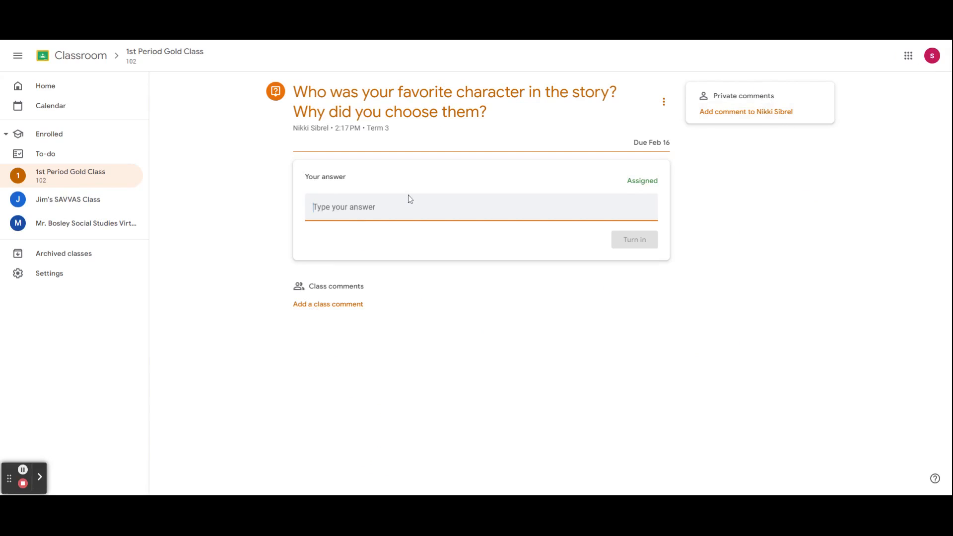
Answer the question with "My favorite character was Stanley" and turn it in
text(My favorite character was Stanley)
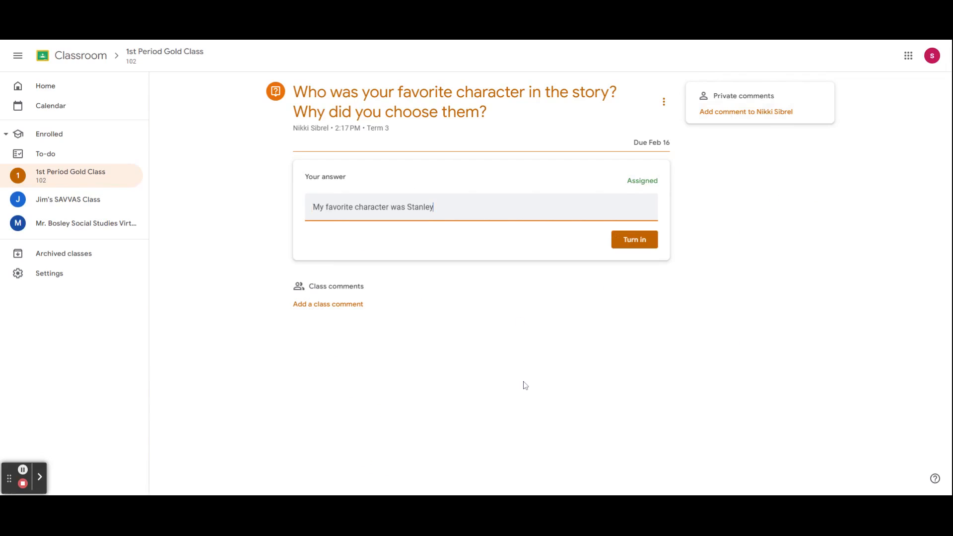
click(623, 237)
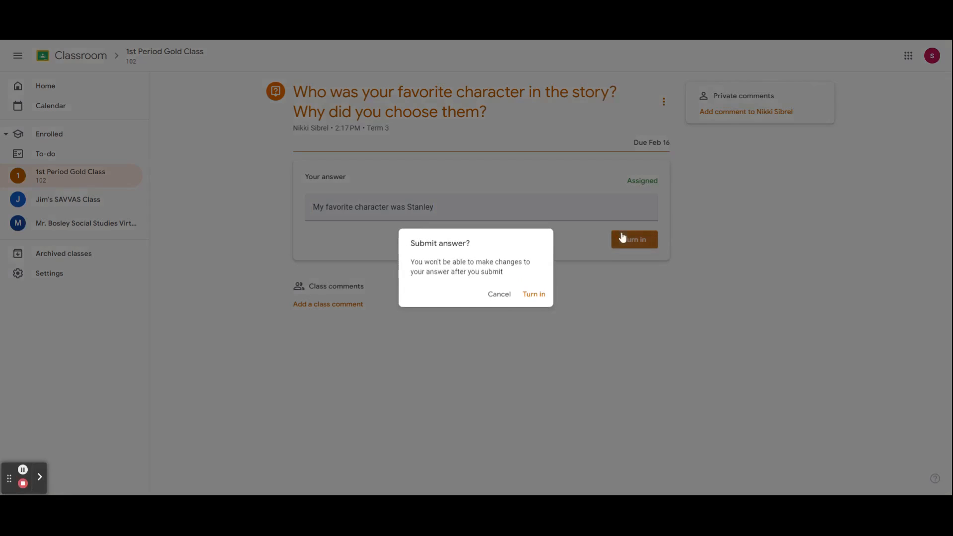
click(534, 295)
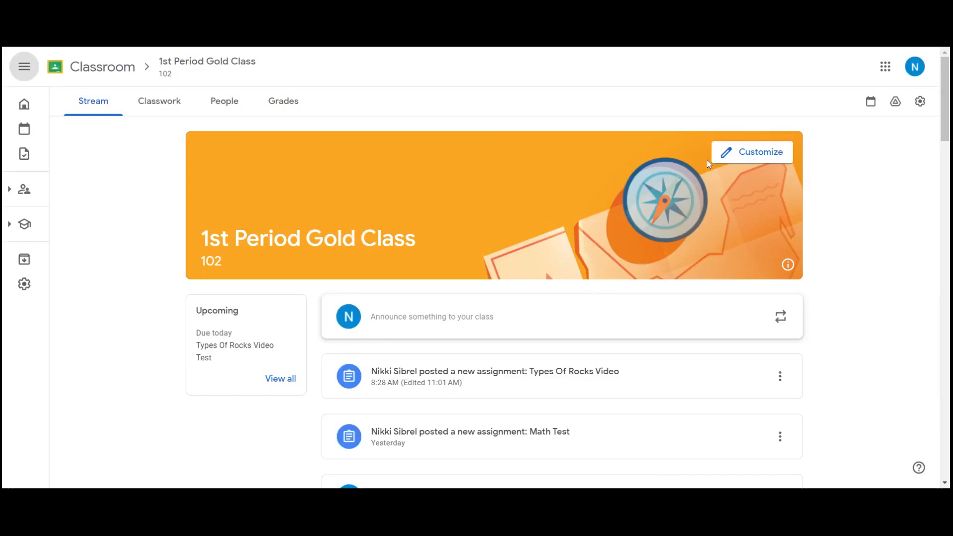
Open the interactive YouTube video attached to the Types Of Rocks Video assignment in the class's classwork
click(158, 104)
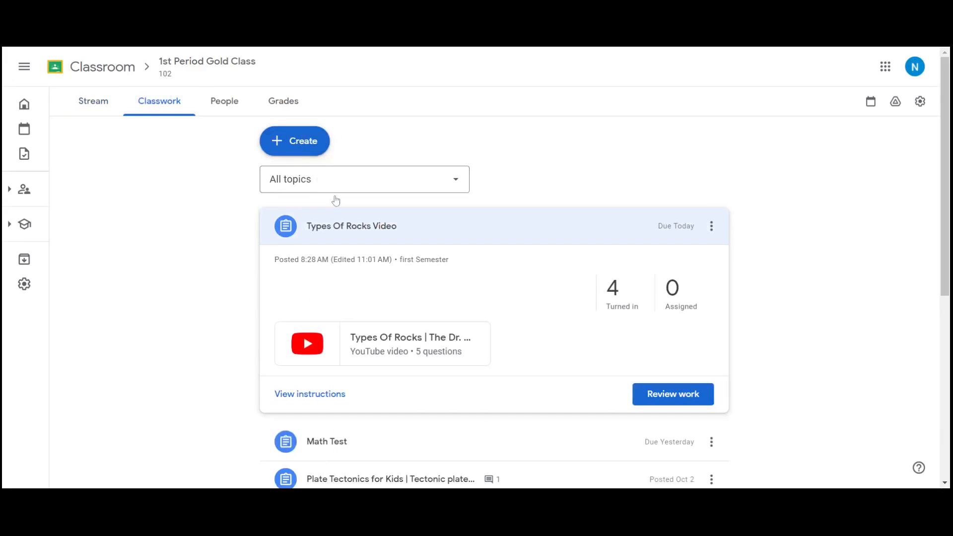
click(368, 229)
click(362, 223)
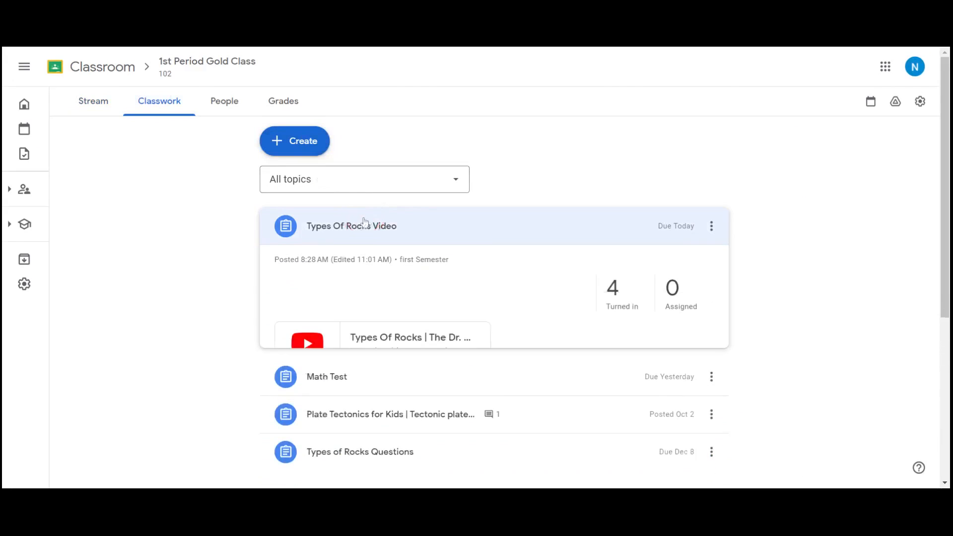
click(406, 340)
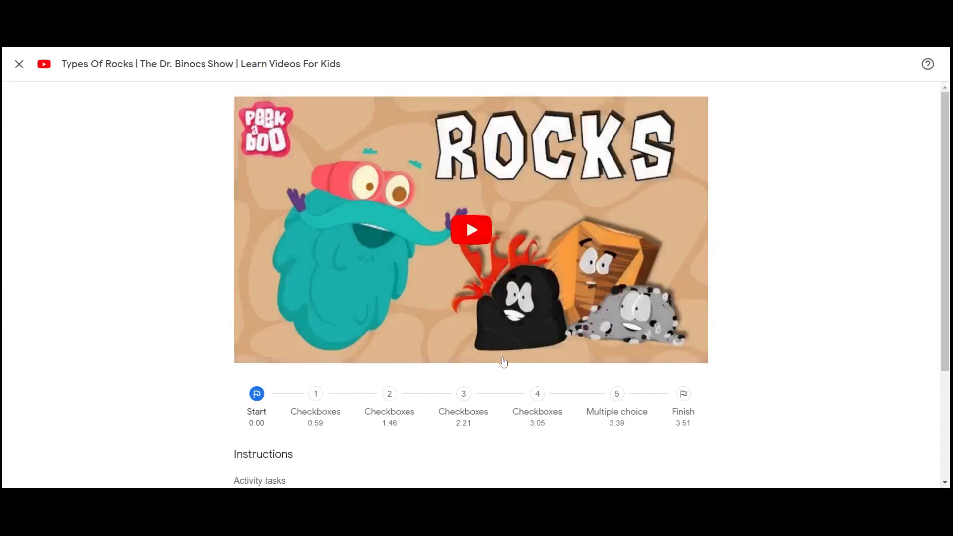
Create a new assignment and open the YouTube attachment search, checking the existing video activities along the way
scroll(503, 363, down, 1)
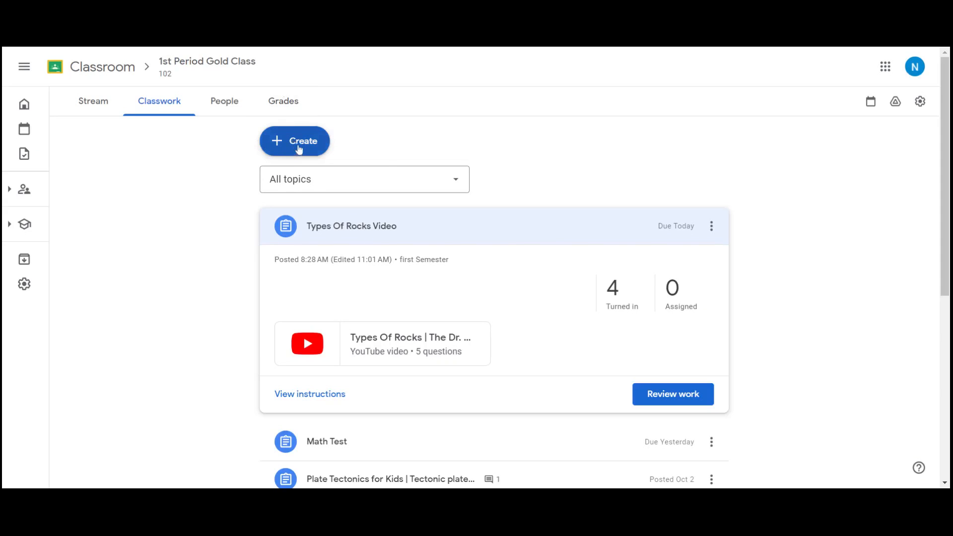
click(298, 149)
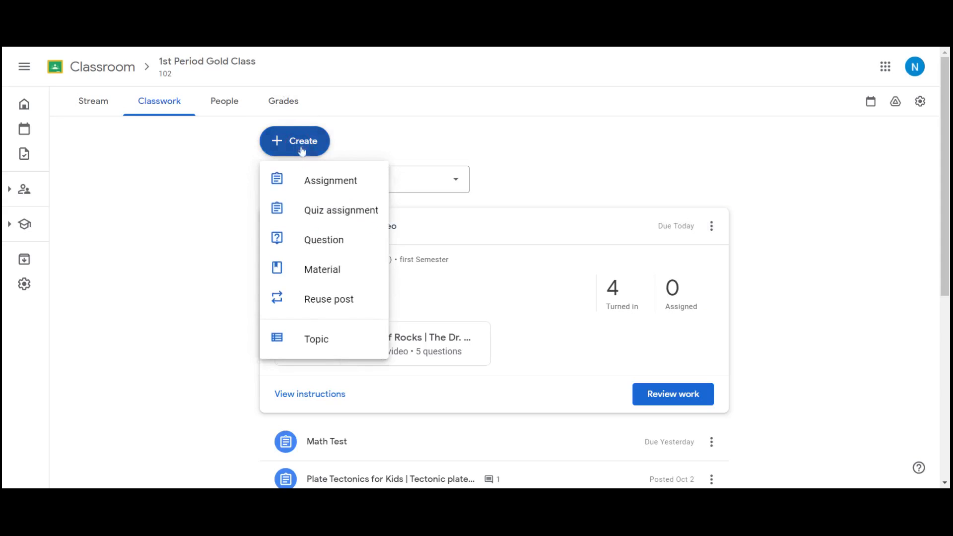
click(330, 183)
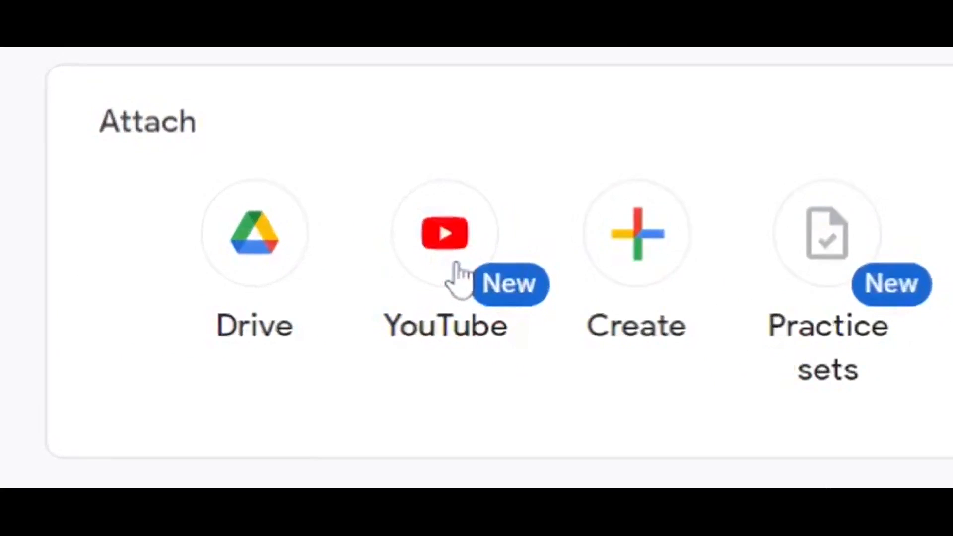
click(456, 265)
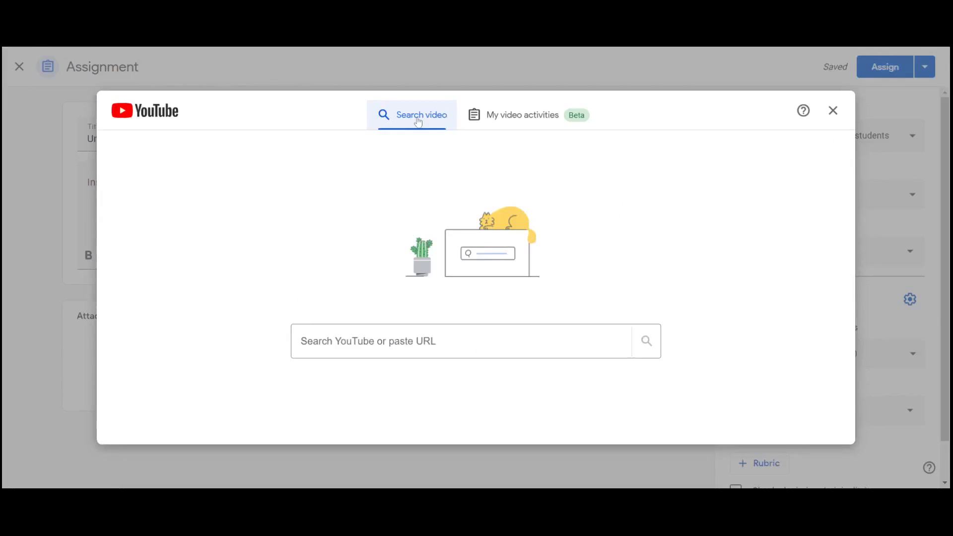
click(517, 122)
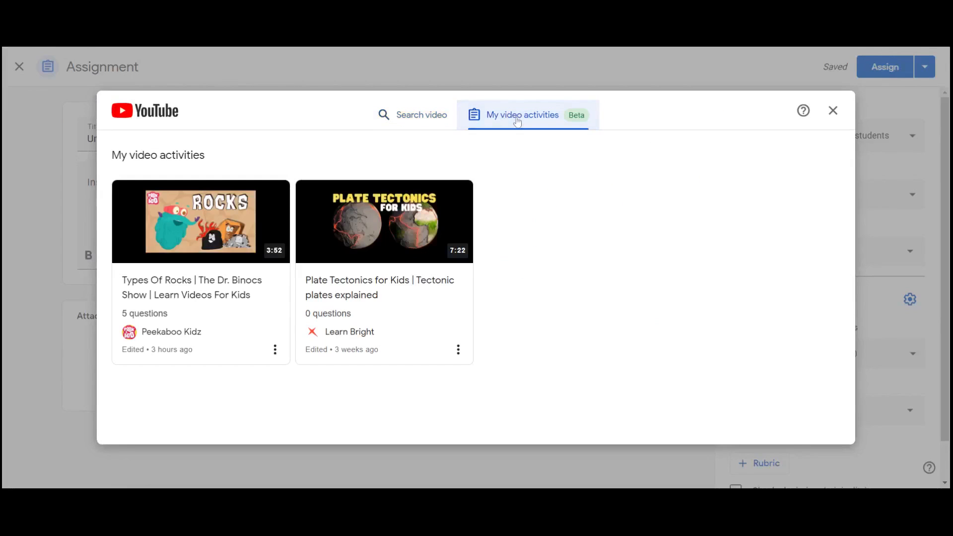
click(416, 122)
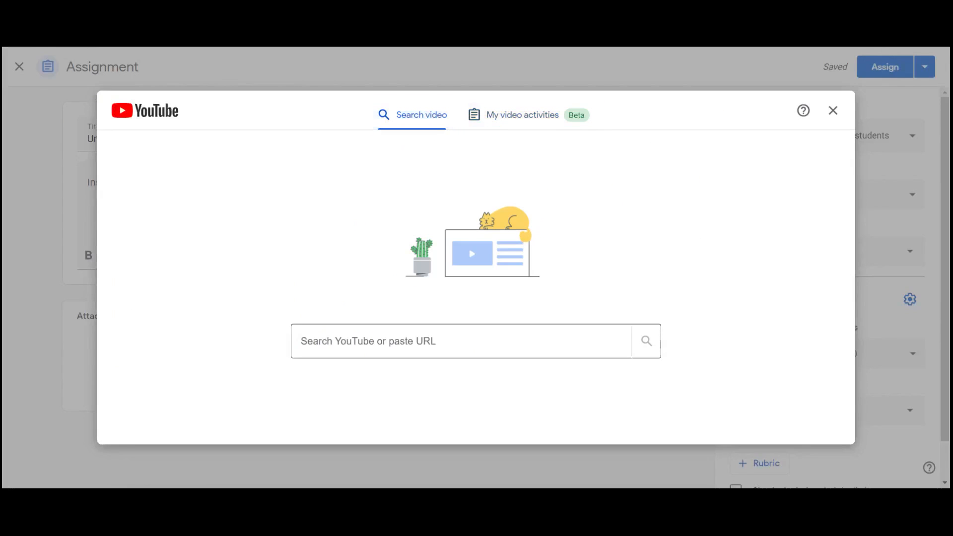
click(364, 341)
text(https://www.youtube.com/watch?v=e8YzKyot4Pc)
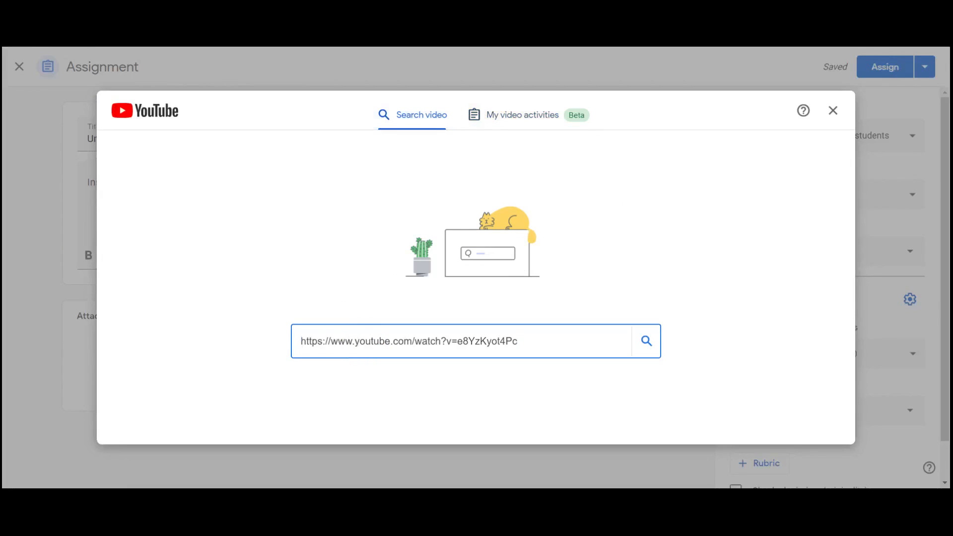
key(Return)
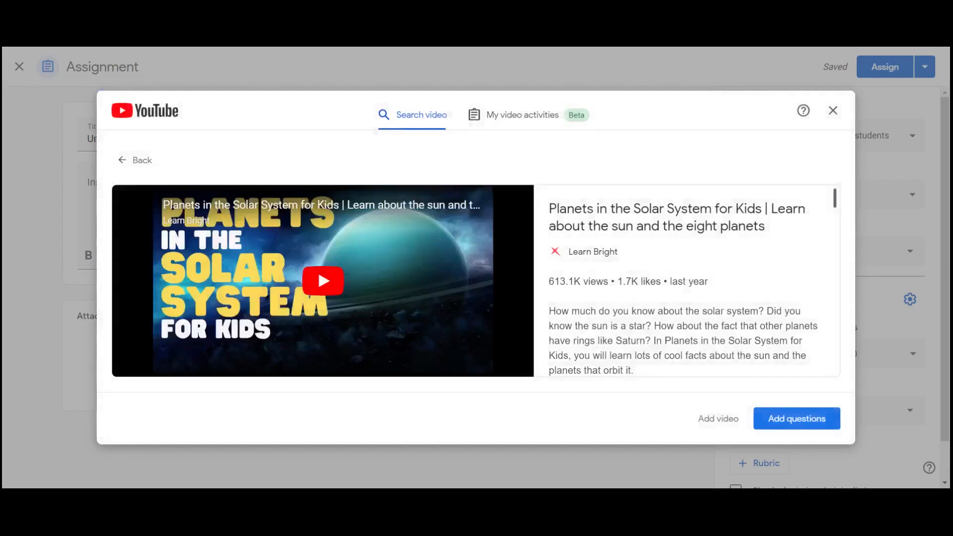
scroll(670, 254, down, 1)
scroll(669, 253, up, 1)
mouse_move(783, 426)
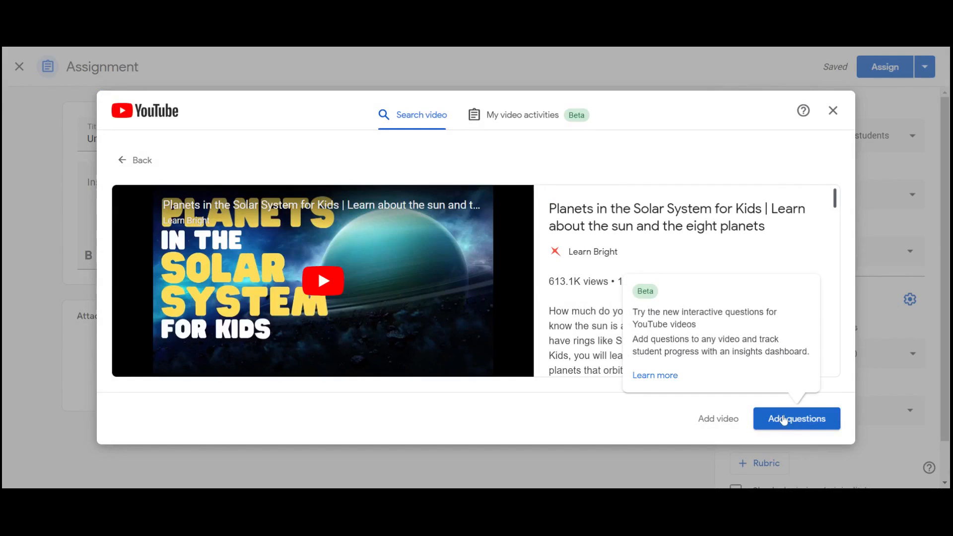
click(778, 426)
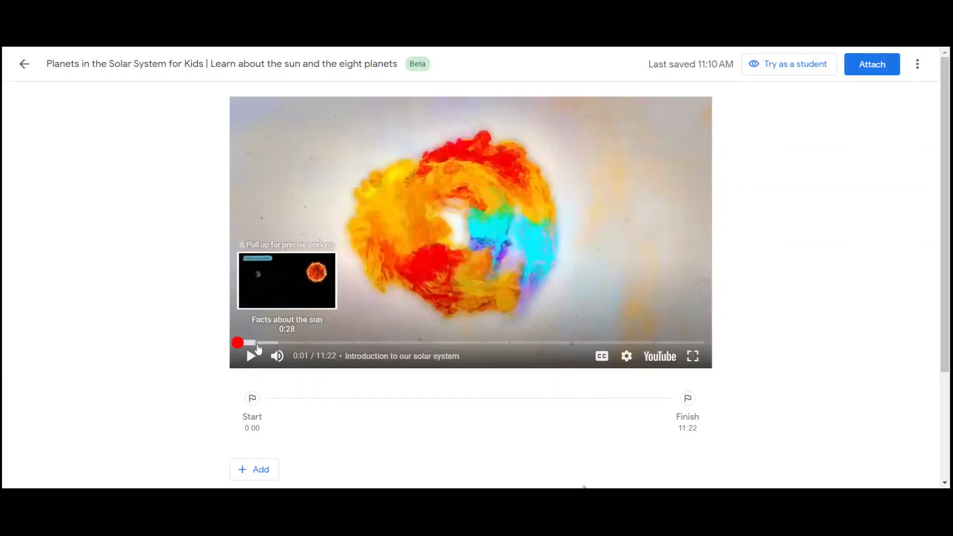
Add an open-ended question near the end of the video's introduction and set its question time to 0:27
click(257, 345)
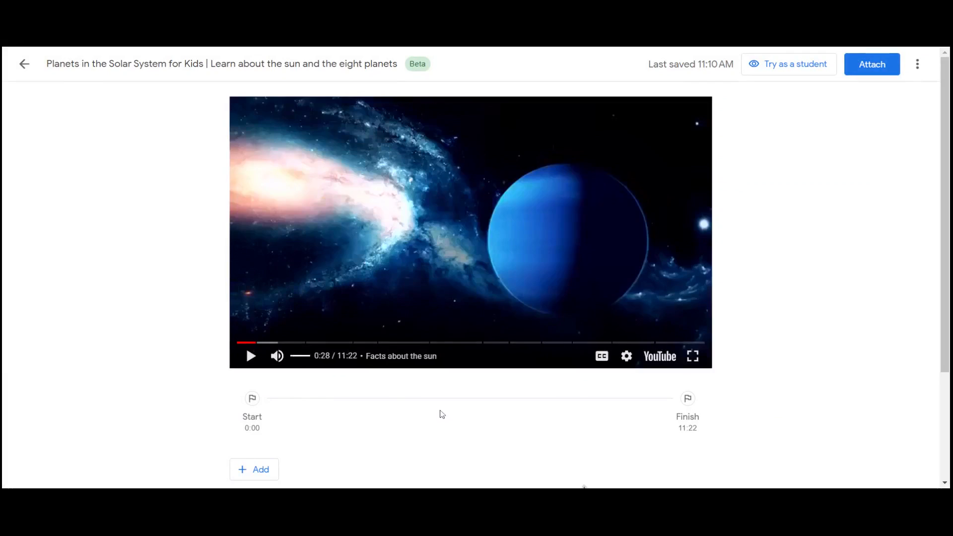
scroll(436, 425, down, 2)
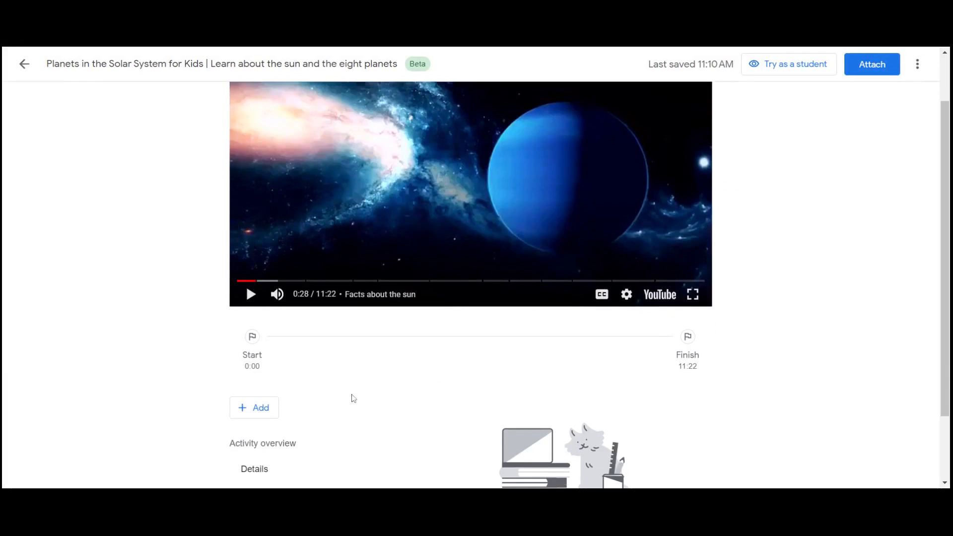
click(258, 418)
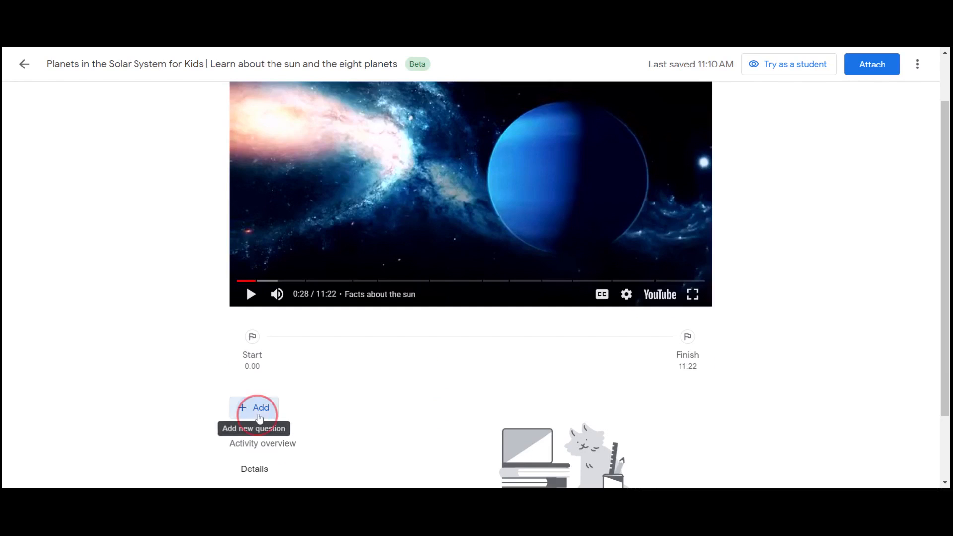
click(293, 379)
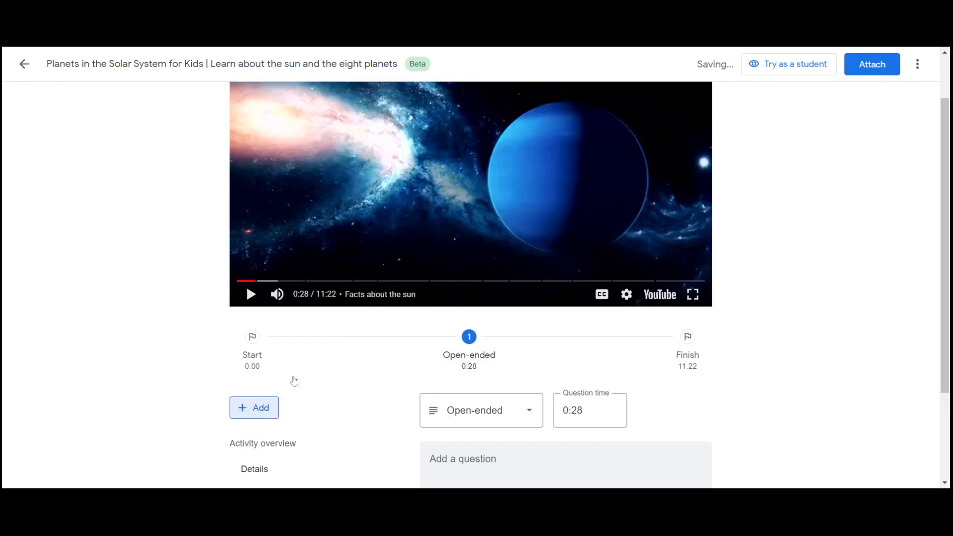
click(598, 292)
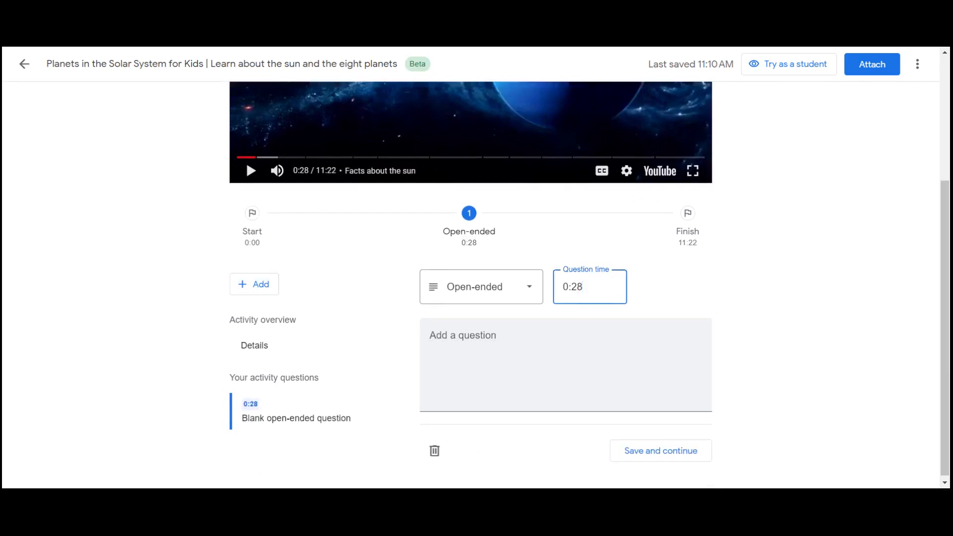
key(Tab)
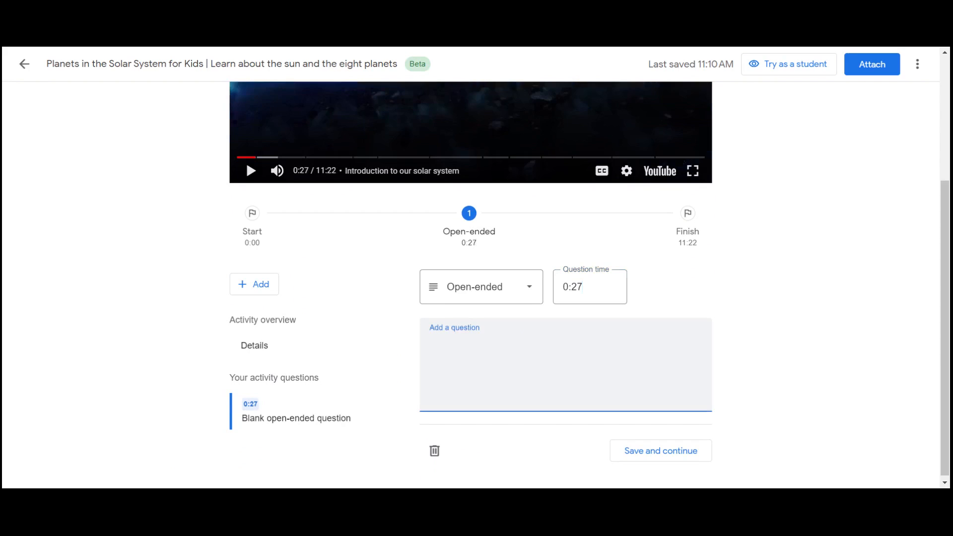
Enter "How many planets are in our solar system?" as the text of the open-ended question
text(HOw)
key(BackSpace)
key(BackSpace)
text(ow many)
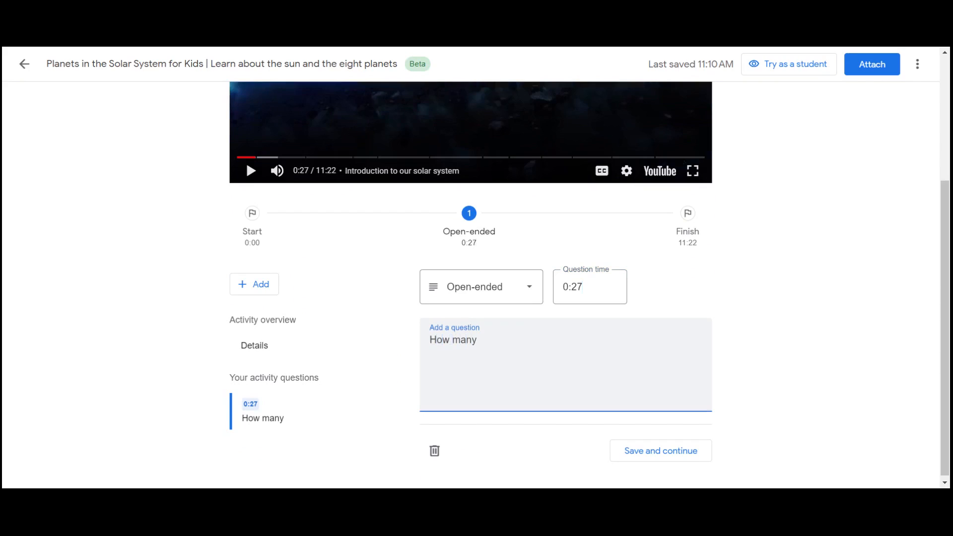
text( planets are in our )
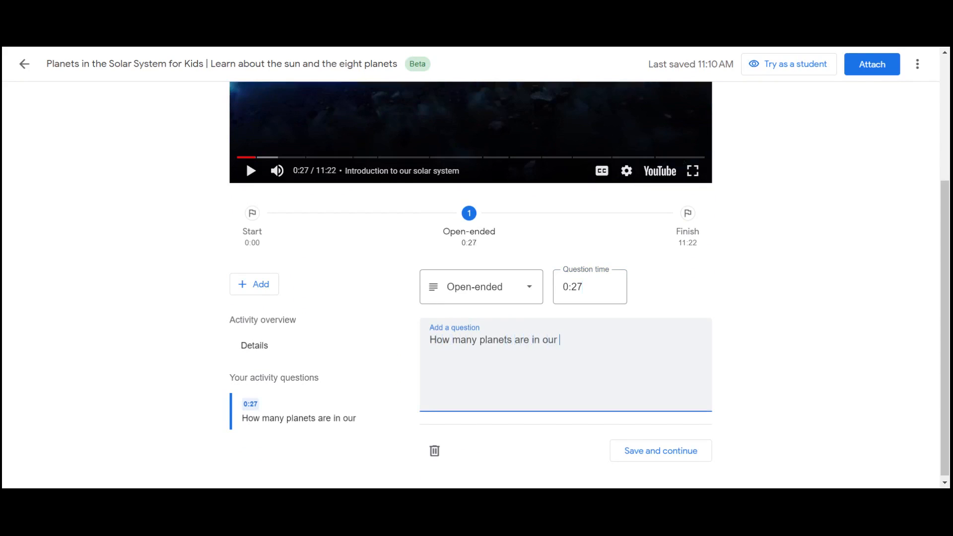
text(solar system)
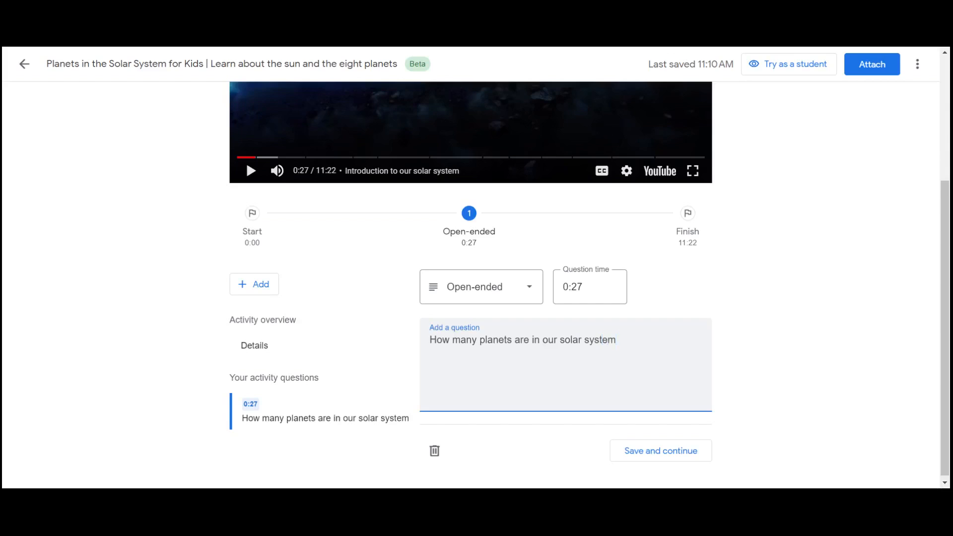
text(?)
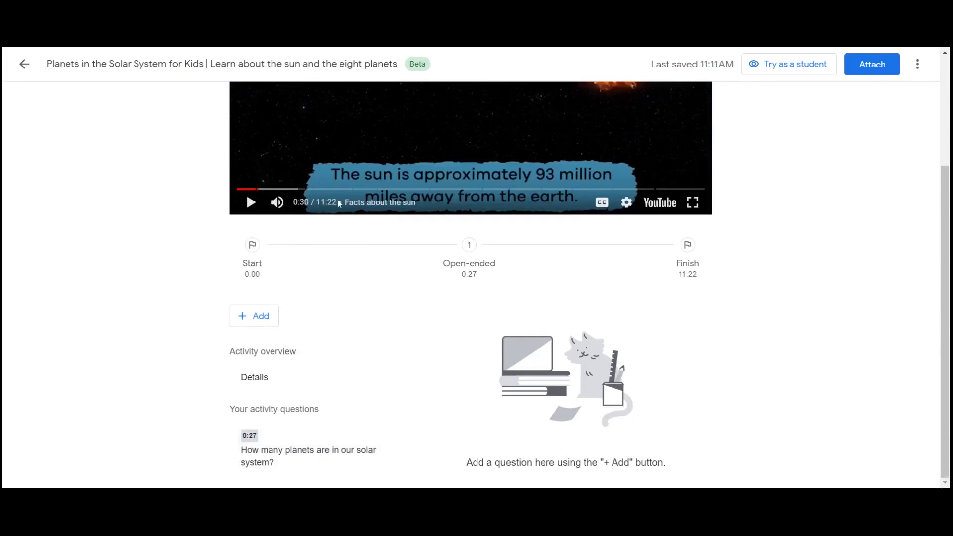
Reopen the question about the number of planets and change its type to Multiple choice
click(304, 453)
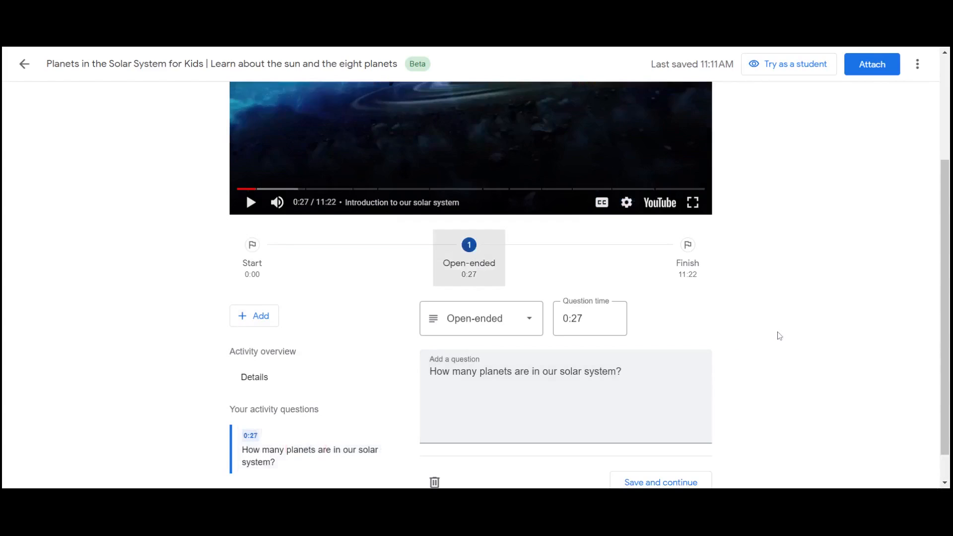
click(529, 319)
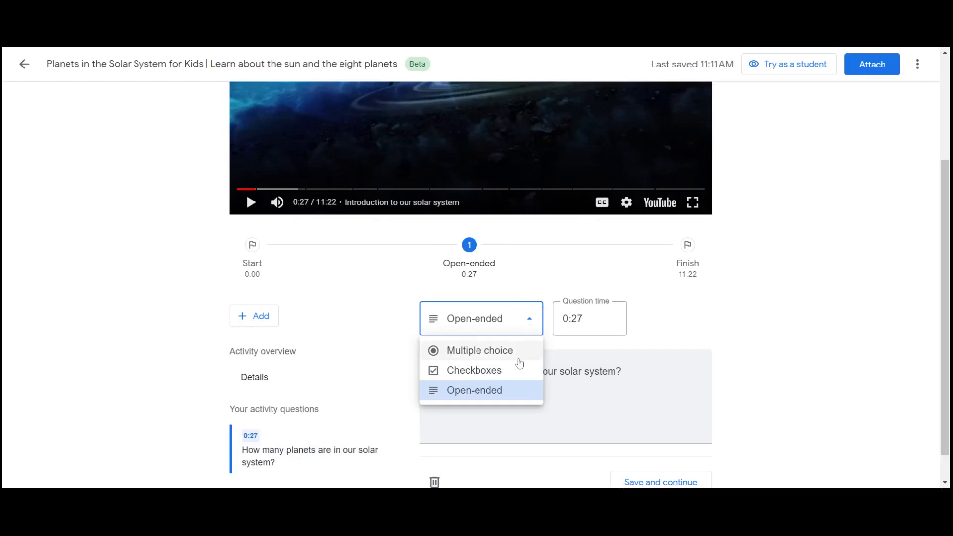
click(518, 357)
scroll(716, 415, down, 3)
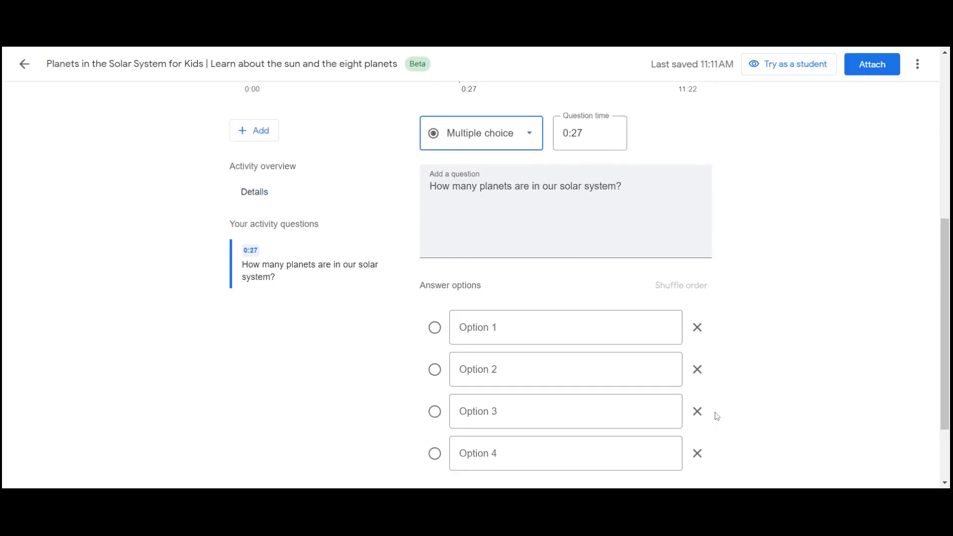
Fill in the four answer options of the planets question with 9, 8, 7 and 10
click(521, 324)
click(441, 337)
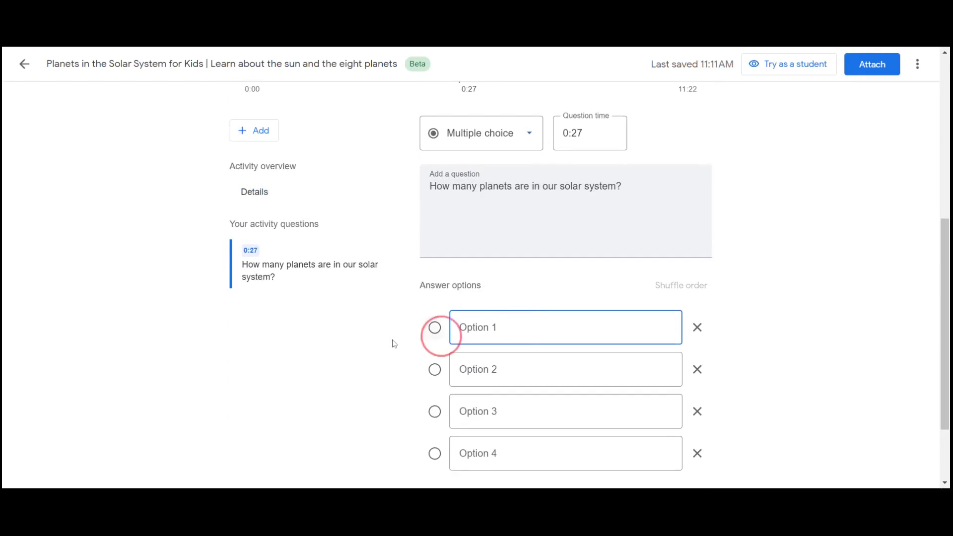
text(9)
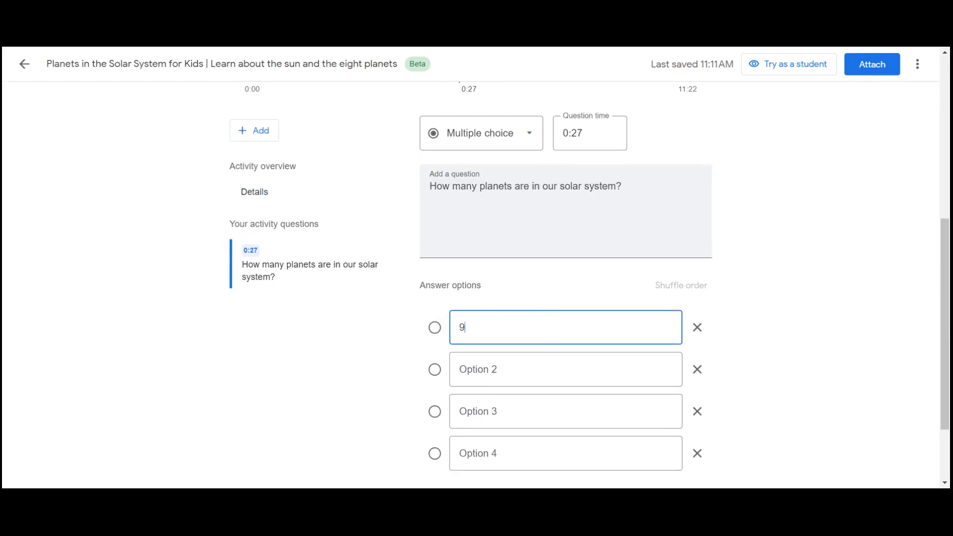
click(521, 369)
text(8)
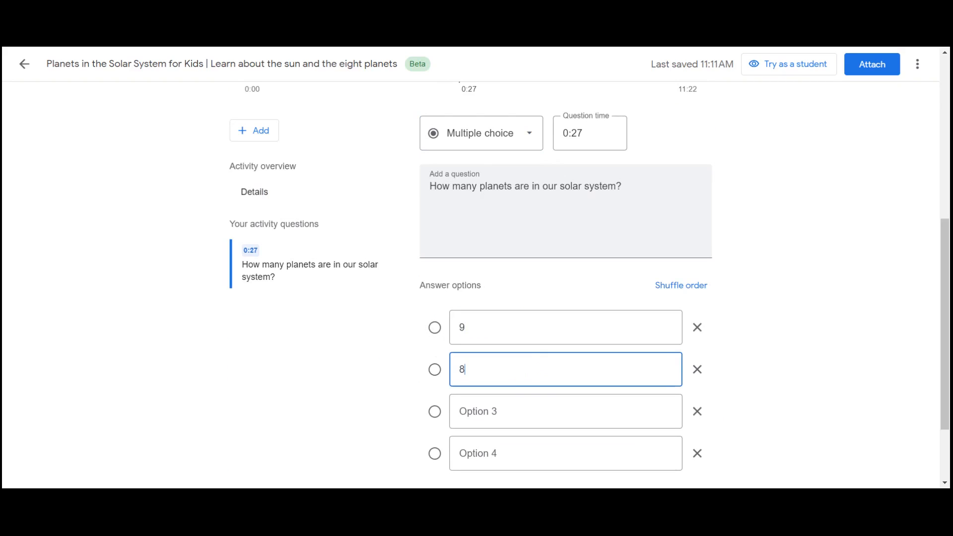
key(Tab)
text(7)
key(Tab)
text(10)
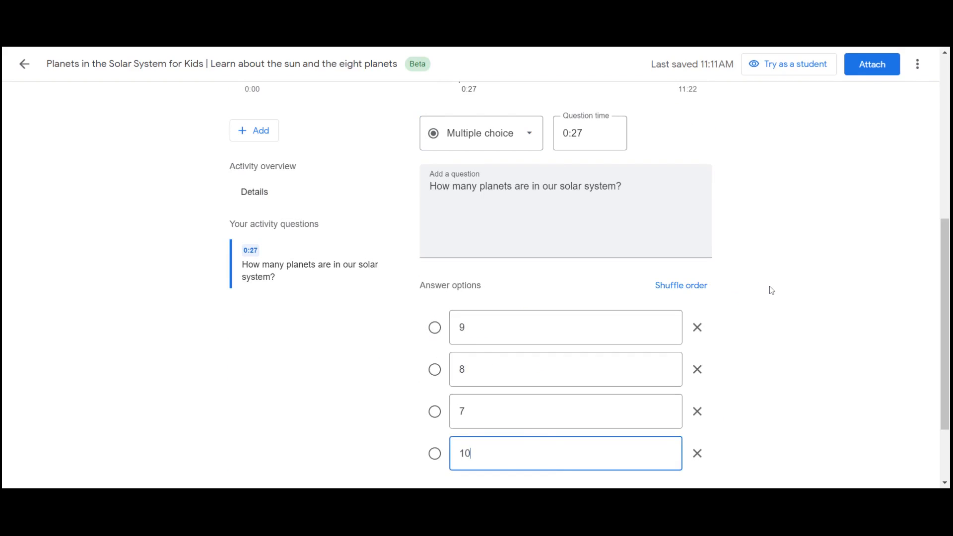
Shuffle the answer options, mark 8 as the correct answer and save the question
click(684, 294)
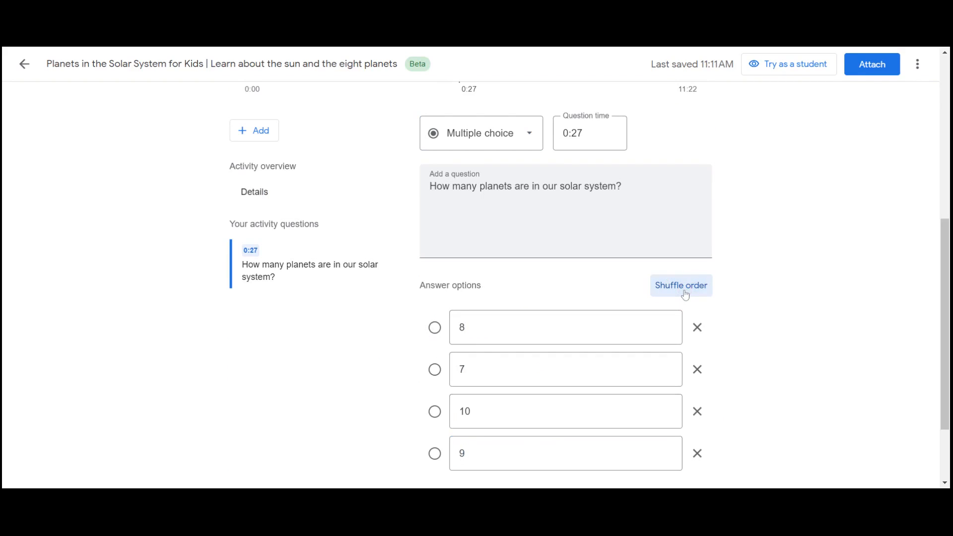
click(435, 327)
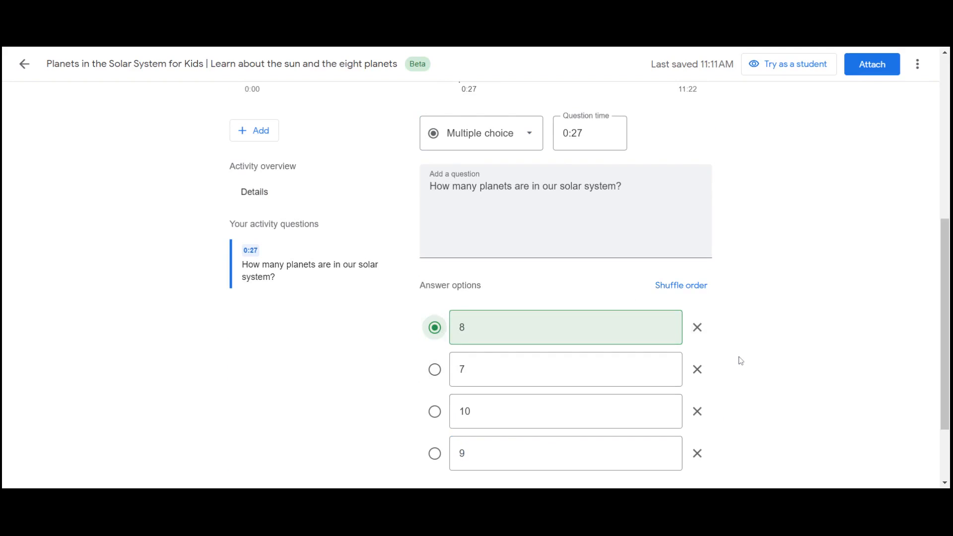
scroll(719, 397, down, 3)
click(684, 454)
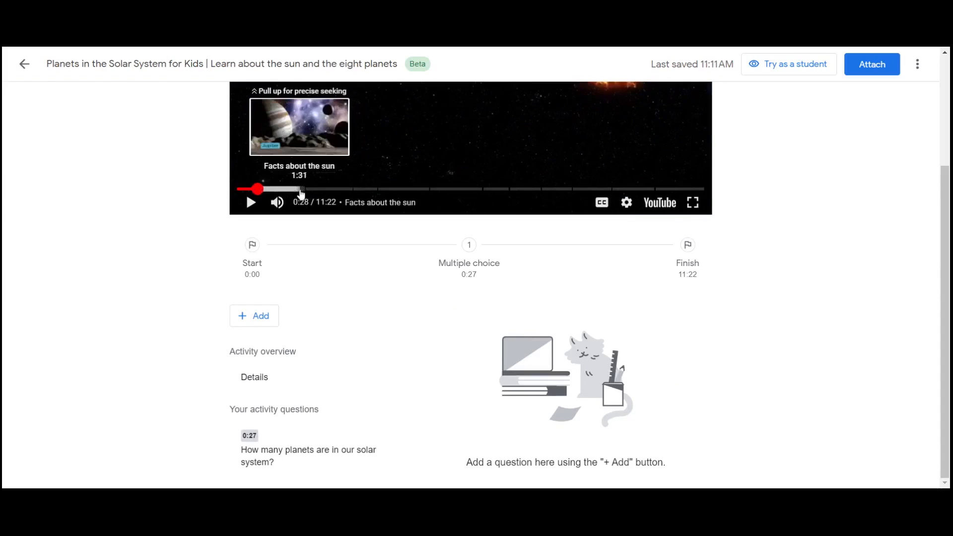
Add a multiple-choice question at 1:28, "Which planet is closest to the sun?", with shuffled options Mars, Mercury, Earth and Venus, marking Mercury correct
click(297, 192)
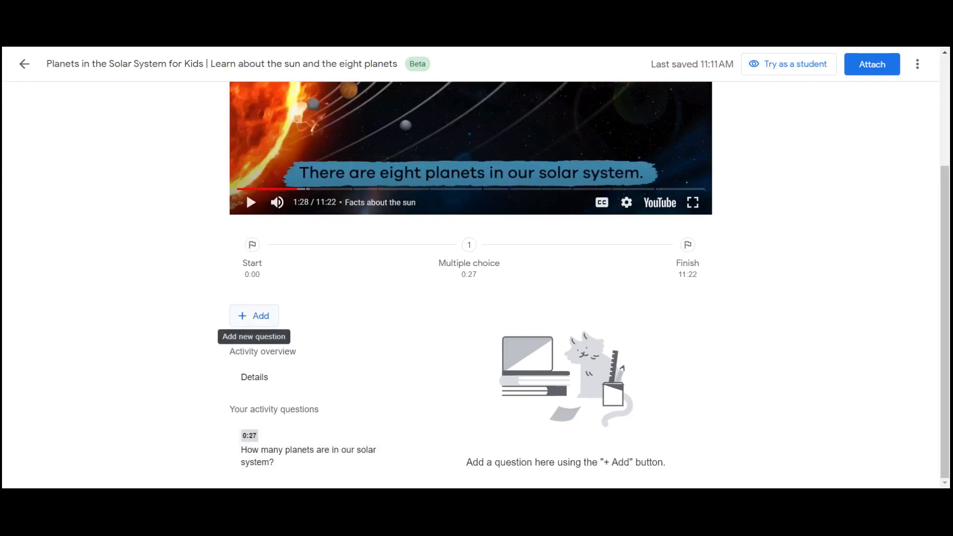
click(265, 315)
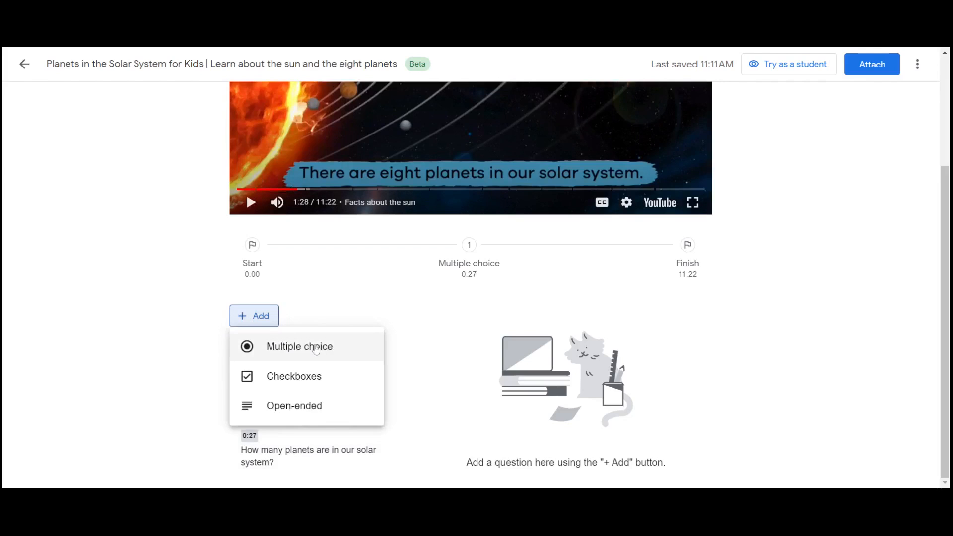
click(299, 346)
text(Which planet is closest to the sun?)
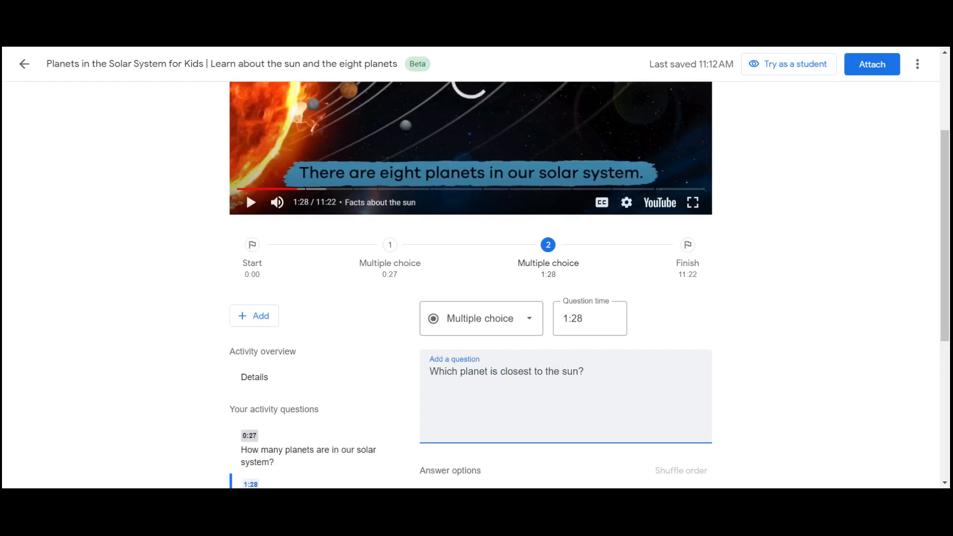
key(Tab)
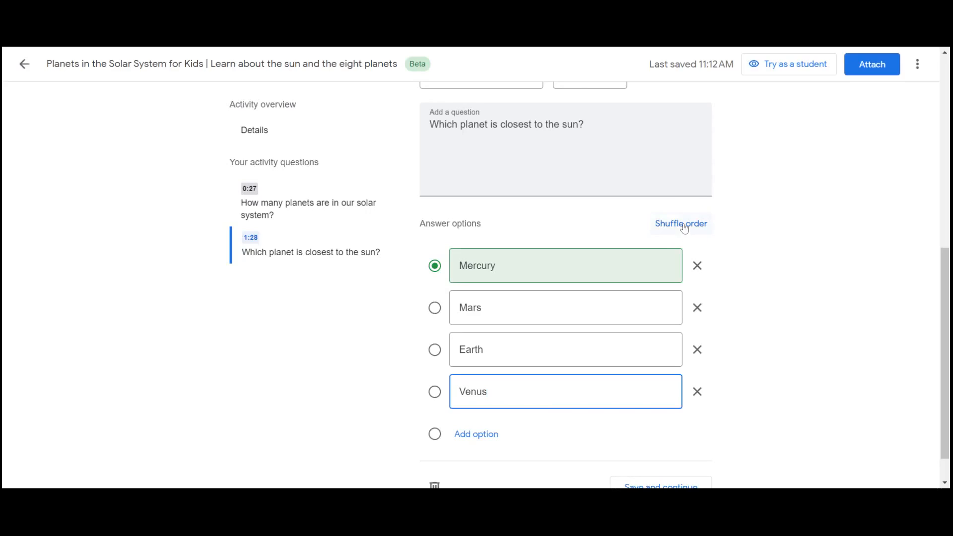
click(684, 226)
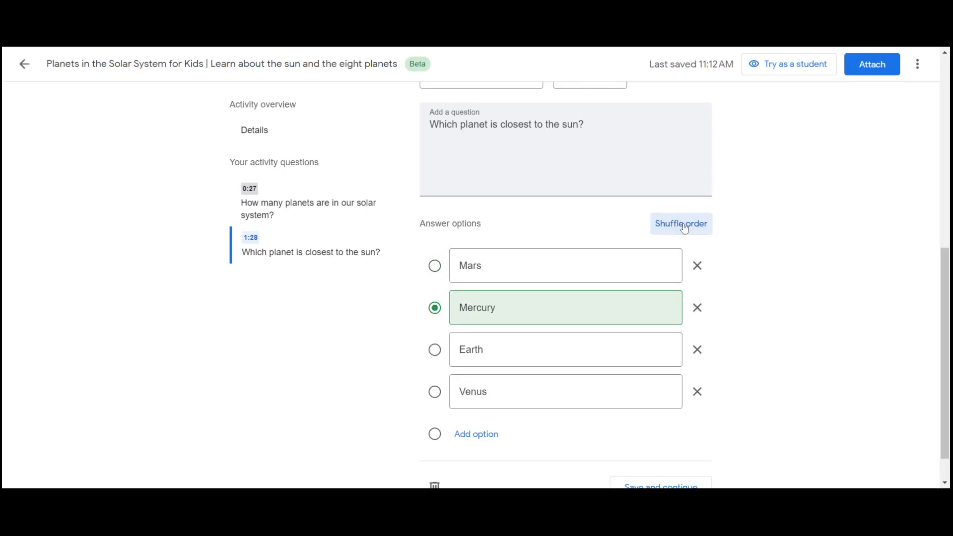
Add a multiple-choice question at 2:11, "What is the path the planets take around the sun called?", with shuffled options Orbit, Planet, Solar system, Rotation, marking Orbit correct
scroll(821, 281, up, 5)
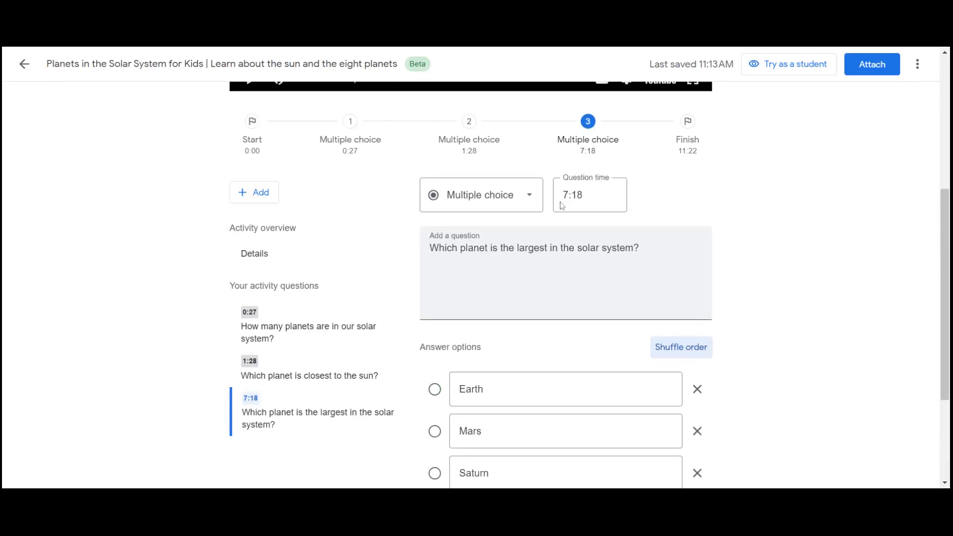
click(259, 191)
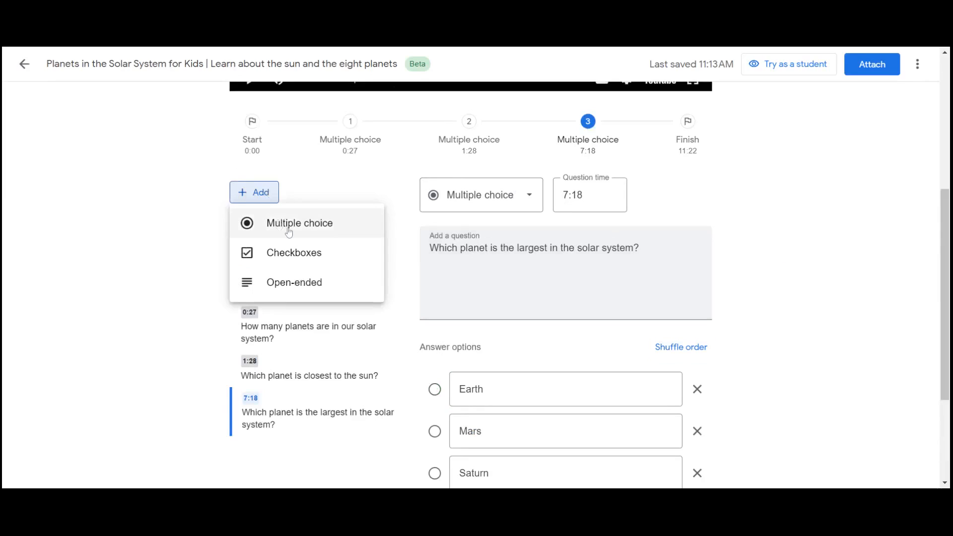
click(357, 223)
drag(607, 195, 560, 201)
text(2)
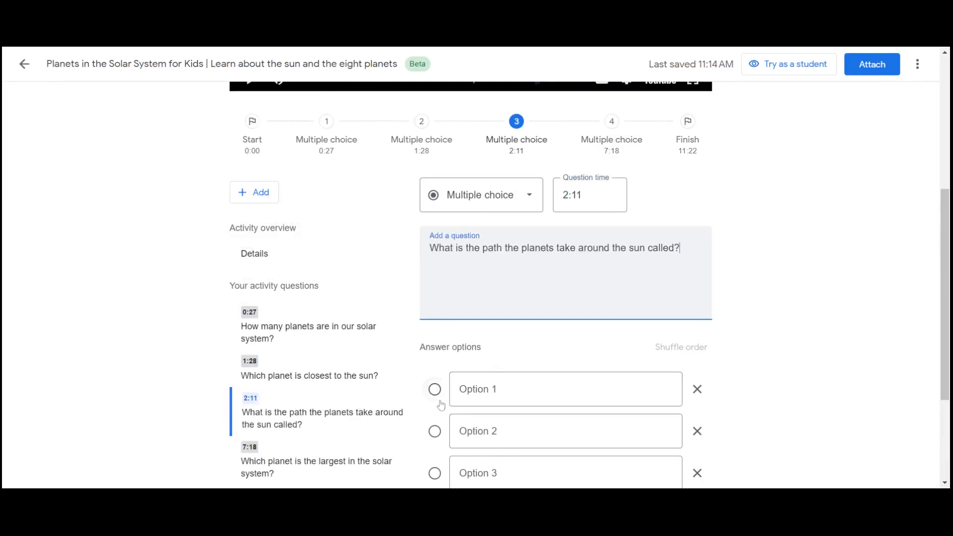
click(433, 389)
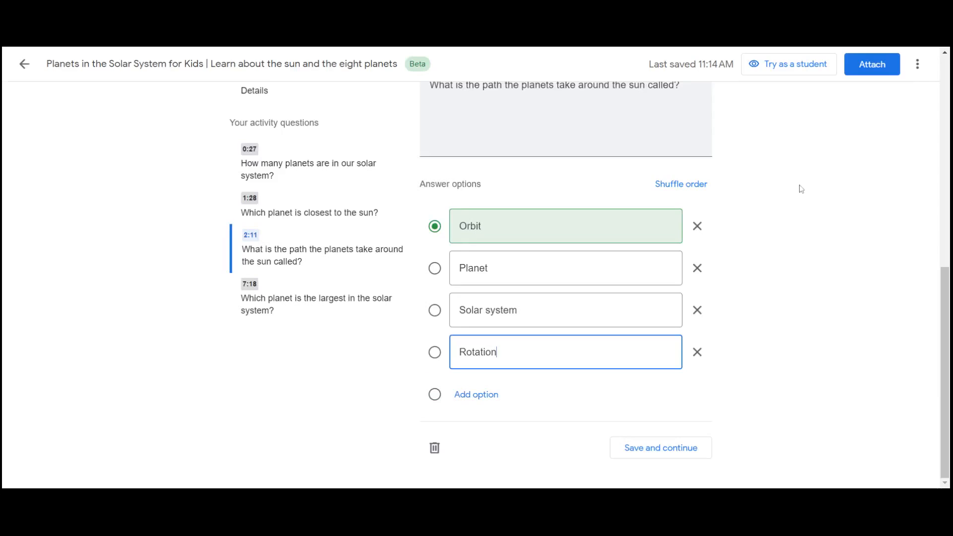
click(684, 184)
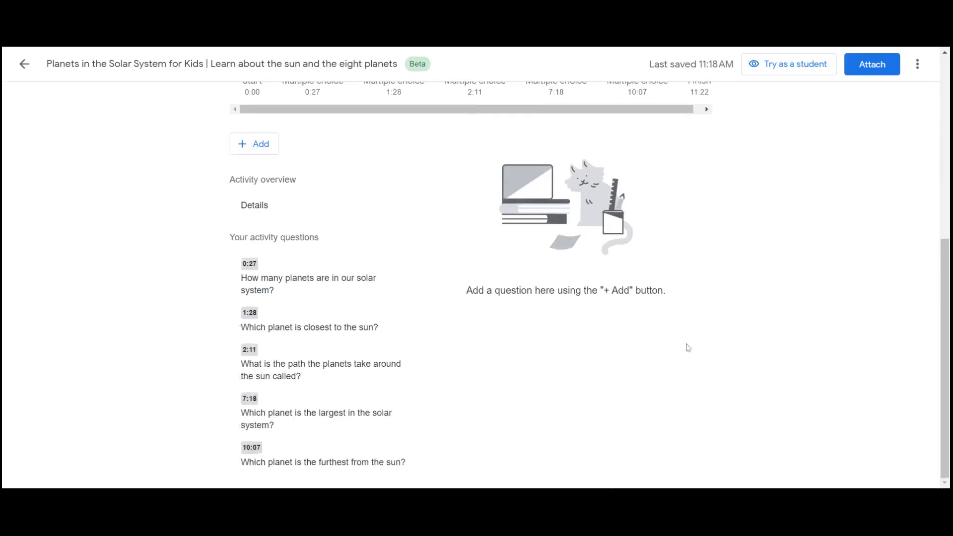
Review the activity's question timeline and attach the planets video activity to the assignment
scroll(445, 323, up, 5)
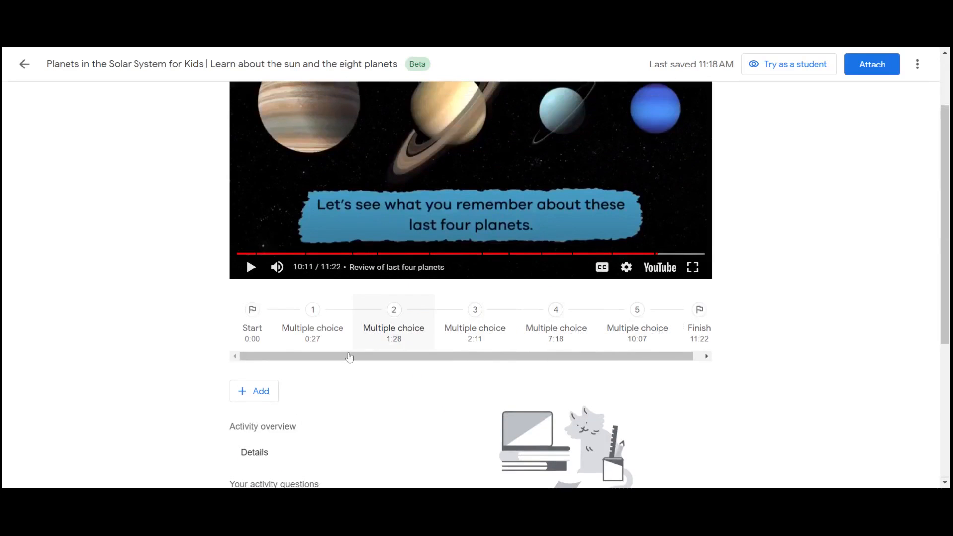
scroll(333, 382, down, 3)
scroll(332, 383, down, 2)
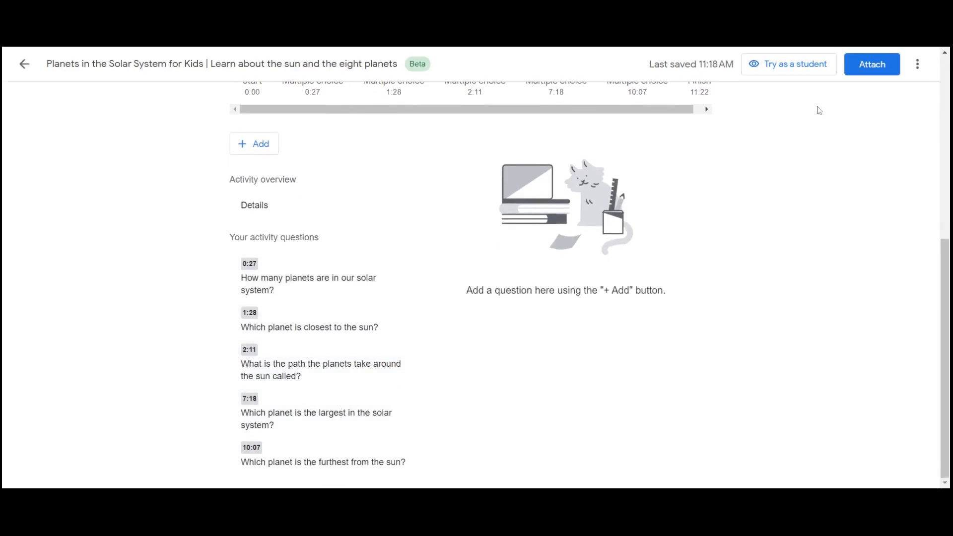
scroll(756, 204, up, 1)
scroll(757, 205, down, 1)
click(866, 74)
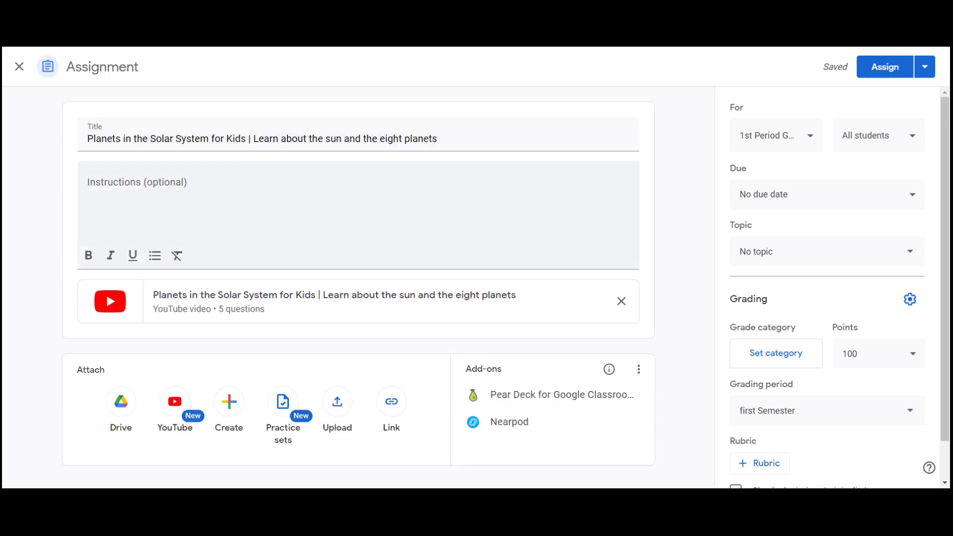
Set the assignment's due date to Oct 20, 2023 and close submissions after the due date
click(851, 195)
click(859, 240)
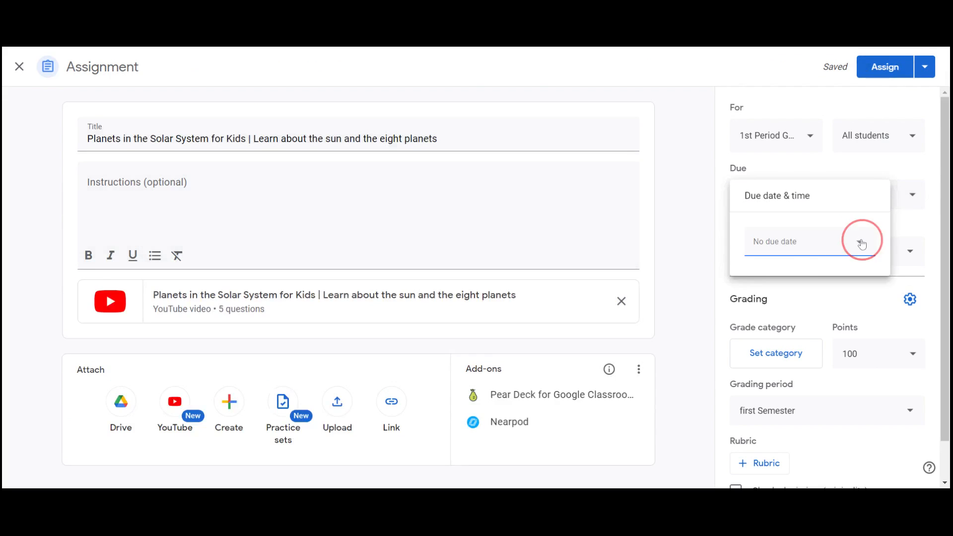
click(852, 338)
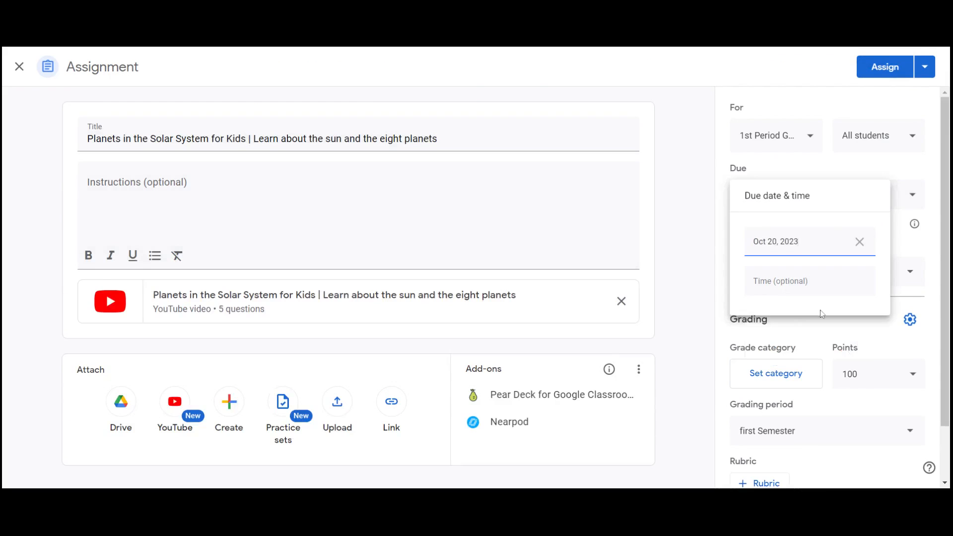
click(734, 336)
Assign the planets video assignment to the class and expand its posted entry in the classwork list
scroll(902, 313, down, 2)
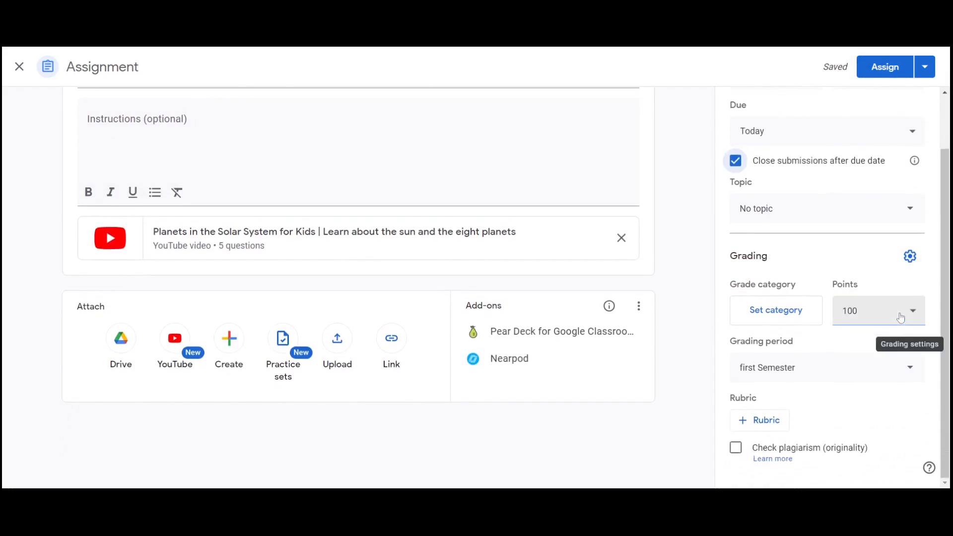
click(872, 74)
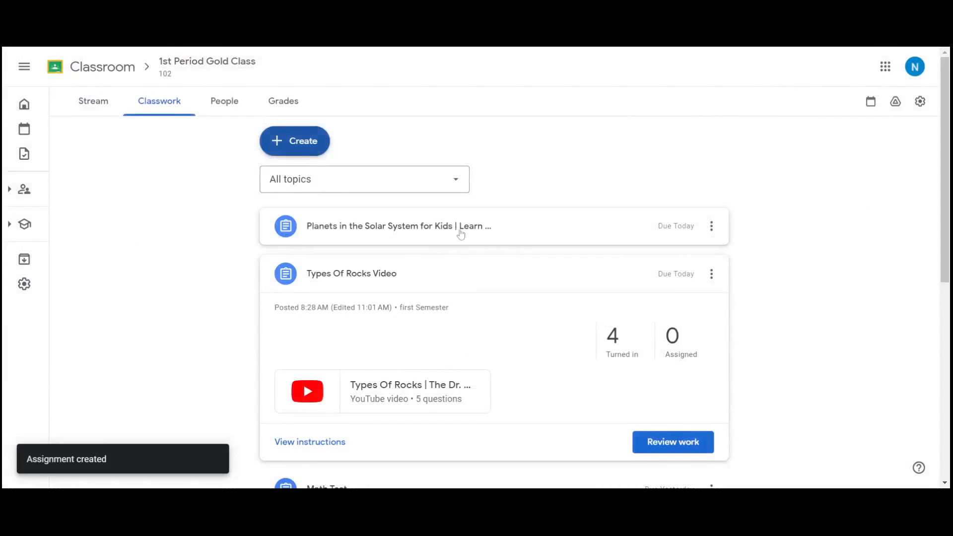
click(457, 227)
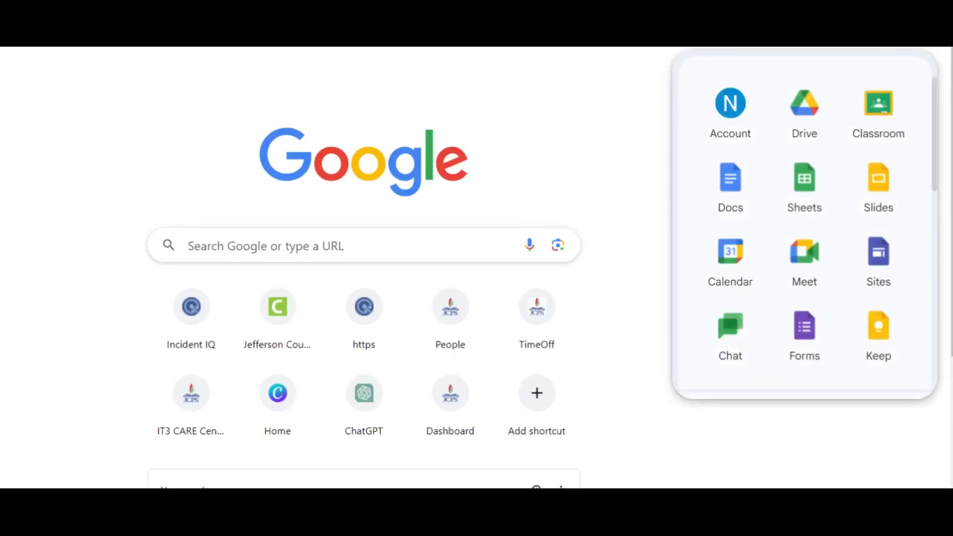
Open Google Classroom from the Google start page and create a new practice set among the resources
click(877, 128)
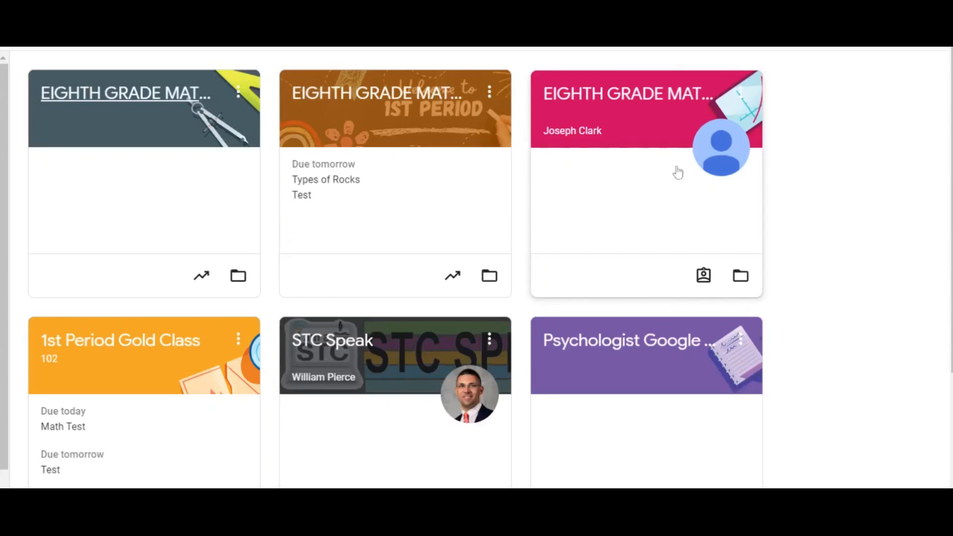
click(124, 93)
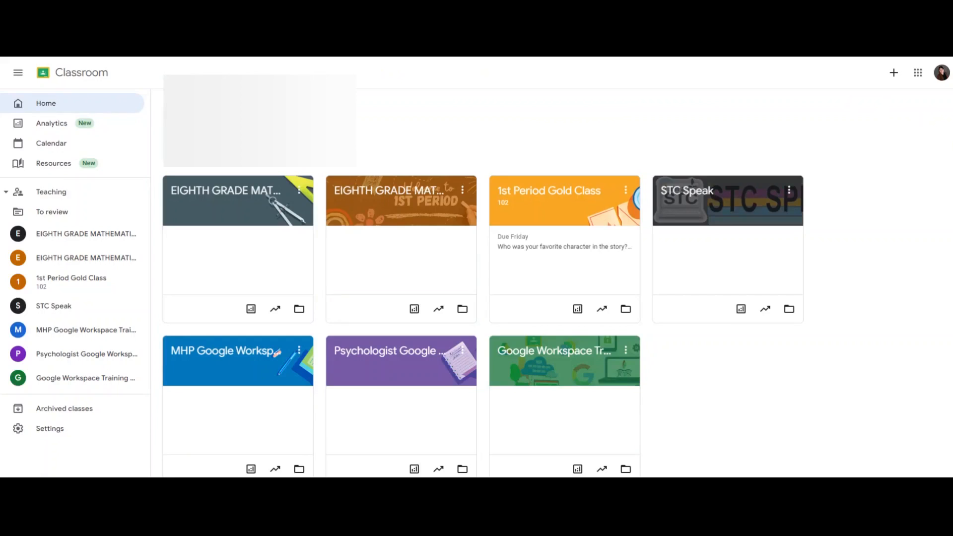
click(54, 169)
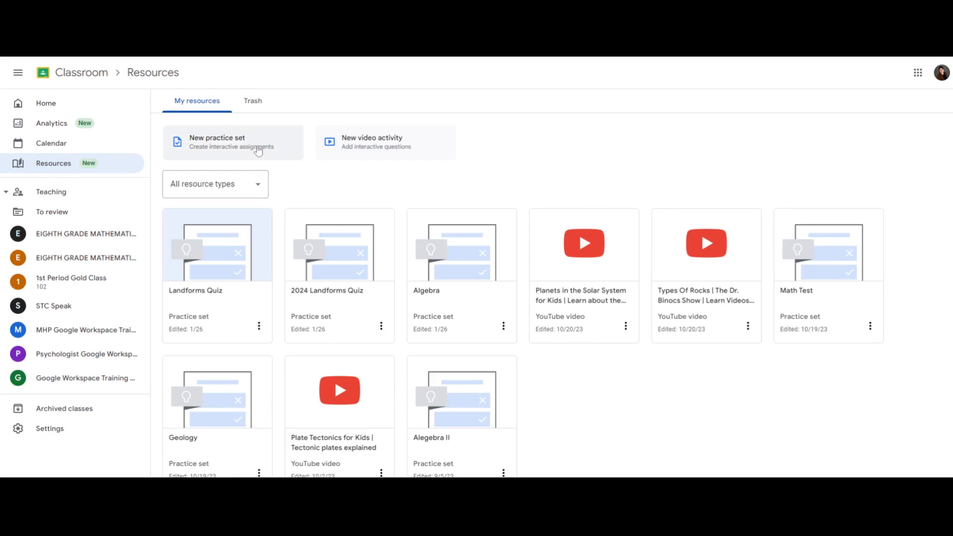
click(259, 150)
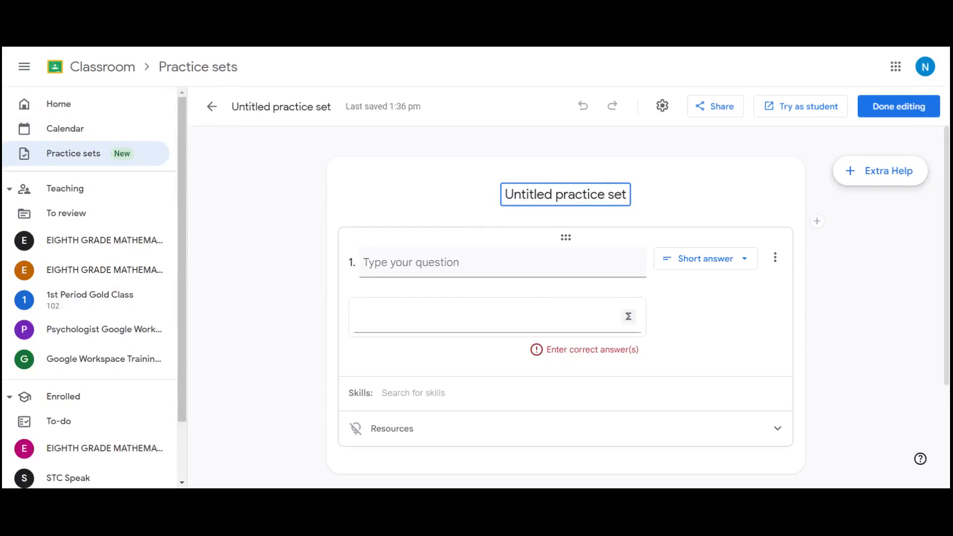
Title the practice set "Landforms Quiz" and enter "What is not a landform?" as the first question
drag(627, 194, 493, 187)
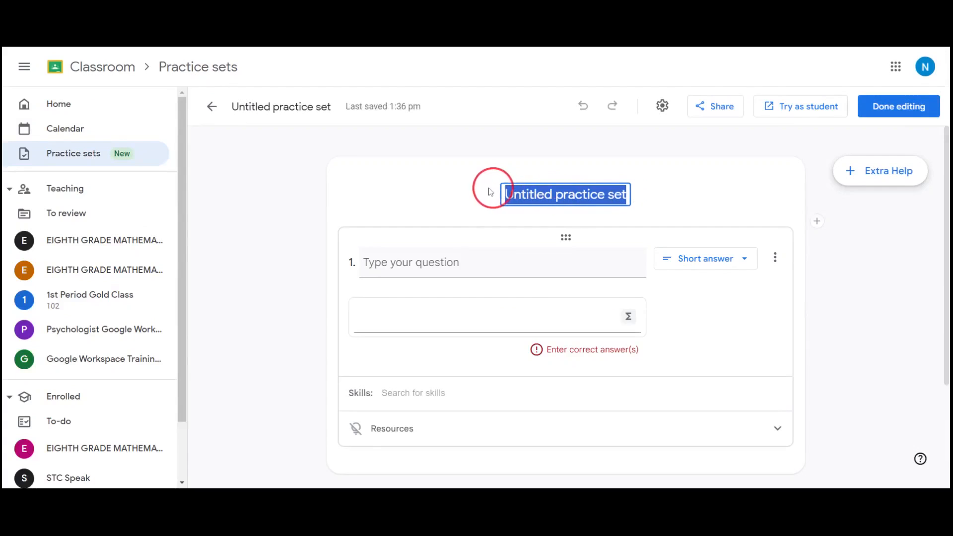
text(Landforms Quiz)
click(484, 267)
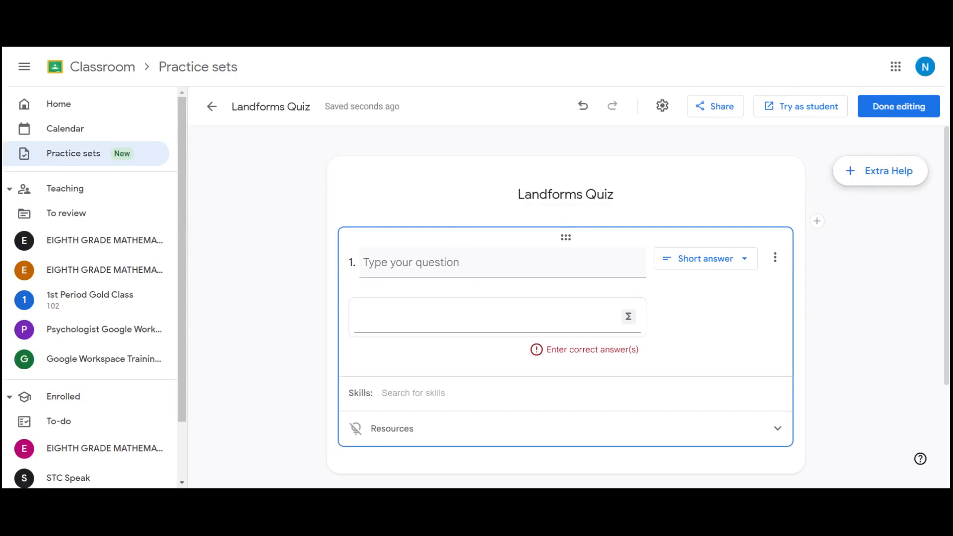
text(What is)
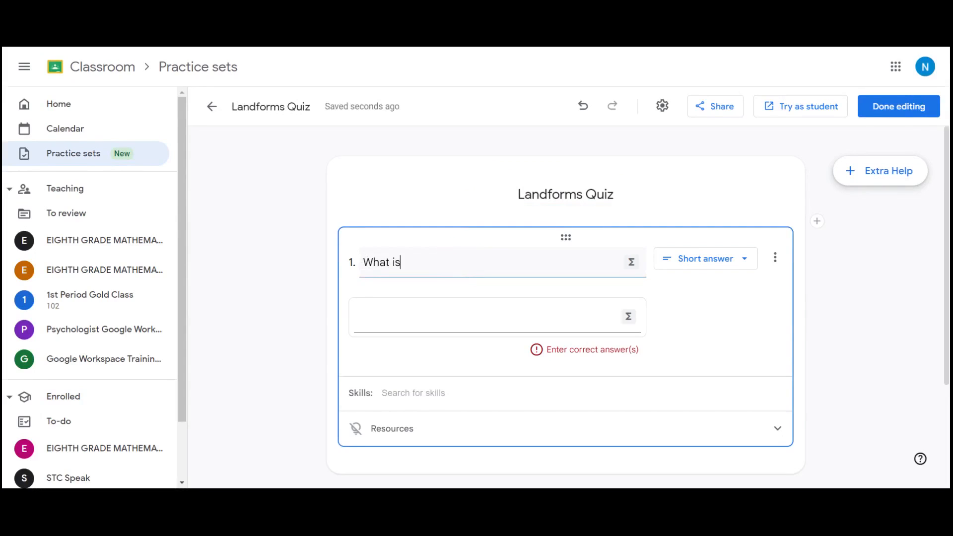
text( not a landform?)
Make the landform question Single-select with options Hills, Valley, Mountains and Skyscrapers, and mark Skyscrapers as the correct answer
click(686, 254)
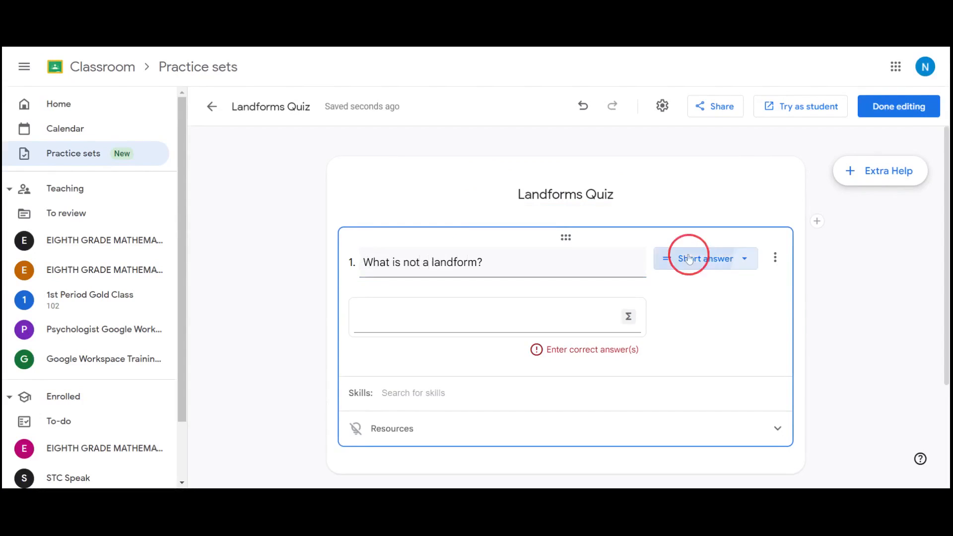
click(702, 329)
click(453, 313)
drag(453, 312, 361, 318)
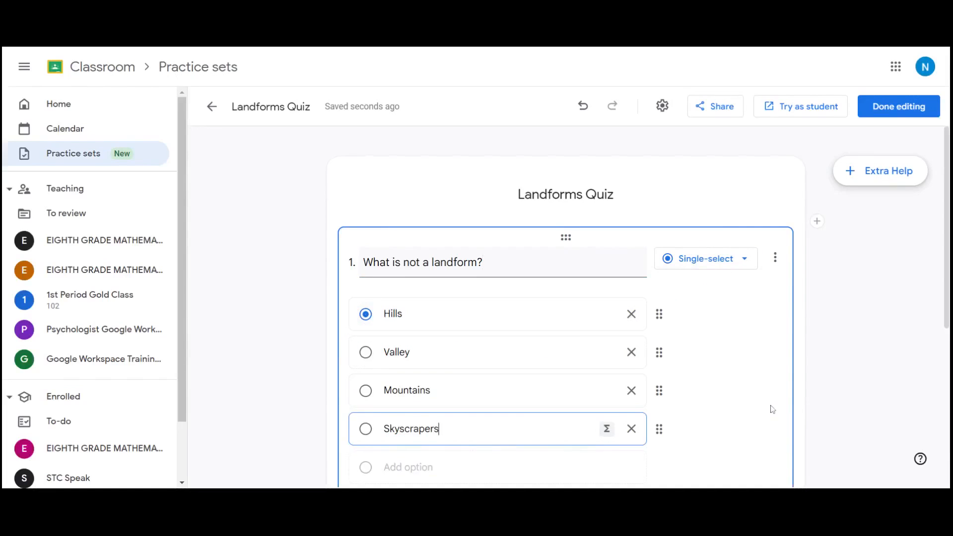
scroll(773, 409, down, 1)
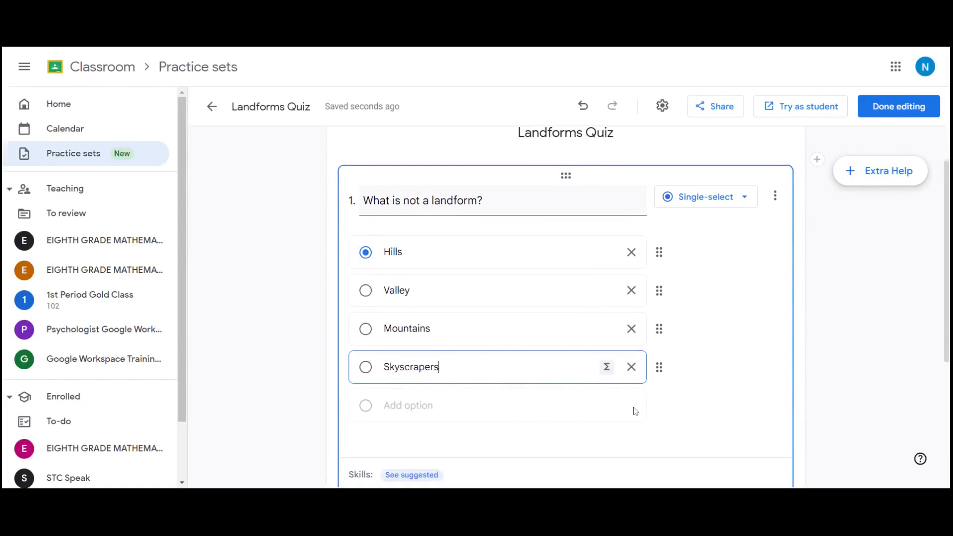
click(367, 372)
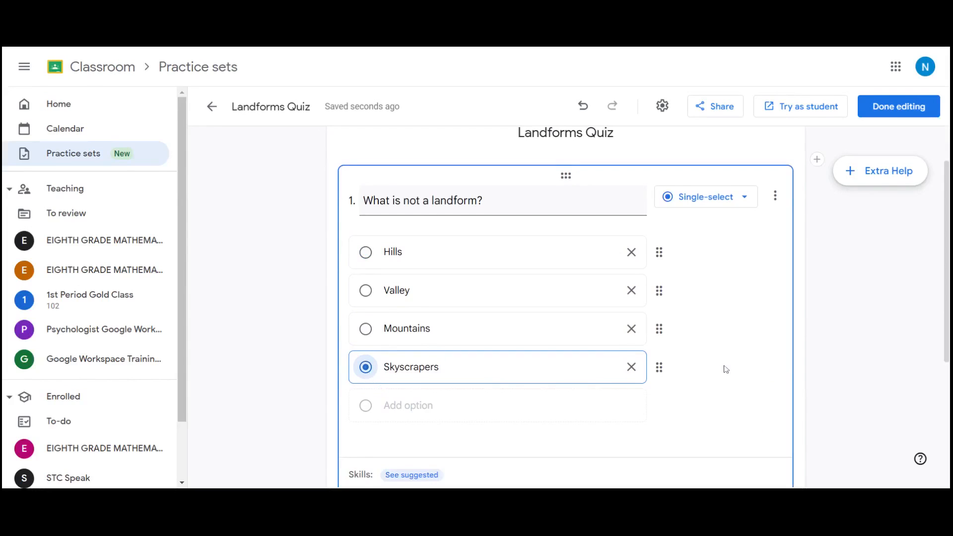
Tag the landform question with the suggested skill "Identify types of landforms"
scroll(728, 367, down, 3)
click(392, 289)
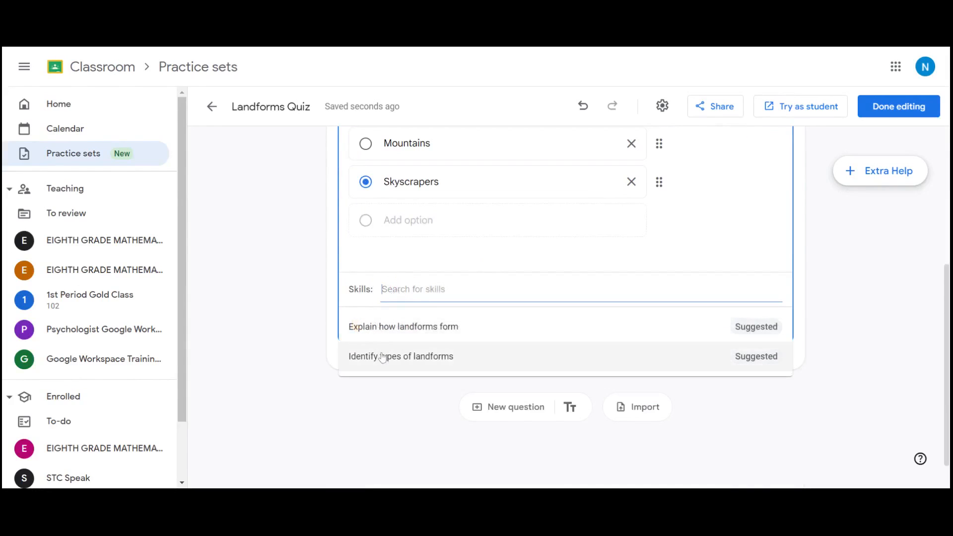
click(390, 367)
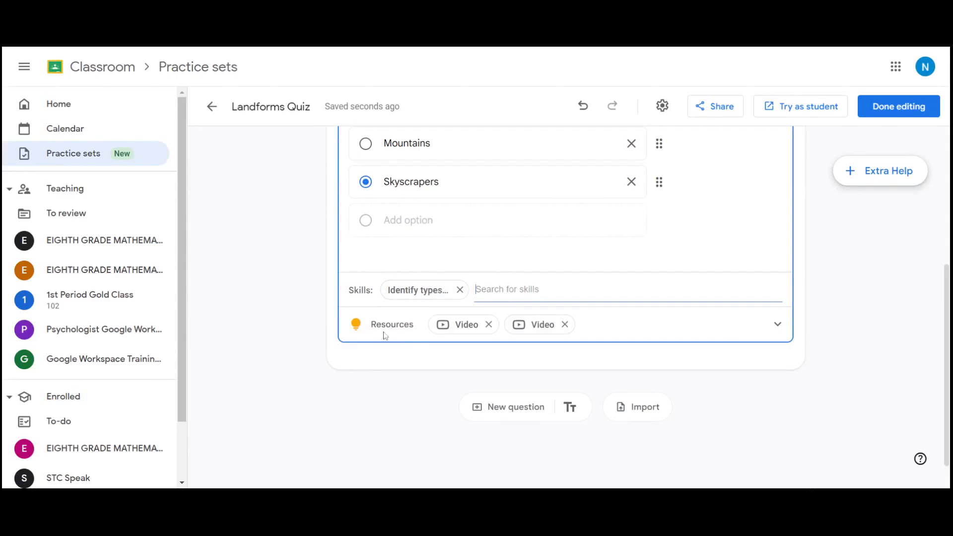
Expand the question's resources and add a hint reading "Natural Features"
click(453, 332)
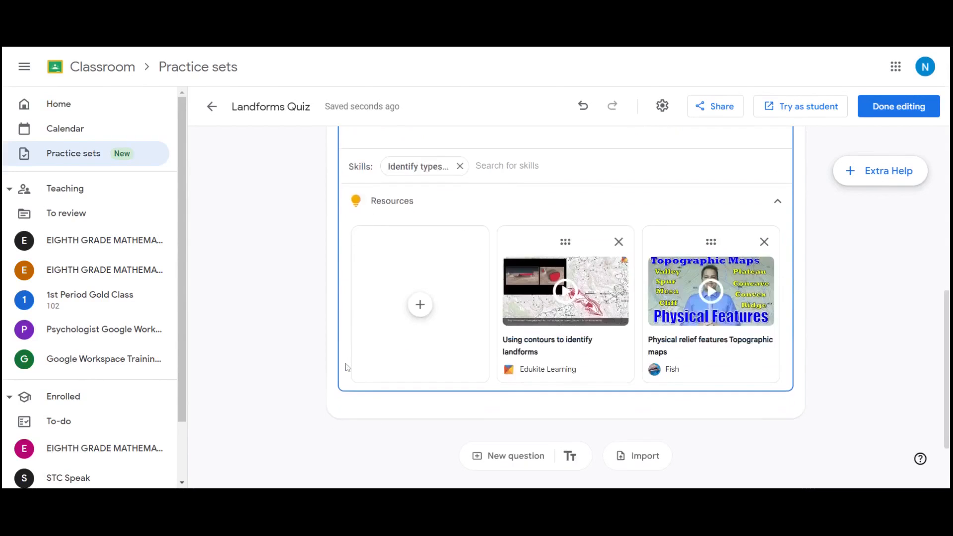
click(419, 304)
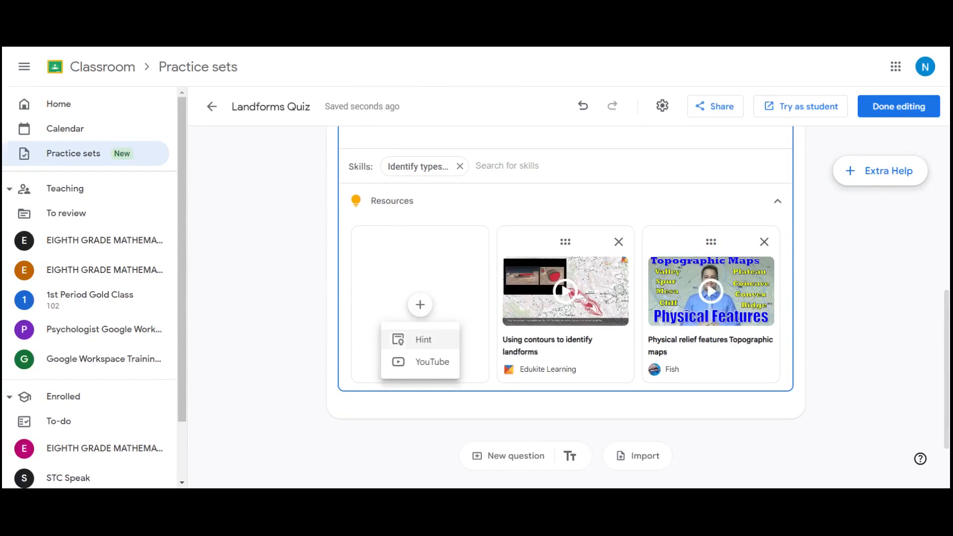
click(423, 339)
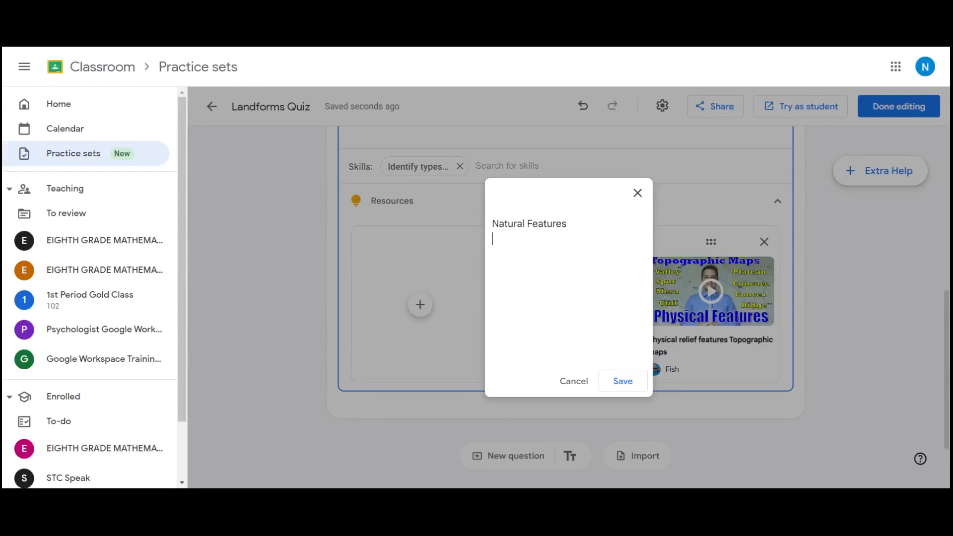
click(621, 383)
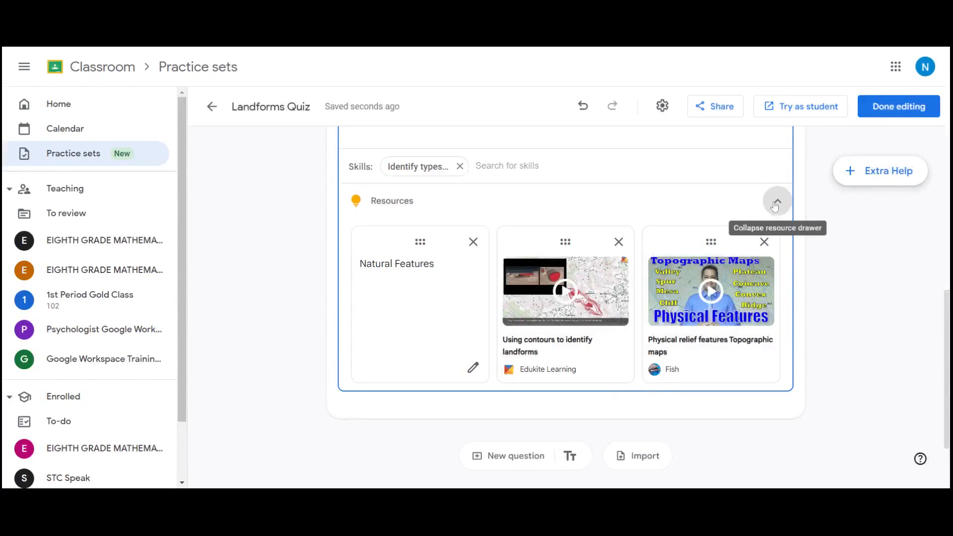
Try the Landforms Quiz as a student, showing the question's hint and opening the work area
click(809, 107)
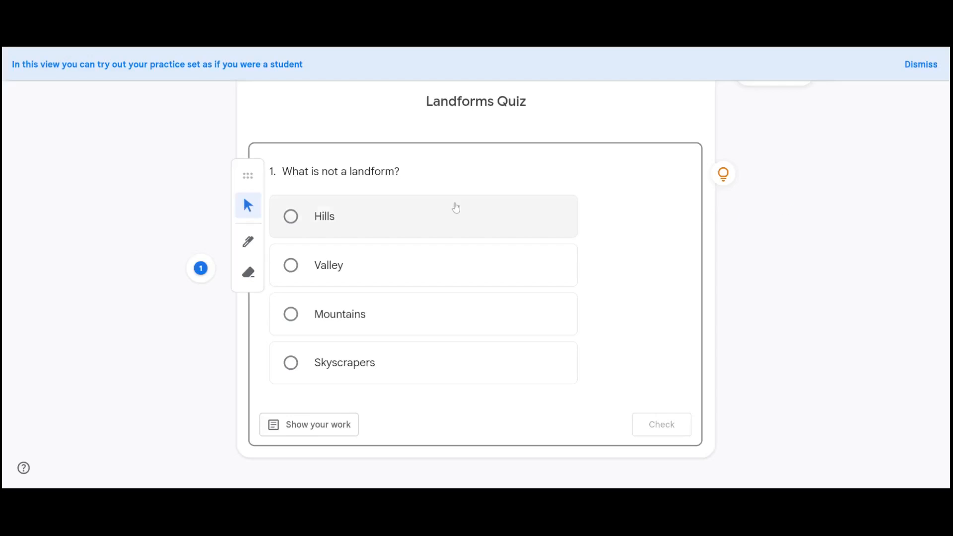
click(724, 175)
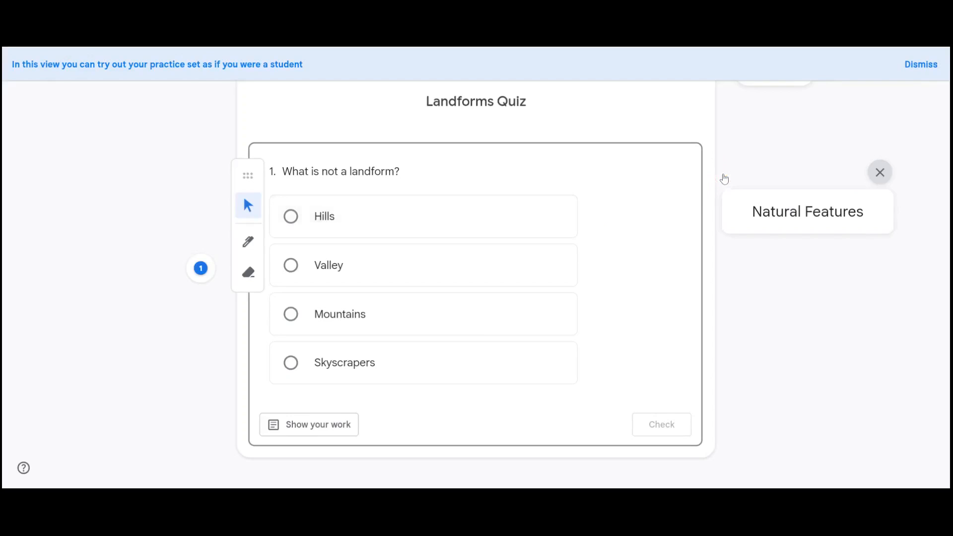
click(304, 425)
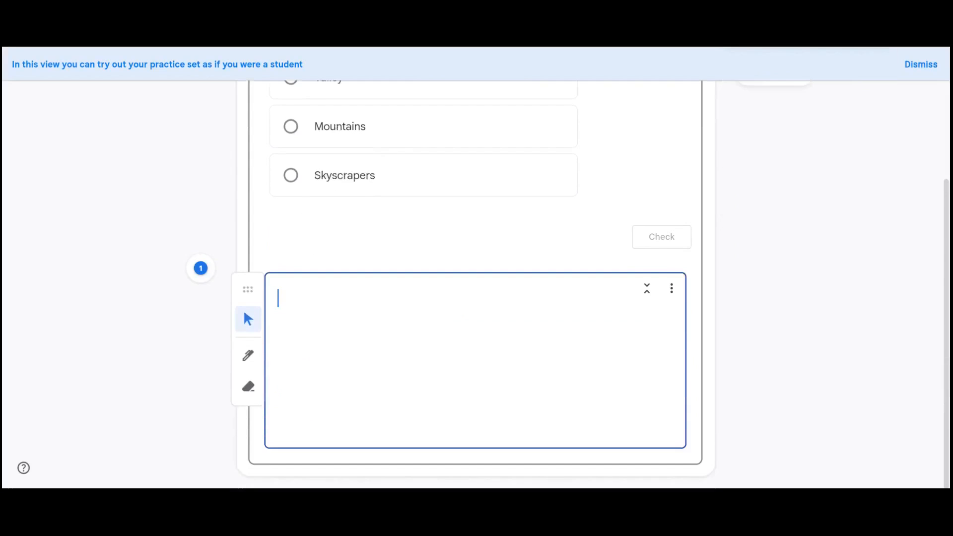
Answer the landform question with Hills in the student view and check the answer
scroll(619, 312, up, 3)
click(336, 177)
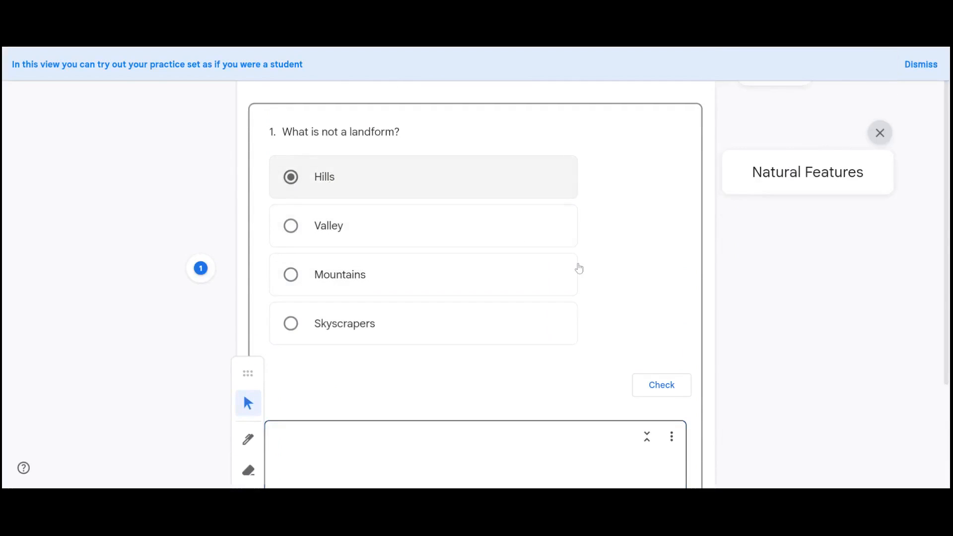
click(656, 385)
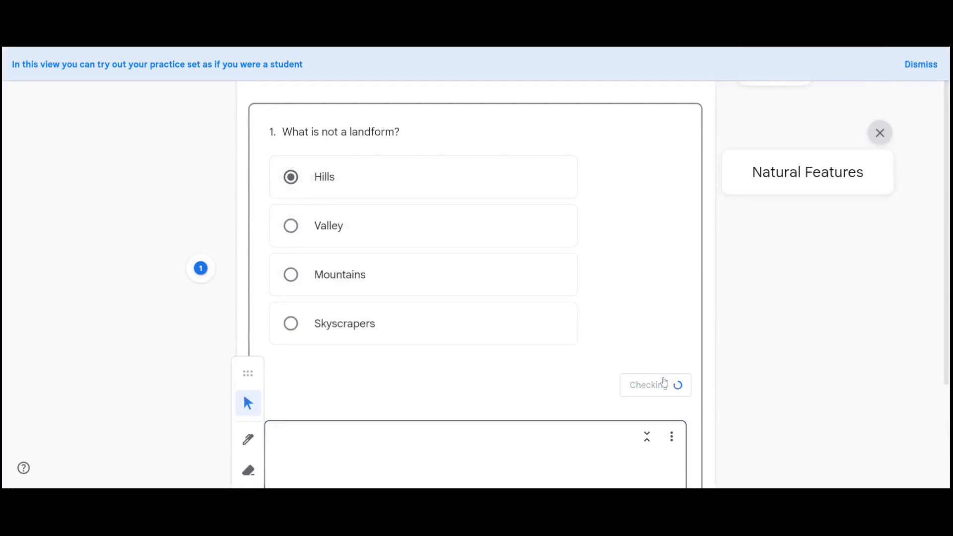
Change the landform question's answer to Skyscrapers in the student view and check it again
click(402, 323)
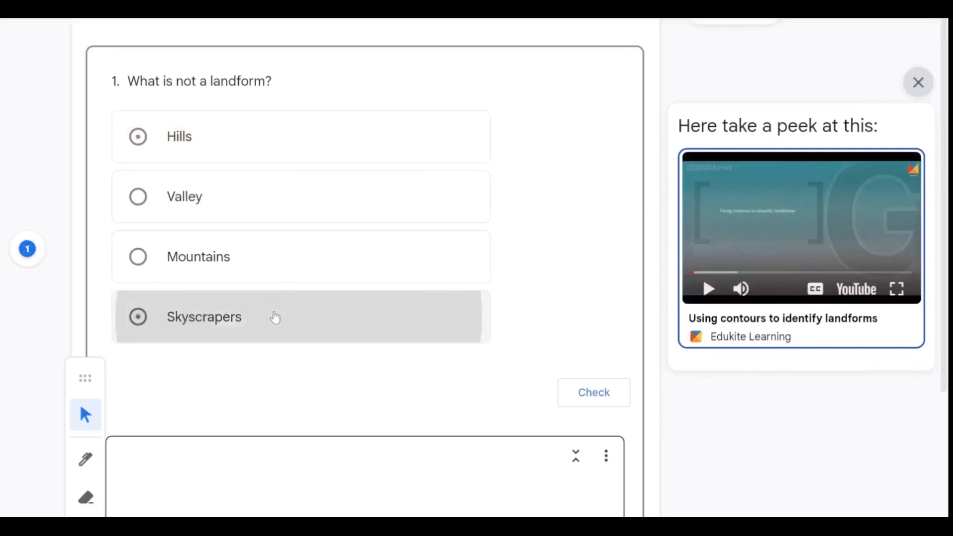
click(613, 397)
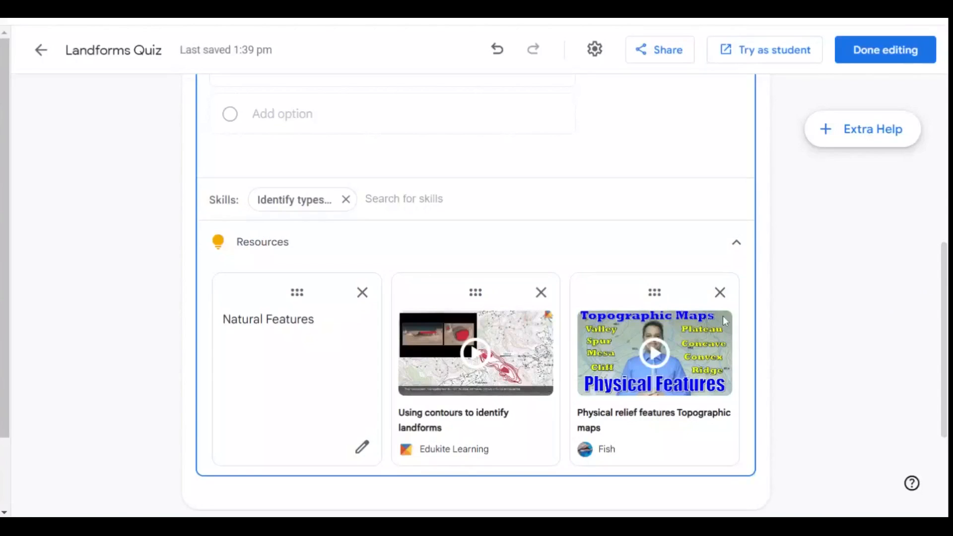
Remove both suggested videos from the landform question's resources and look through the practice set's Extra Help resources
click(542, 293)
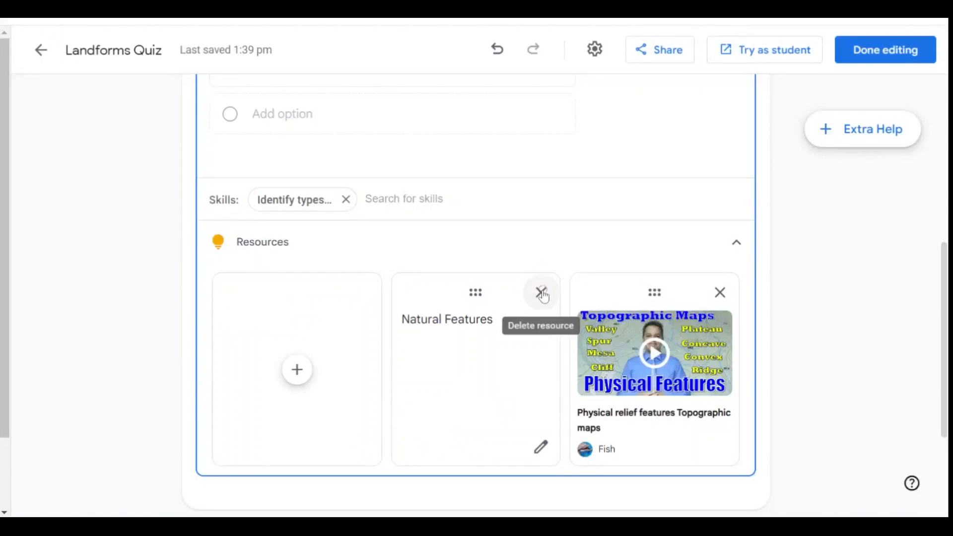
click(712, 296)
click(846, 137)
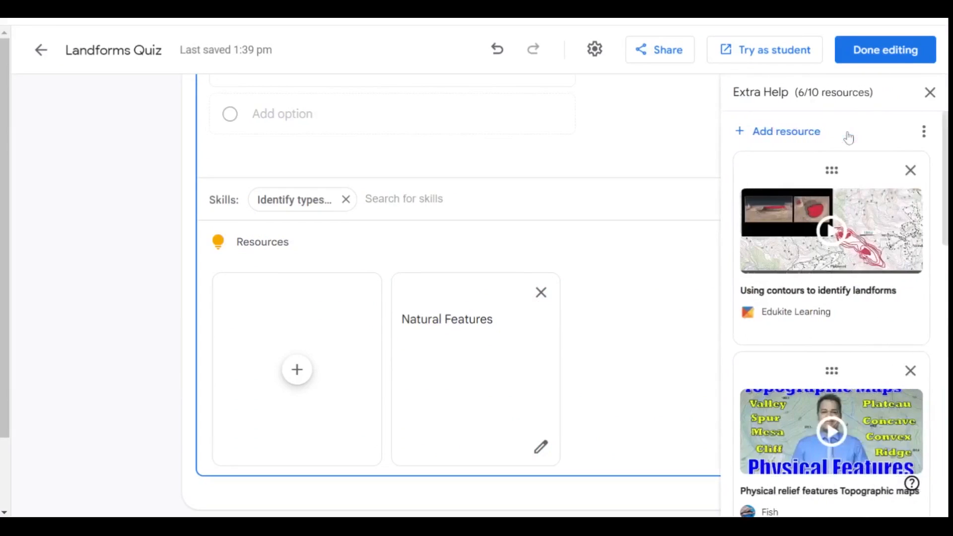
scroll(861, 315, down, 8)
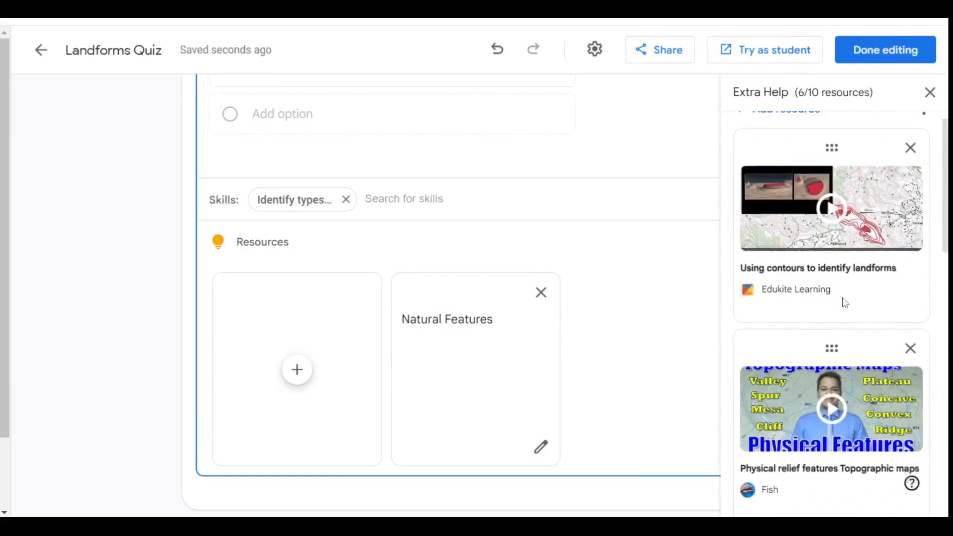
scroll(858, 310, down, 8)
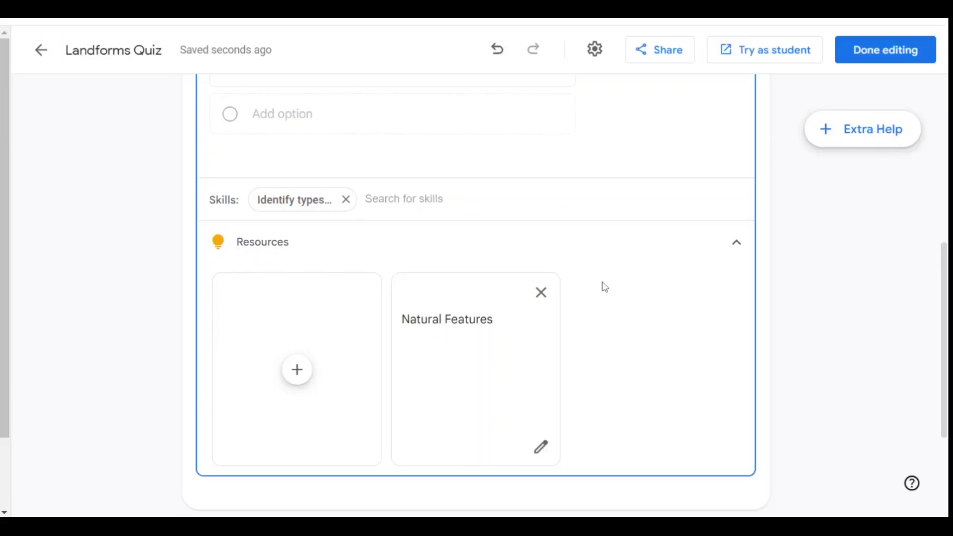
click(298, 379)
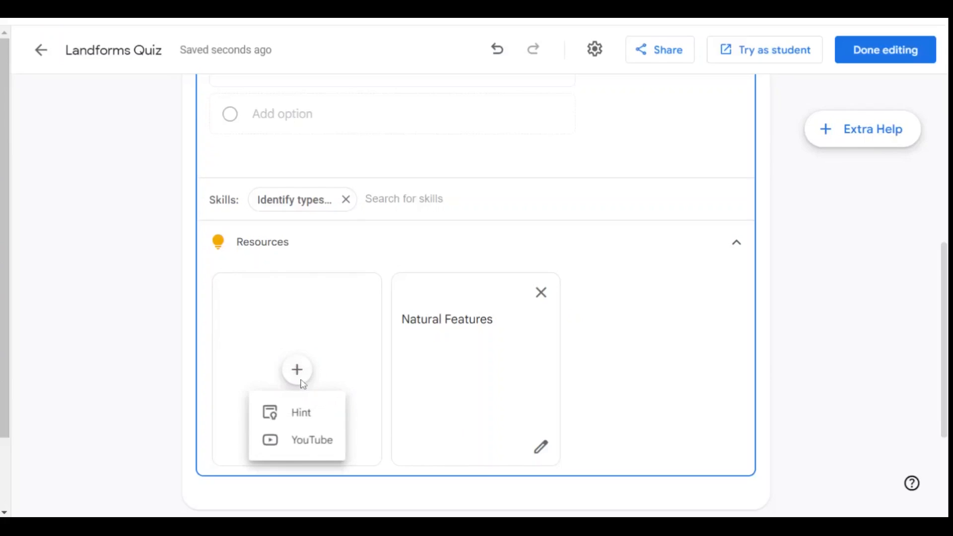
click(300, 444)
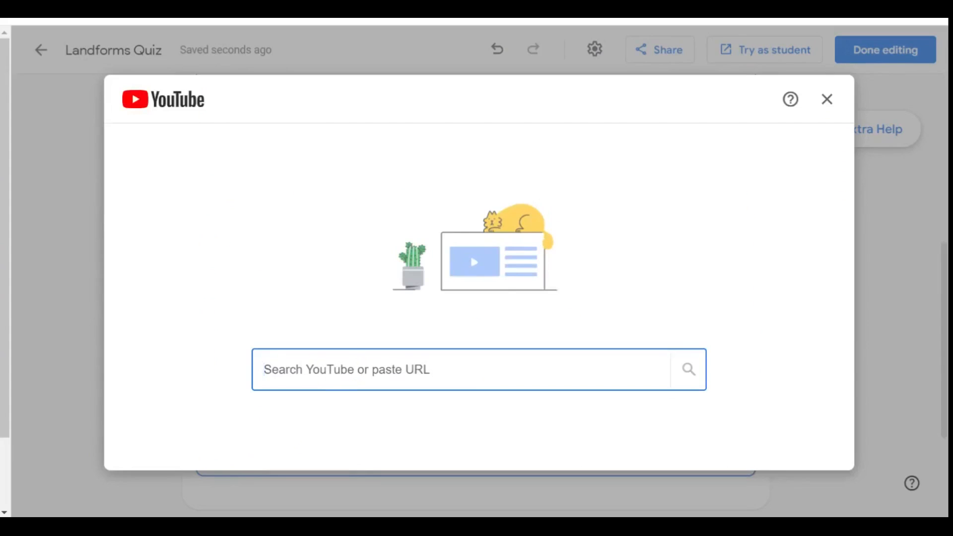
text(https://www.youtube.com/watch?v=BsqKTJtK_vw)
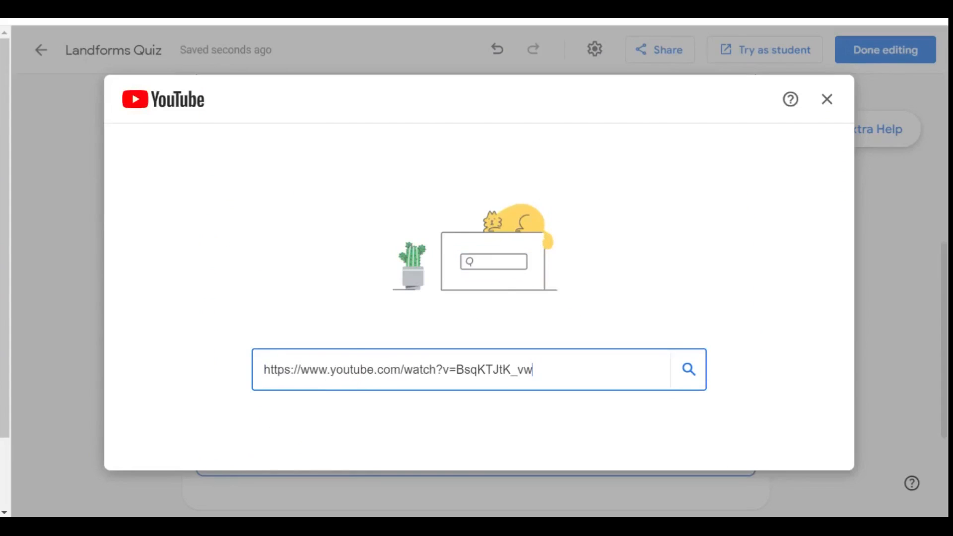
key(Return)
click(756, 434)
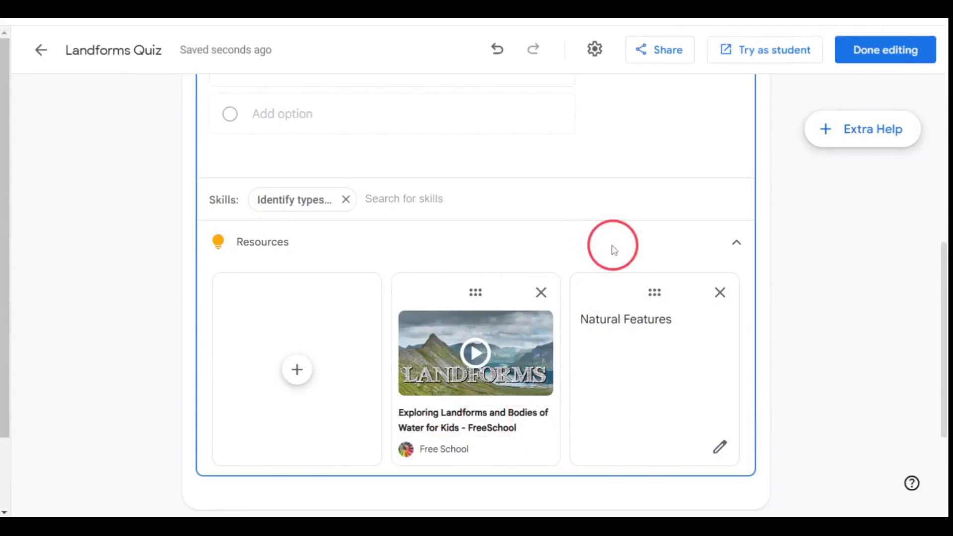
scroll(613, 249, down, 2)
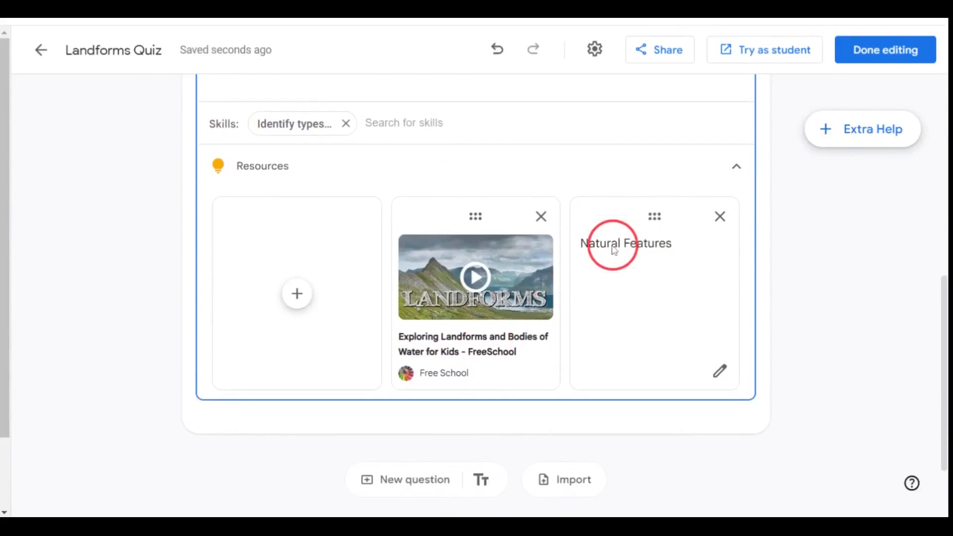
scroll(614, 250, up, 5)
scroll(614, 251, down, 5)
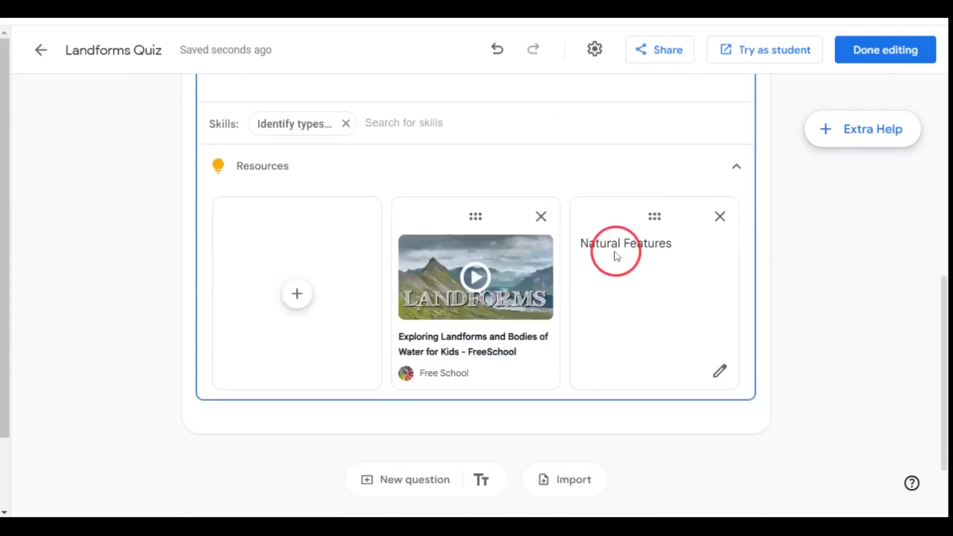
click(737, 168)
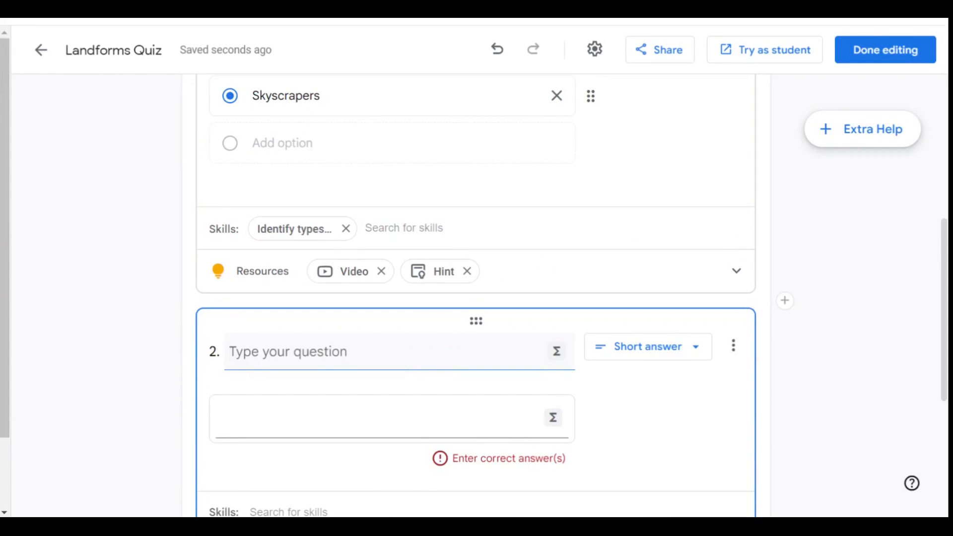
Write short-answer question 2 as "How many Continents are there?" and accept "seven" and "7" as correct answers
text(How )
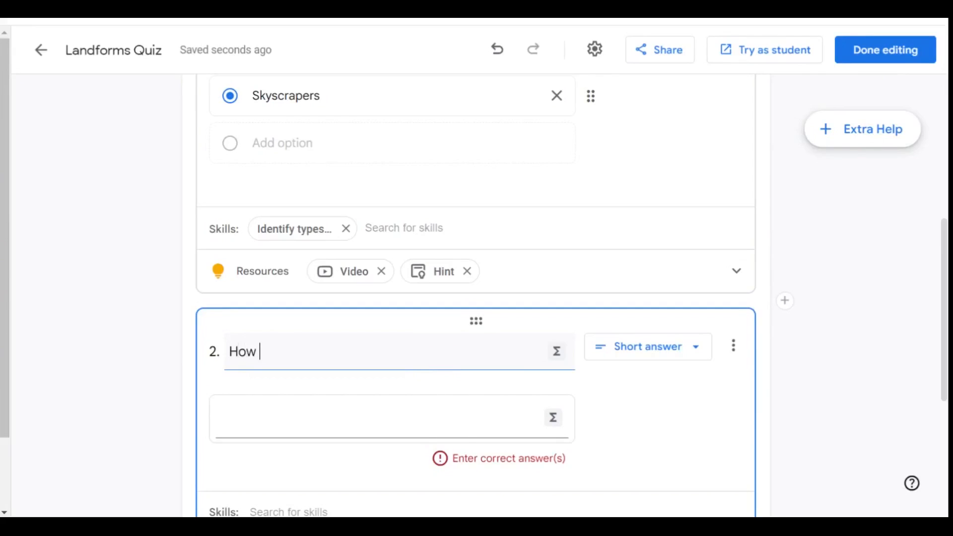
text(many Continents are there?)
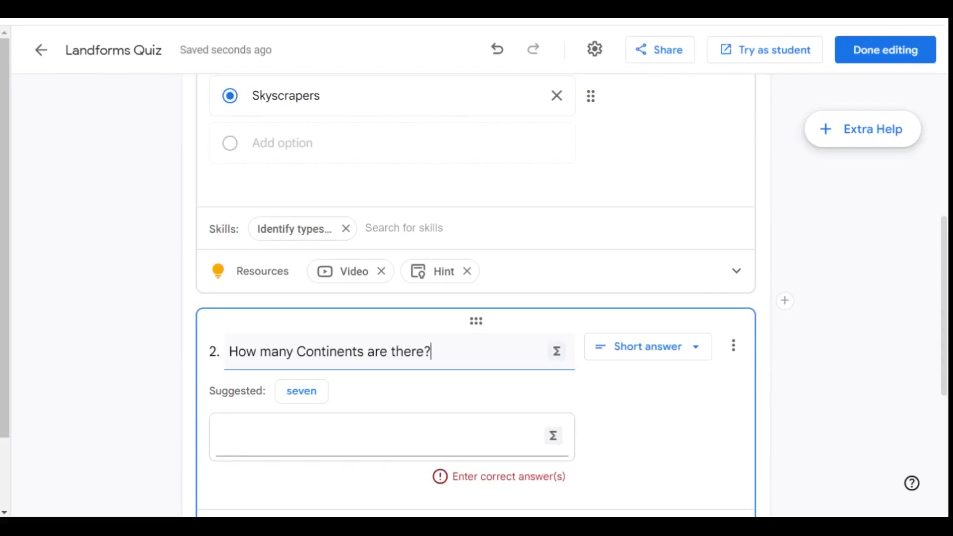
click(307, 395)
scroll(888, 415, down, 2)
click(595, 48)
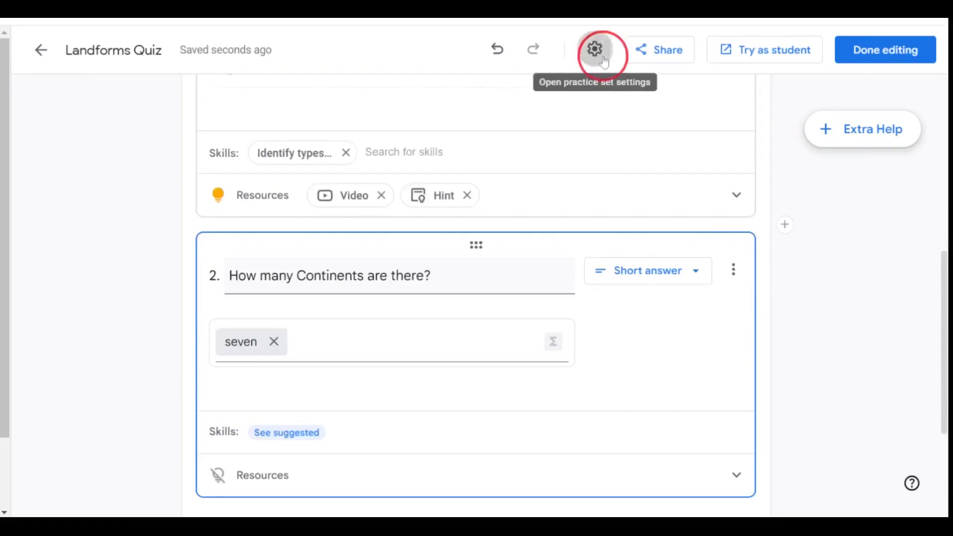
click(296, 246)
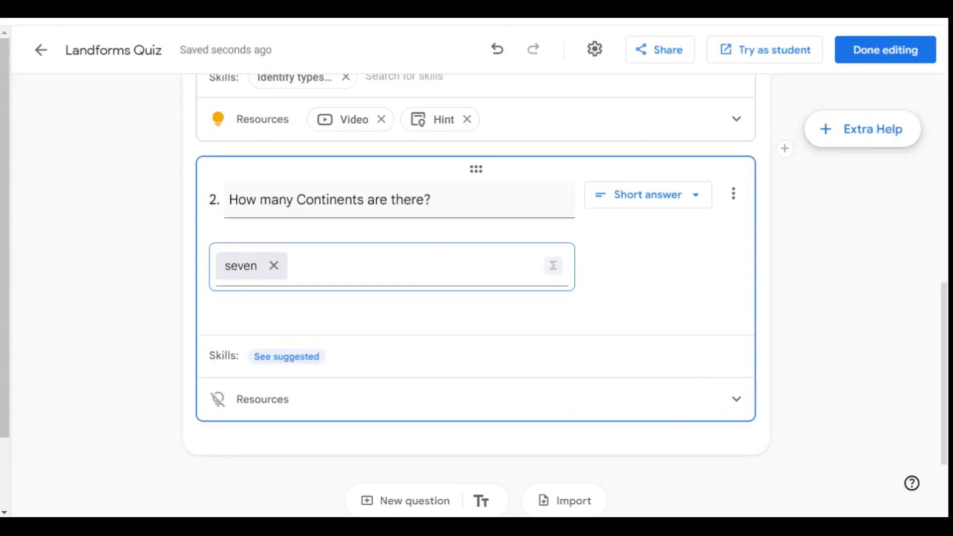
click(597, 293)
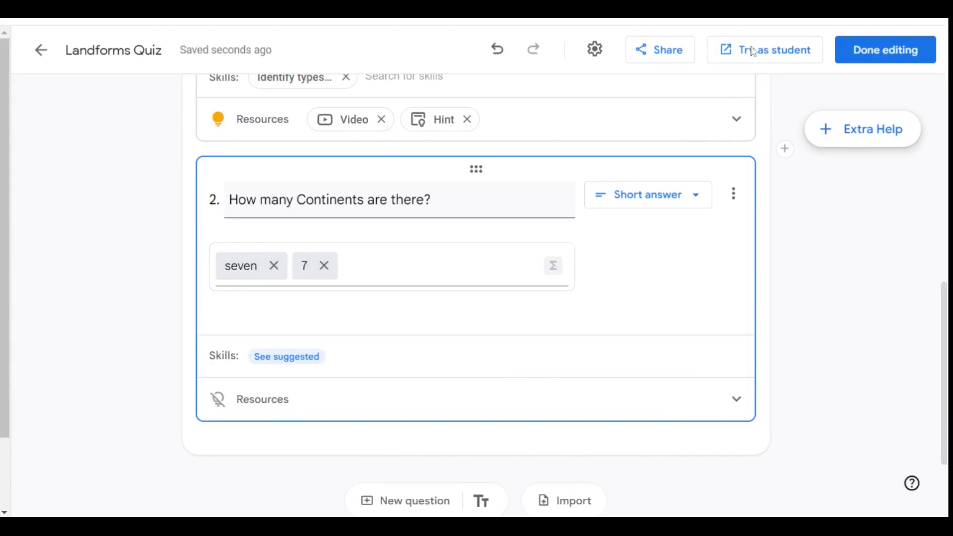
Start importing questions into the practice set from the Landforms-Worksheet PDF in Drive
scroll(667, 428, down, 2)
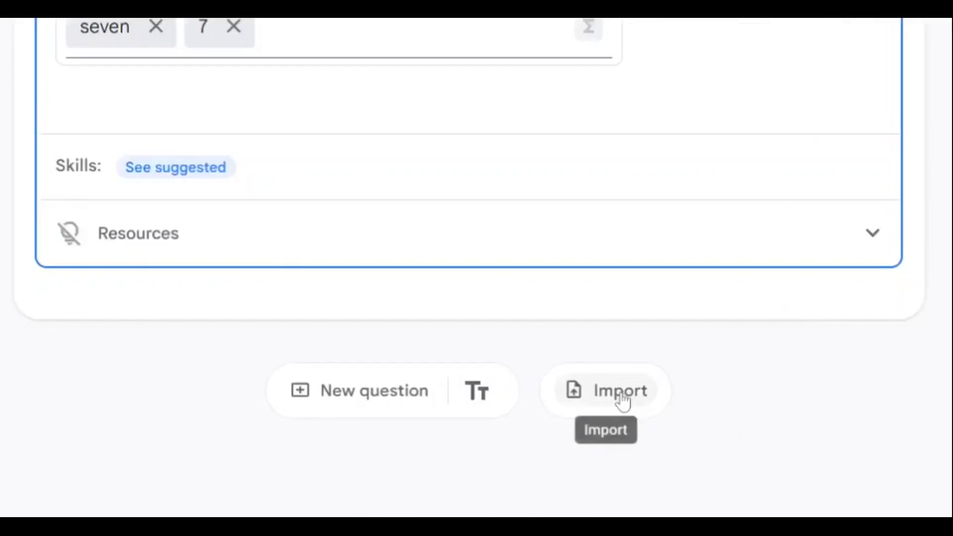
click(751, 304)
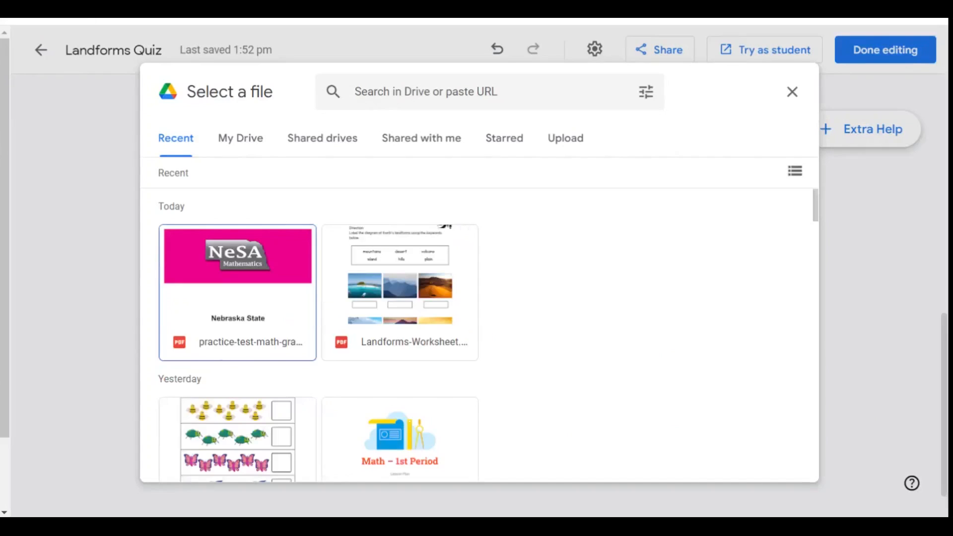
double_click(395, 288)
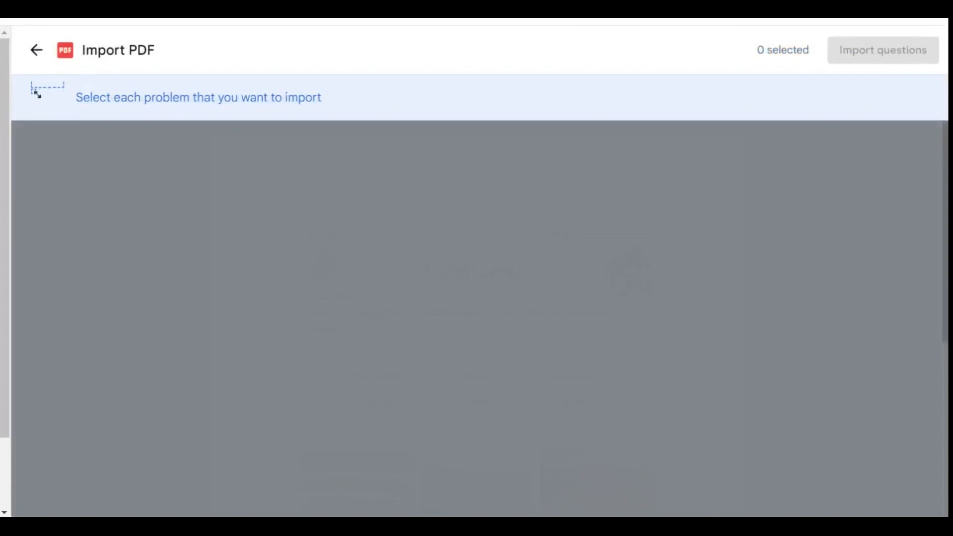
Mark the island, mountains and desert pictures with their answer boxes as three separate problems and import them as questions
scroll(441, 272, down, 2)
scroll(447, 276, down, 2)
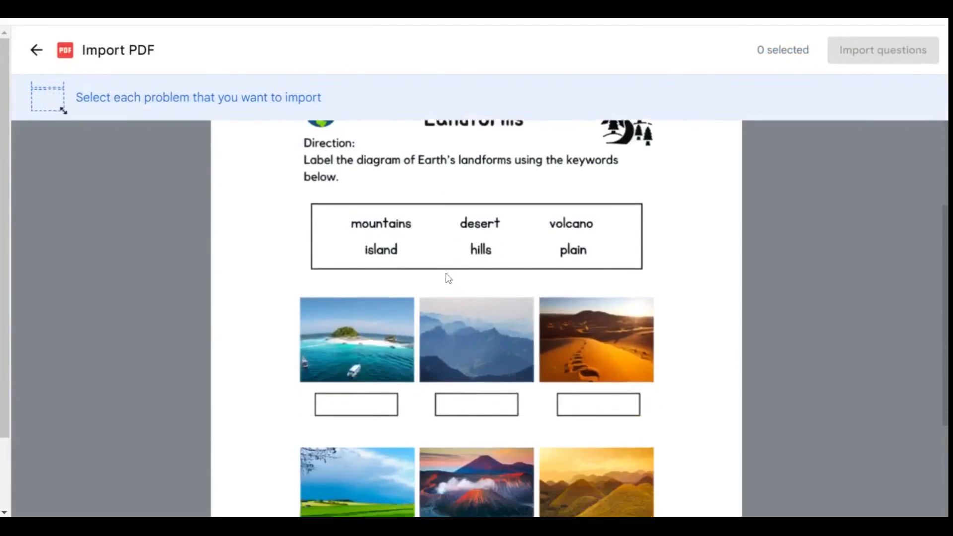
scroll(328, 268, down, 2)
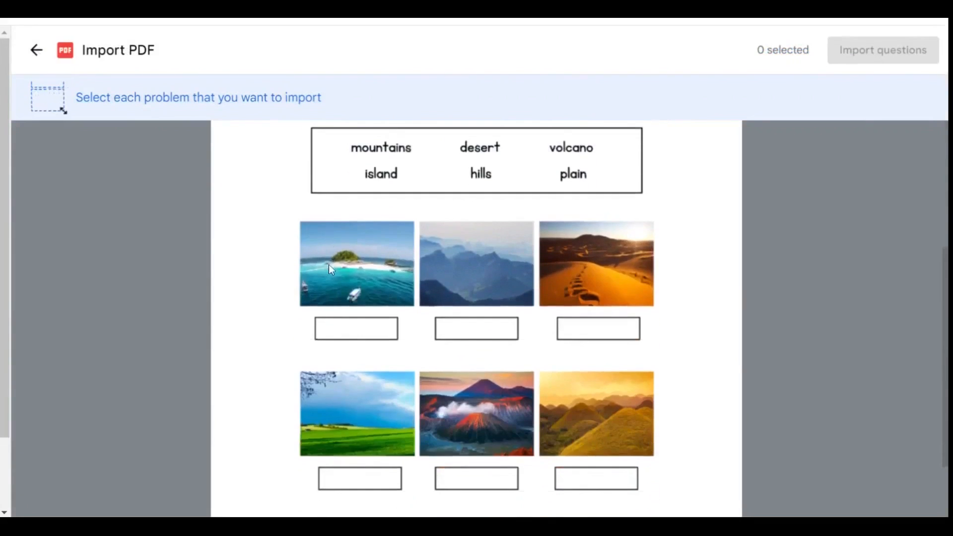
drag(291, 199, 419, 350)
drag(536, 198, 419, 350)
drag(664, 195, 544, 358)
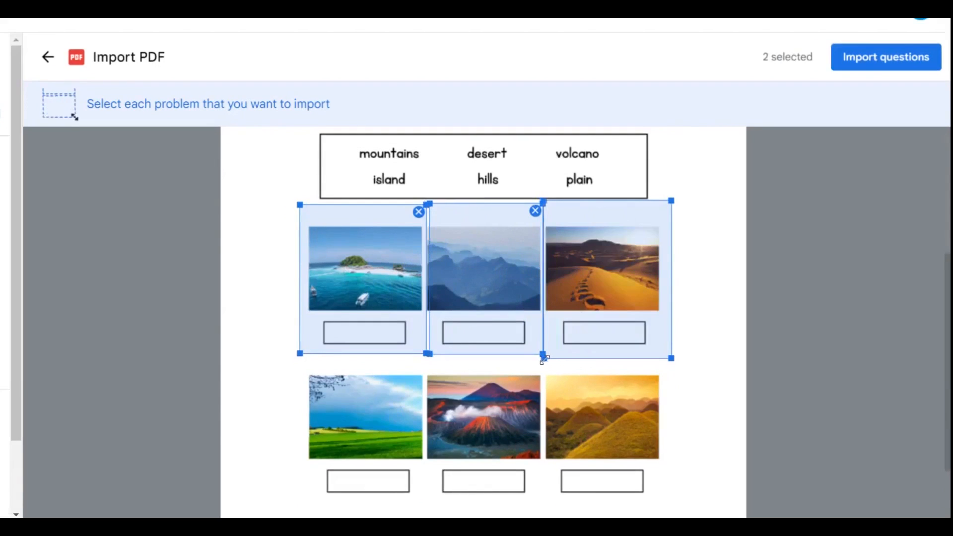
scroll(291, 415, down, 2)
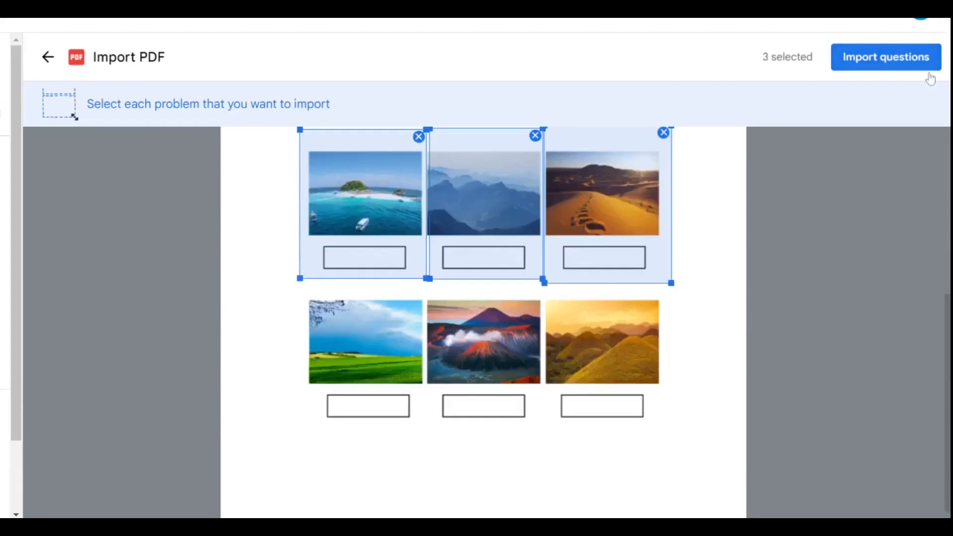
click(881, 64)
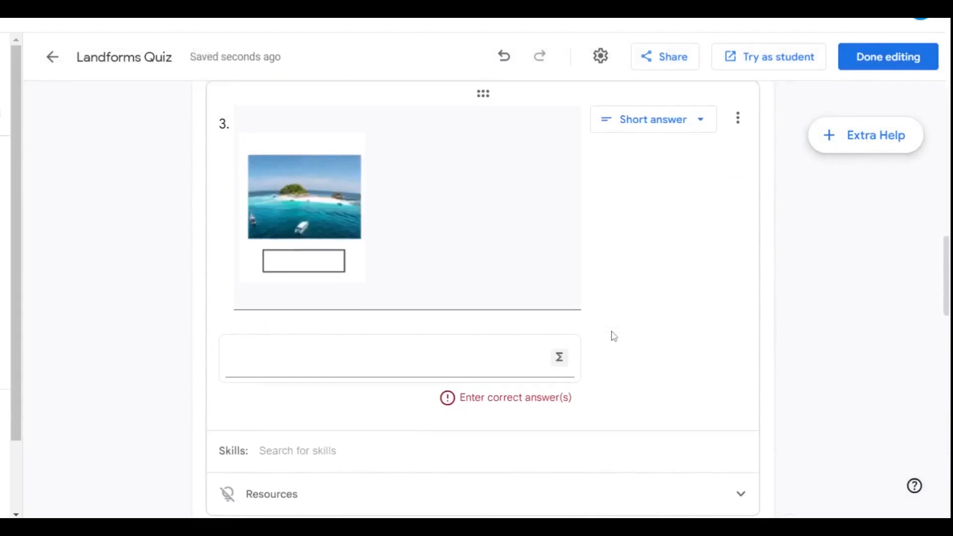
Add the prompt "Identify the landform" above the pictures in questions 3, 4 and 5
text(Identify the )
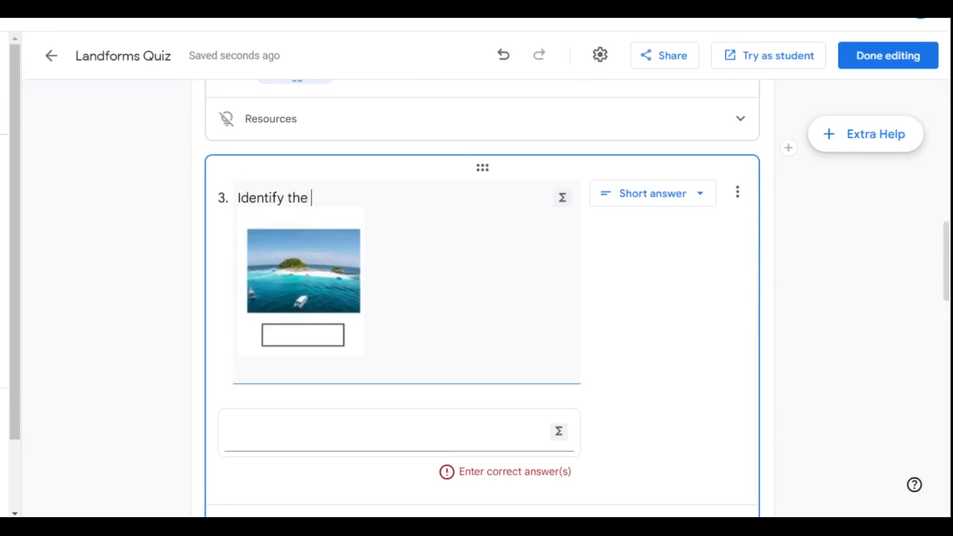
text(l)
text(andform)
drag(366, 197, 237, 201)
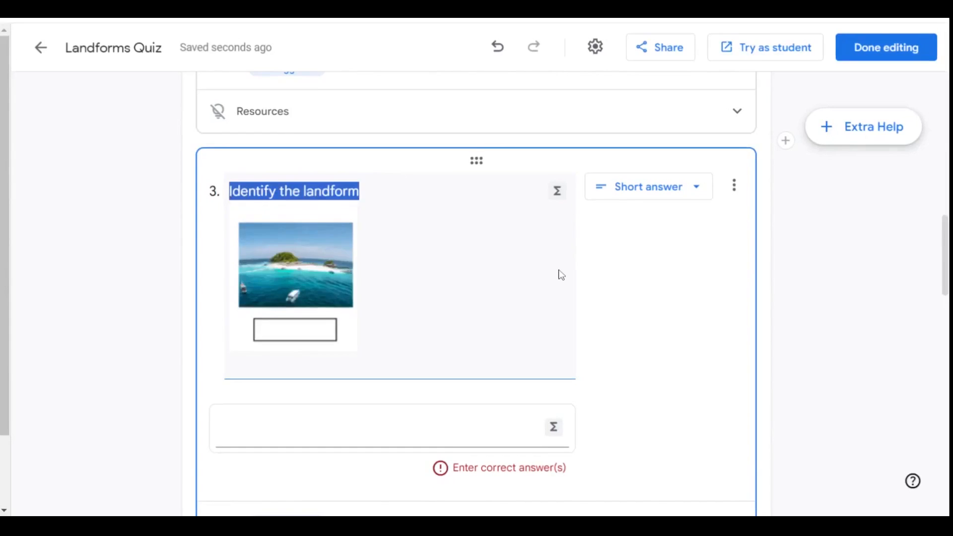
scroll(580, 311, down, 5)
click(308, 336)
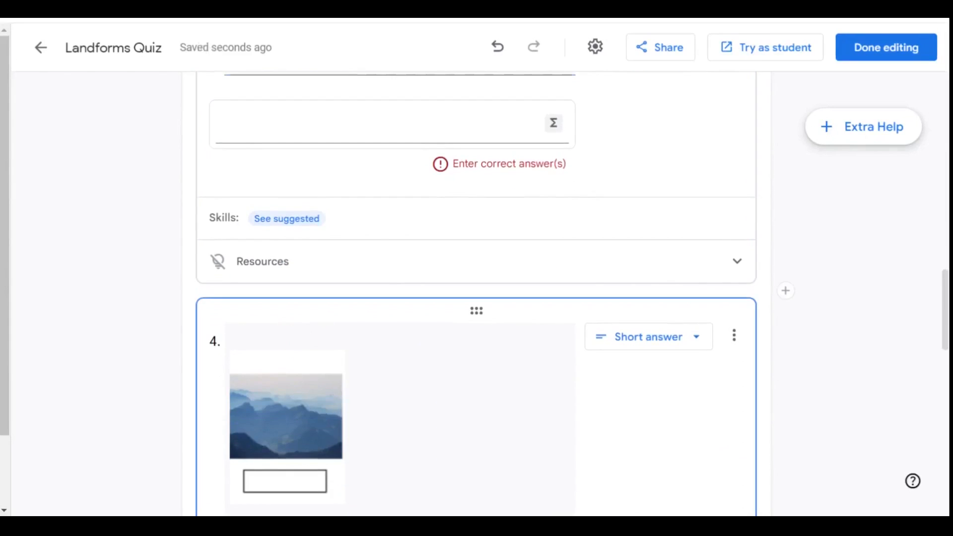
click(258, 336)
text(Identify the landform)
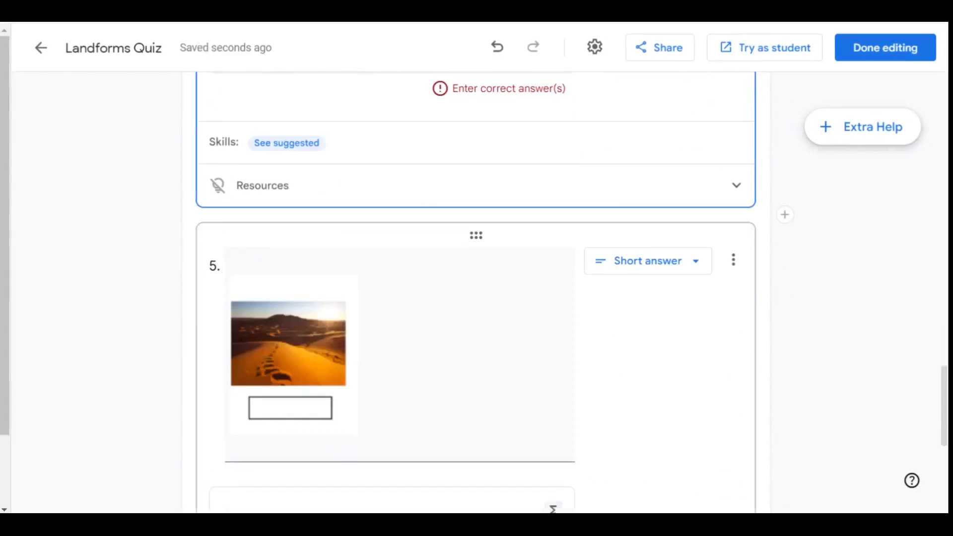
click(230, 266)
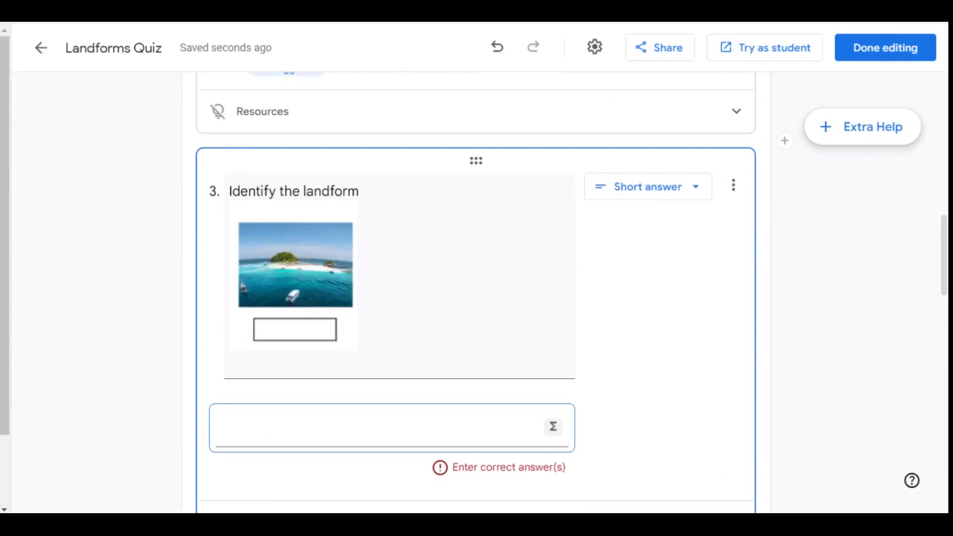
Enter the correct answers for the picture questions: the island for question 3, Mountain for question 4 and Desert for question 5
text(Is)
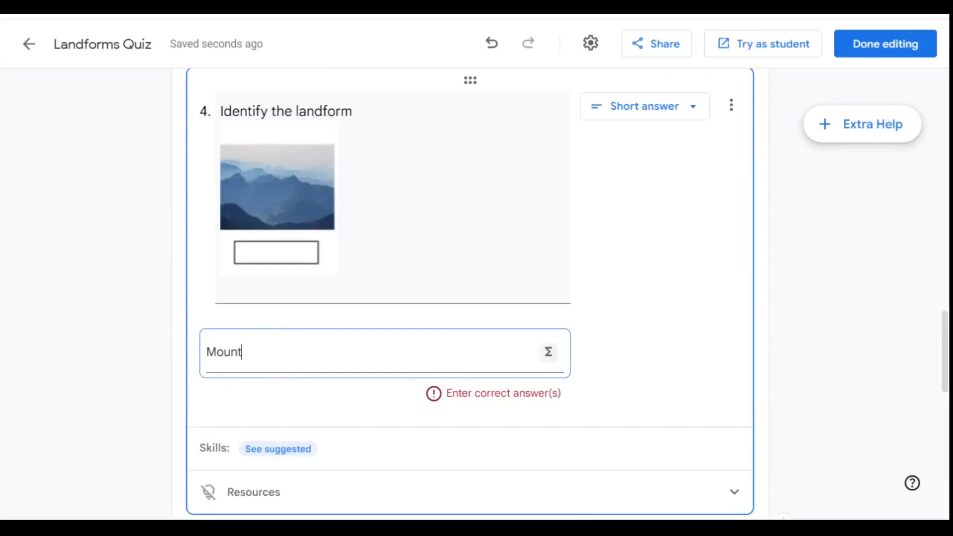
text(Mountain)
scroll(610, 372, down, 7)
click(377, 436)
text(Desert)
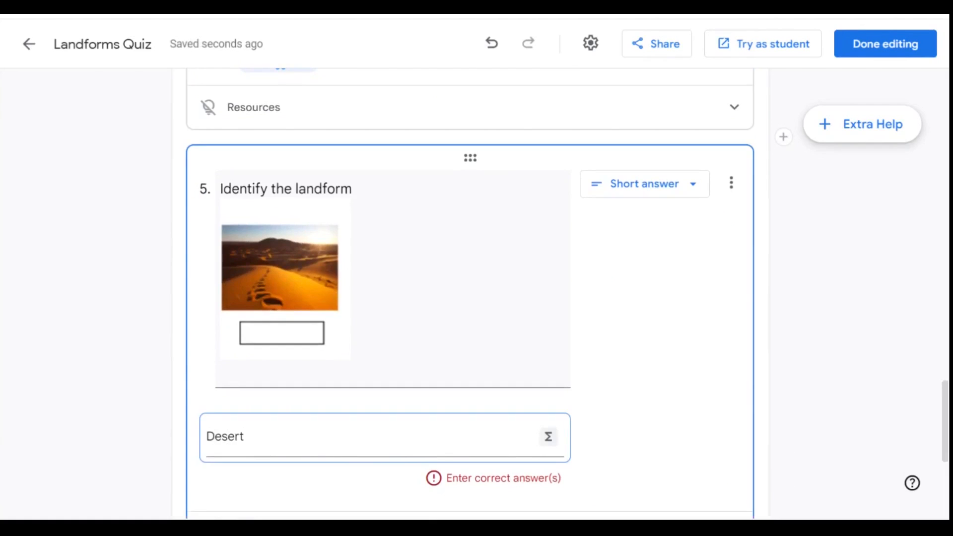
Review the Landforms Quiz back to its first question and finish editing the practice set
scroll(684, 408, down, 3)
scroll(672, 354, up, 20)
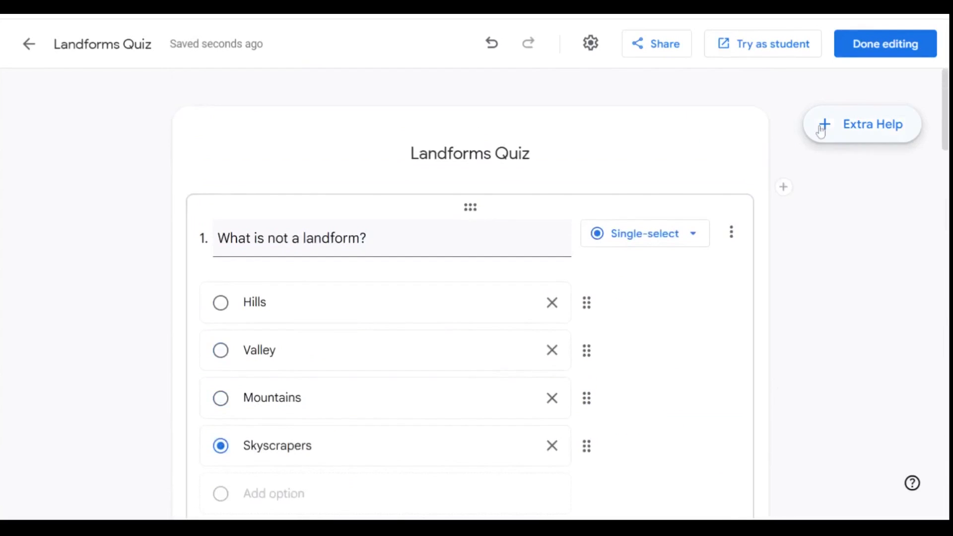
click(880, 43)
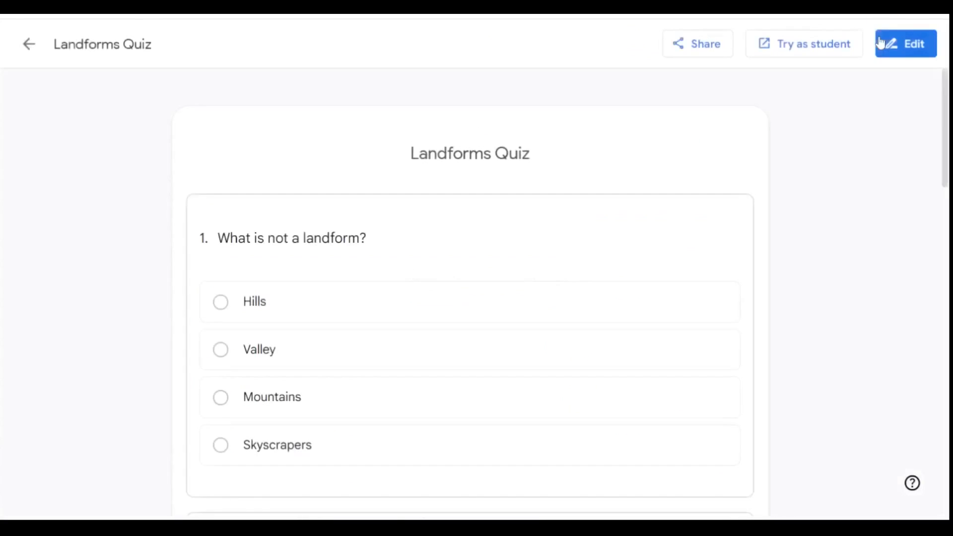
Look over the finished Landforms Quiz and leave the practice set
scroll(723, 193, down, 1)
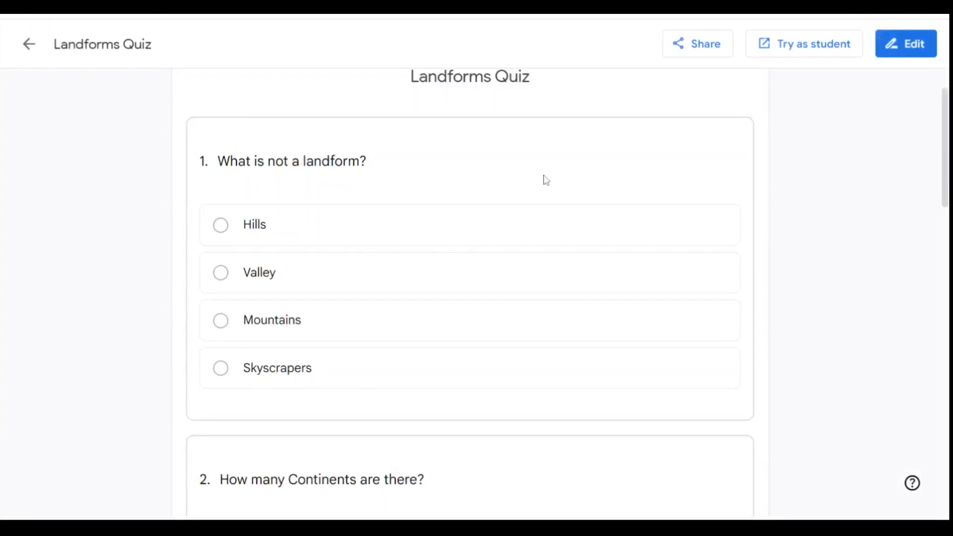
scroll(537, 187, up, 1)
click(29, 44)
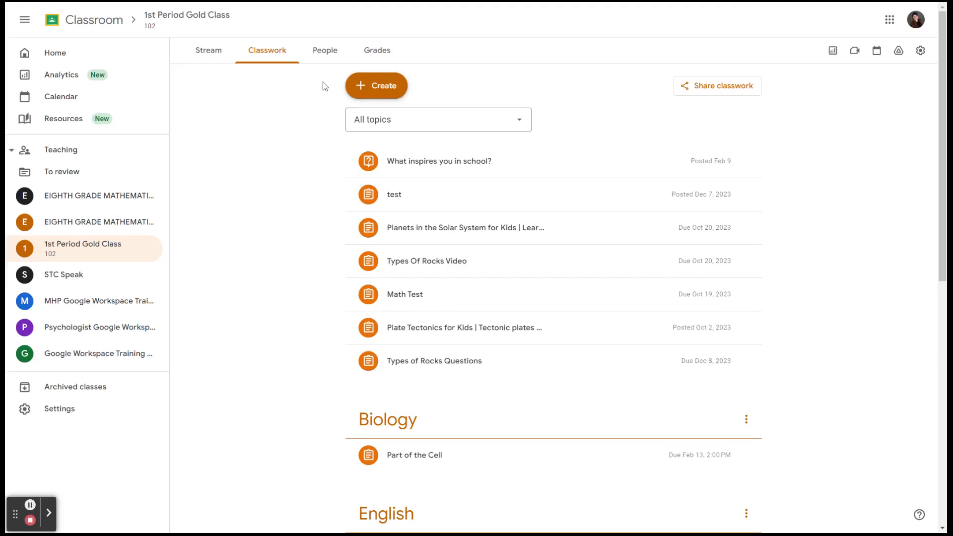
Create a quiz assignment in the 1st Period Gold Class and open its attached Blank Quiz form
click(370, 94)
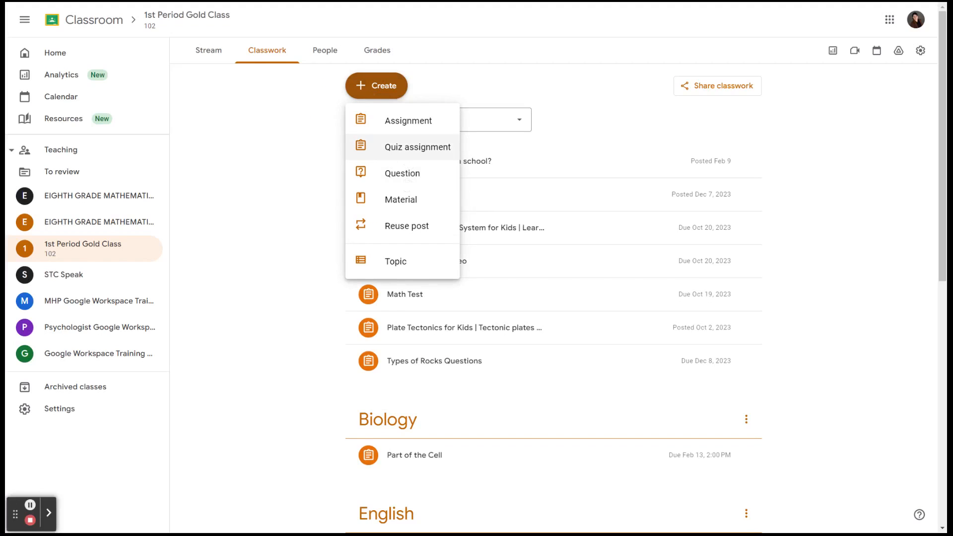
click(411, 157)
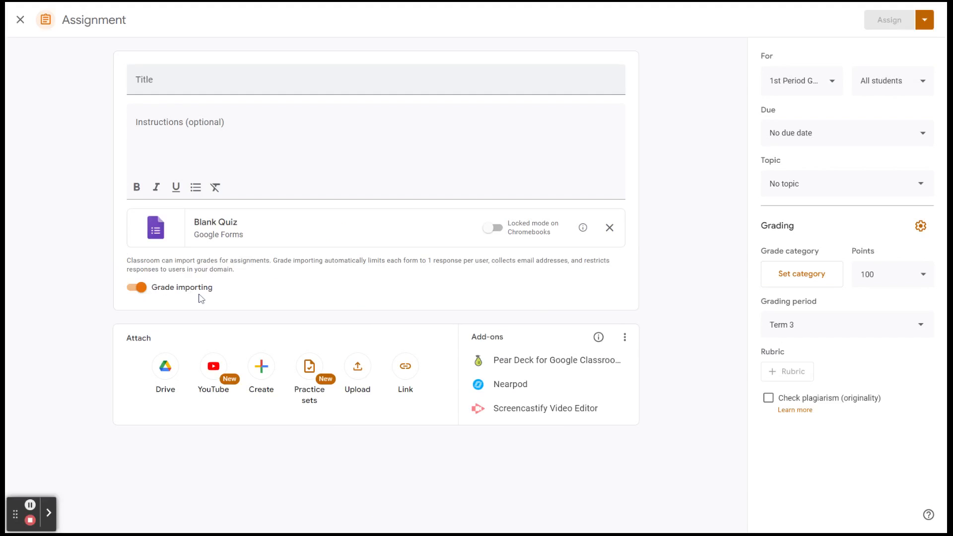
click(216, 222)
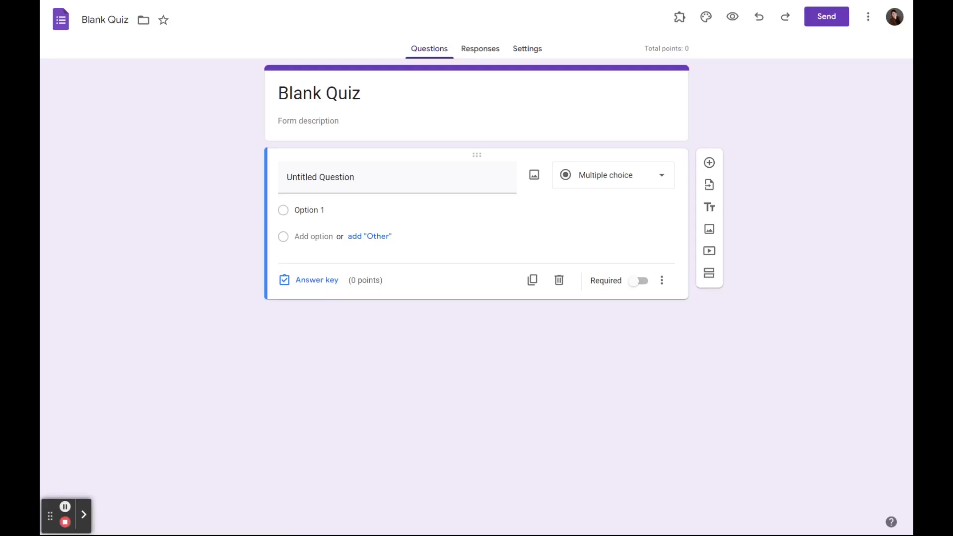
Set the bookshelf illustration from the Work and School themes as the quiz form's header image
click(705, 17)
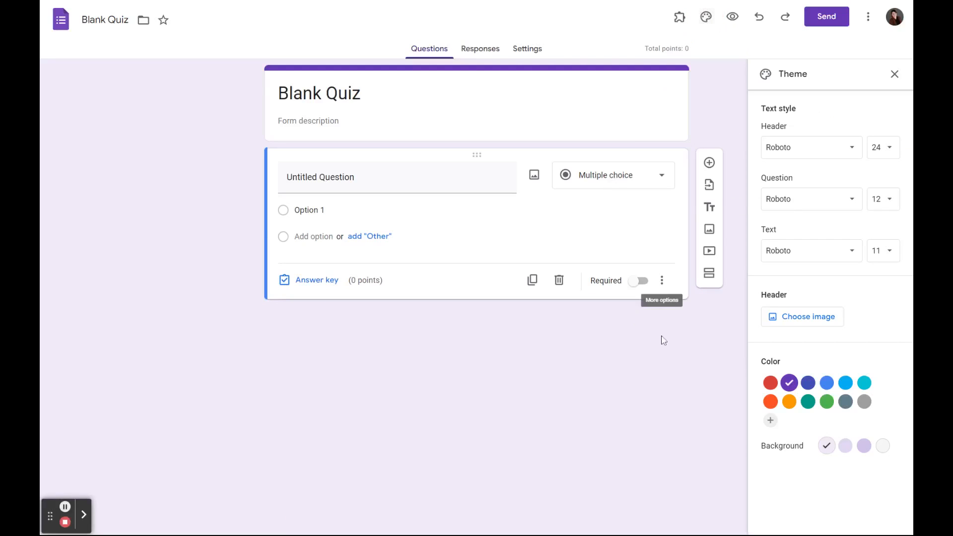
click(809, 319)
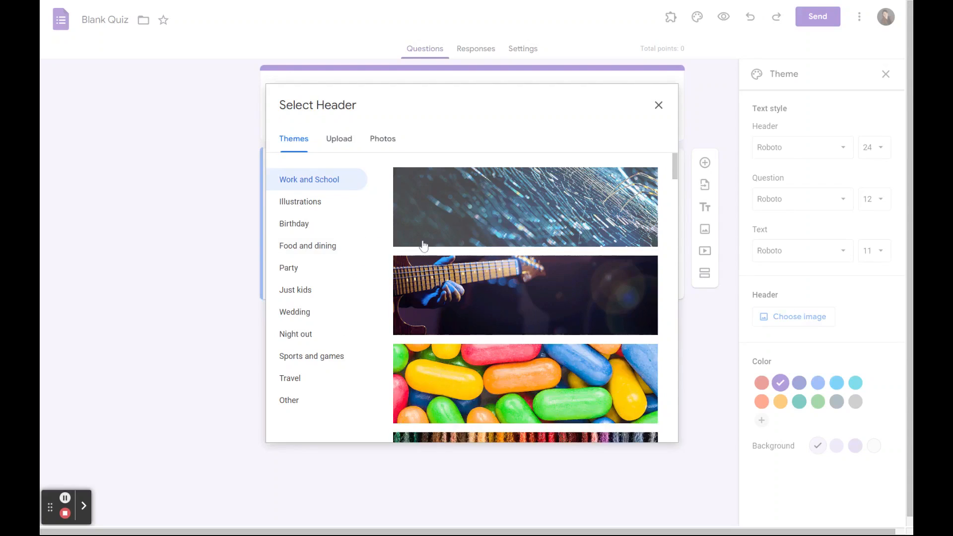
scroll(423, 245, down, 10)
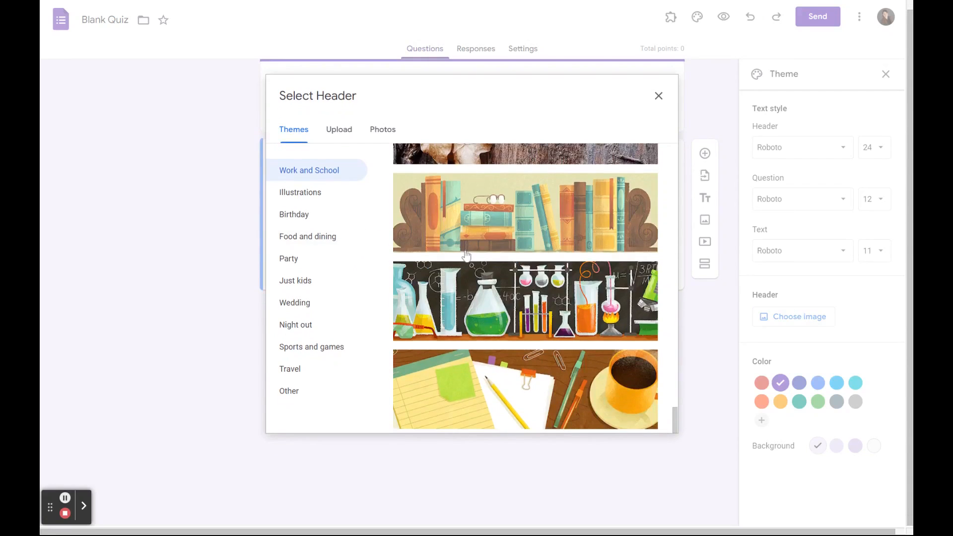
click(465, 252)
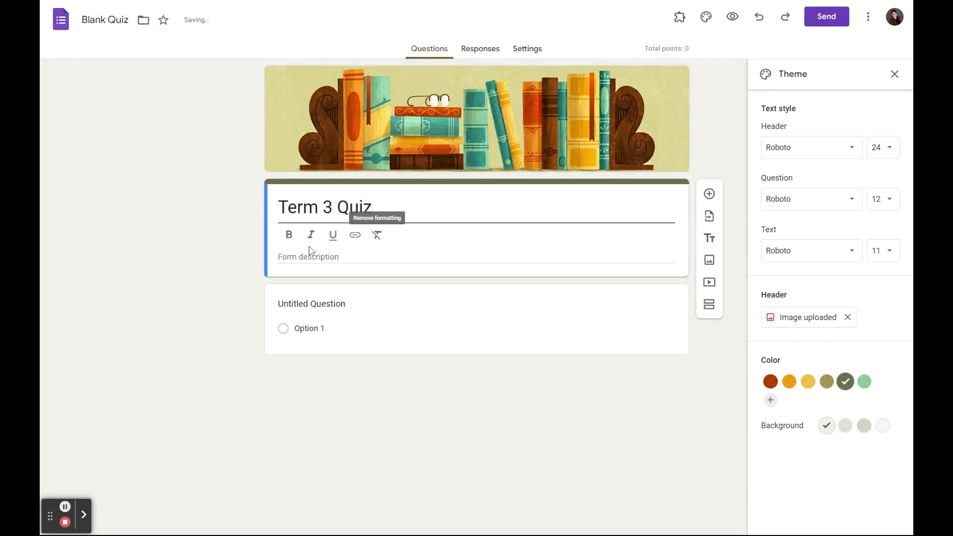
Rename the quiz form's file from its default name as "Term 3 Quiz"
click(311, 256)
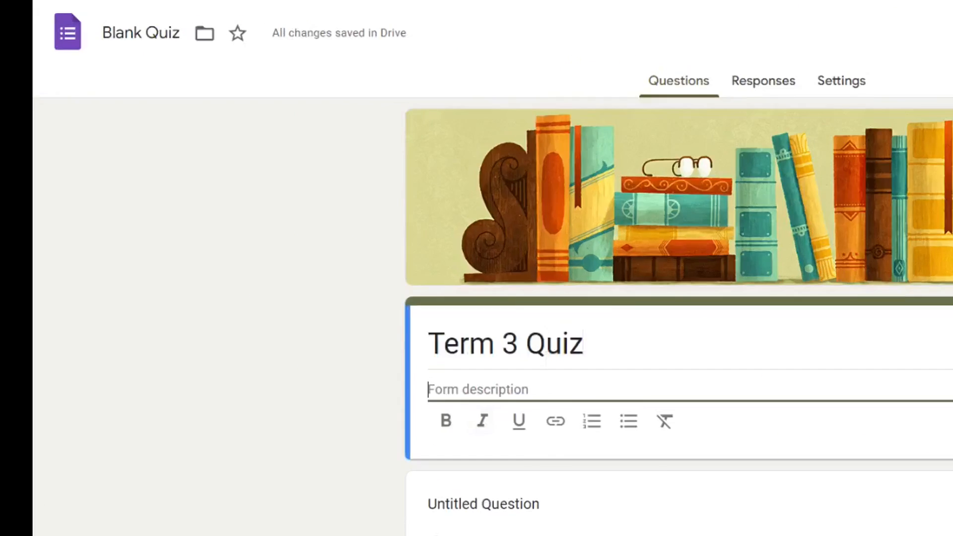
click(142, 32)
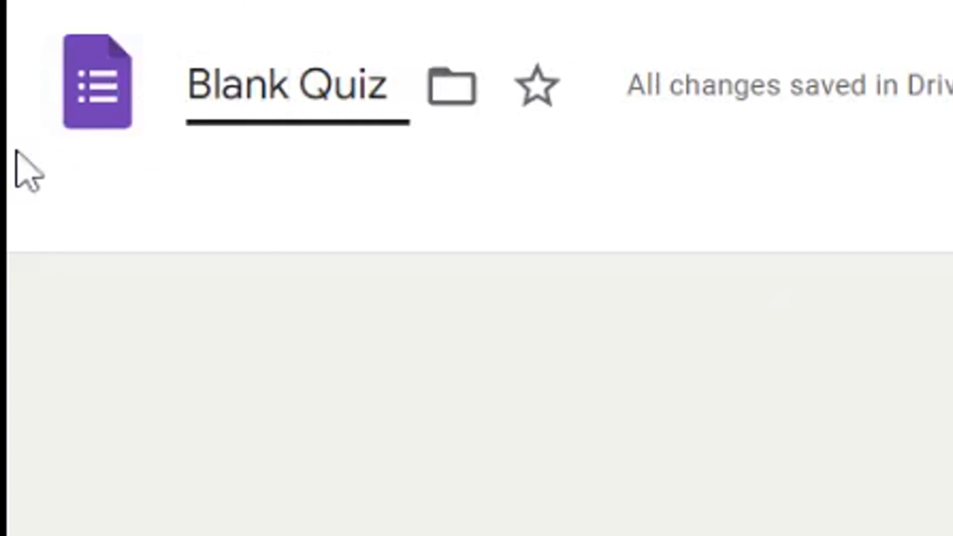
drag(387, 87, 188, 89)
text(Term 3 Quiz)
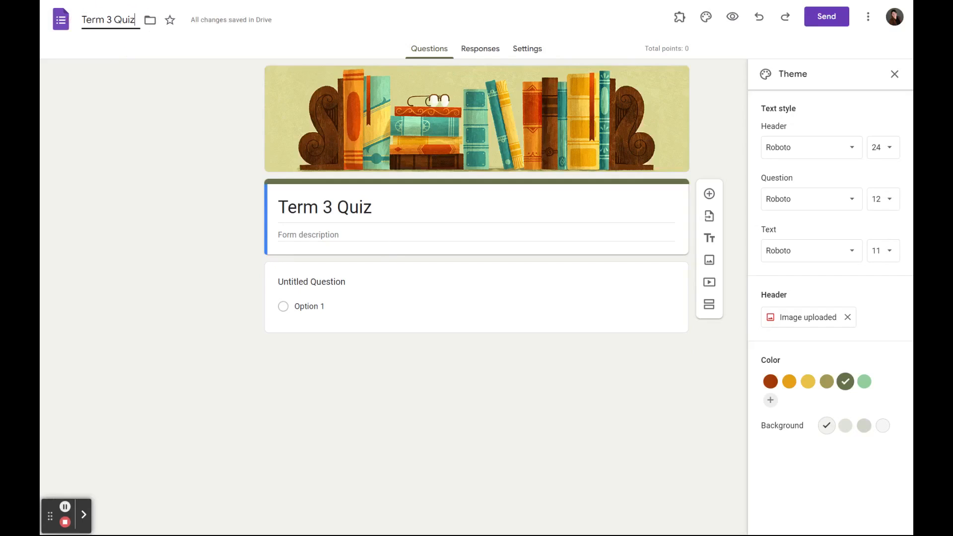
Enter the form description "Please answer all questions to the best of your ability."
click(382, 245)
text(Please answer all questions to the best of your ability.)
click(408, 393)
triple_click(382, 235)
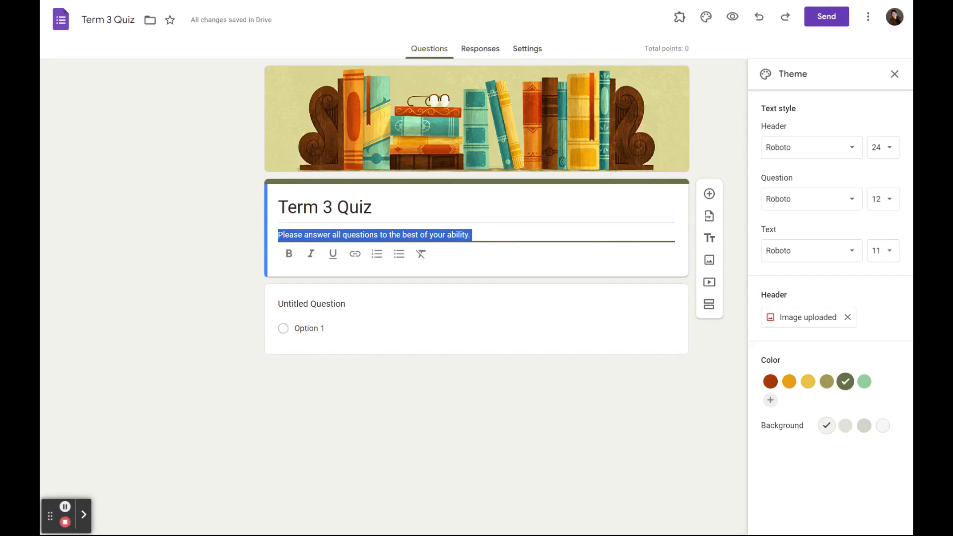
click(496, 238)
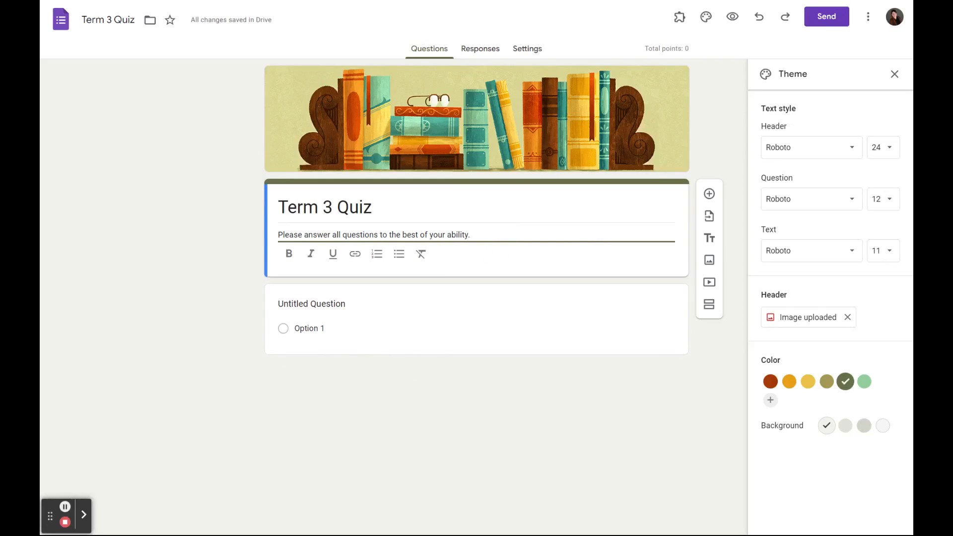
click(380, 315)
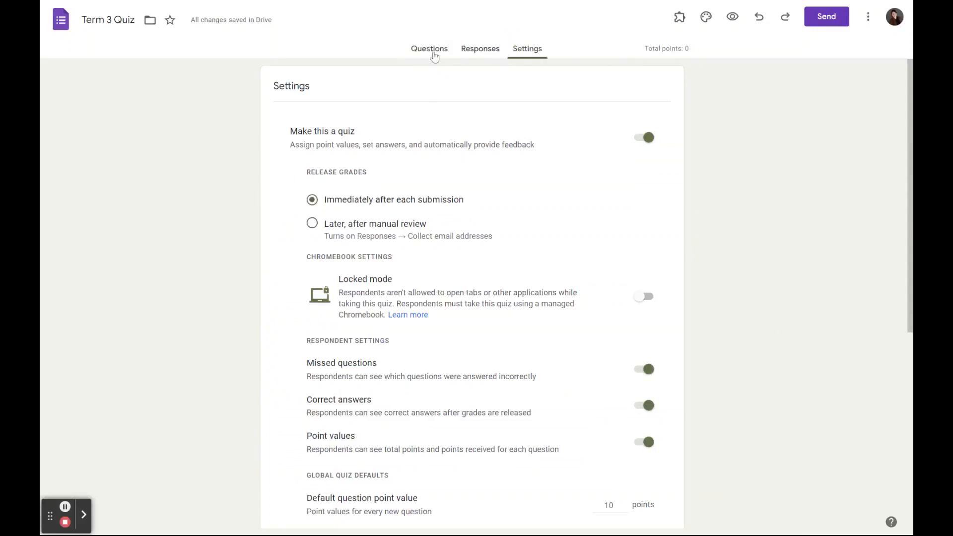
Examine the quiz settings for grade release, locked mode, respondent visibility and default question points
click(434, 55)
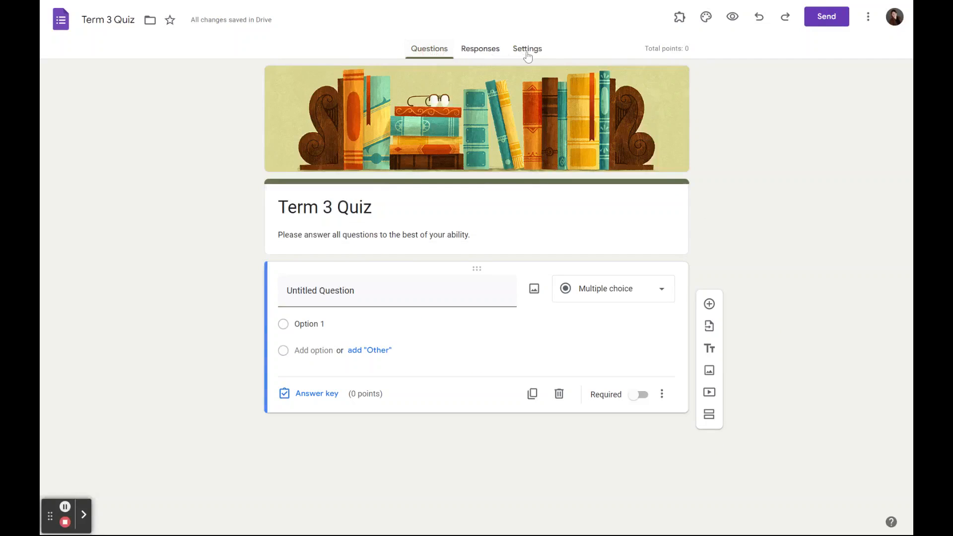
click(534, 55)
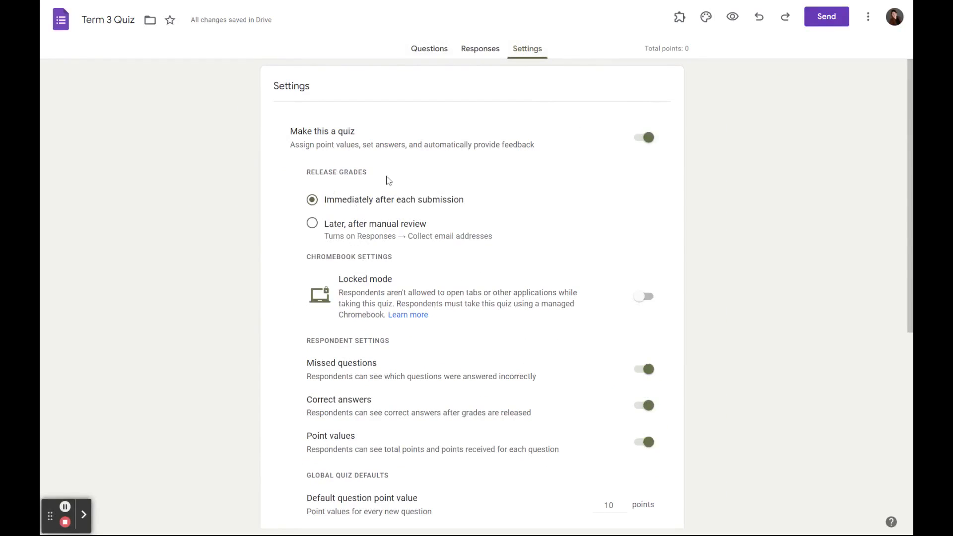
scroll(513, 206, down, 2)
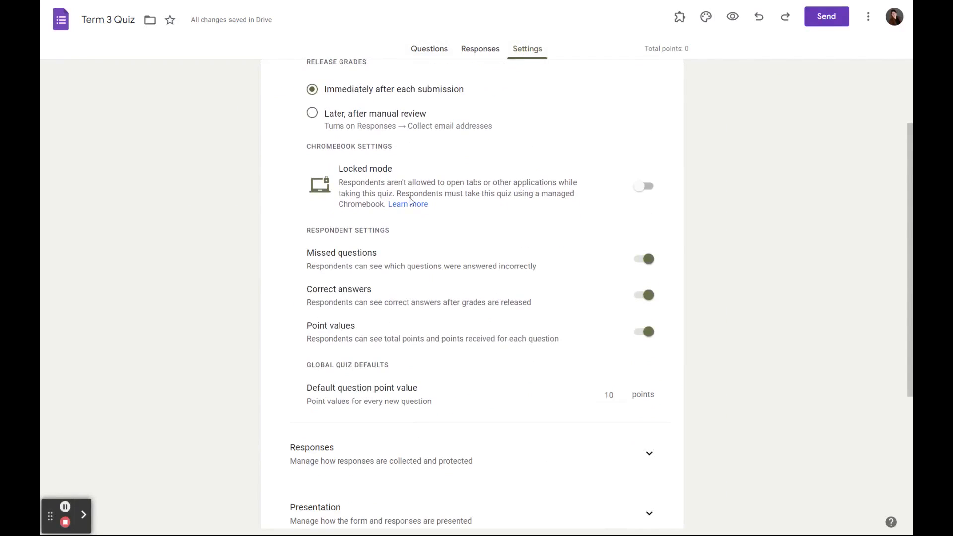
scroll(410, 200, down, 1)
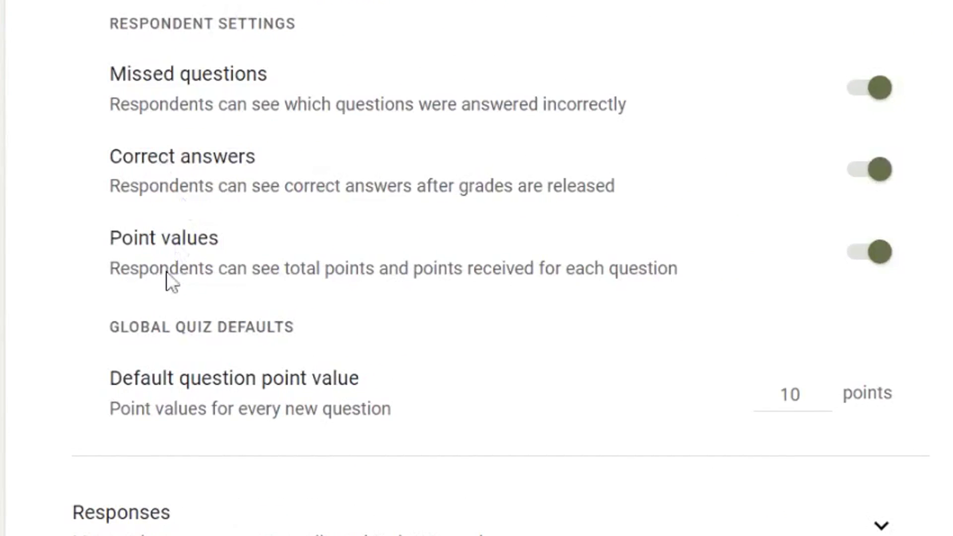
scroll(166, 271, down, 1)
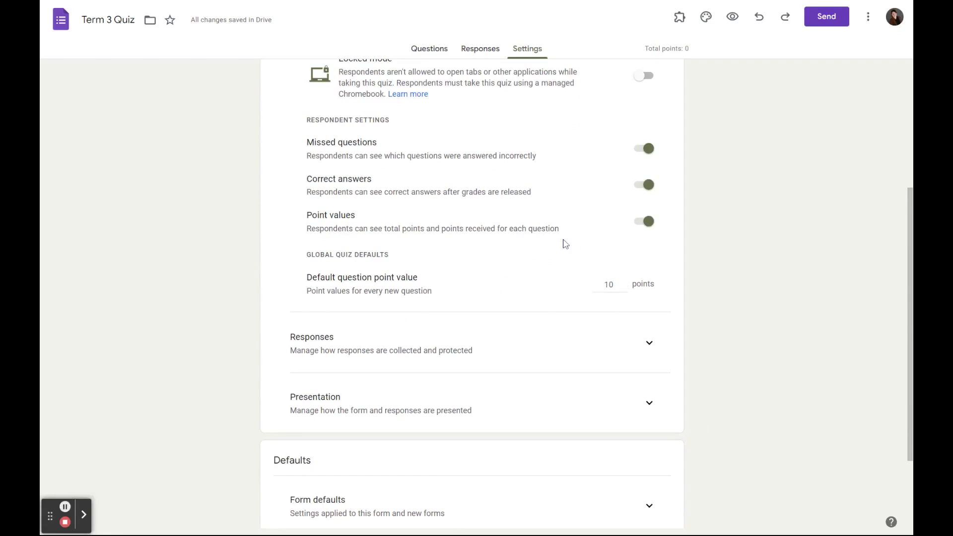
scroll(565, 243, down, 1)
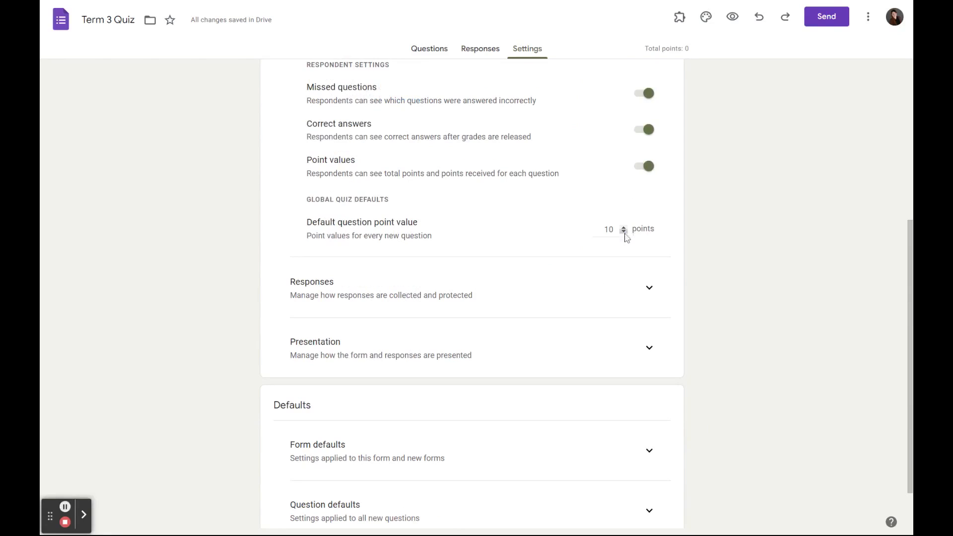
double_click(608, 230)
text(5)
click(572, 244)
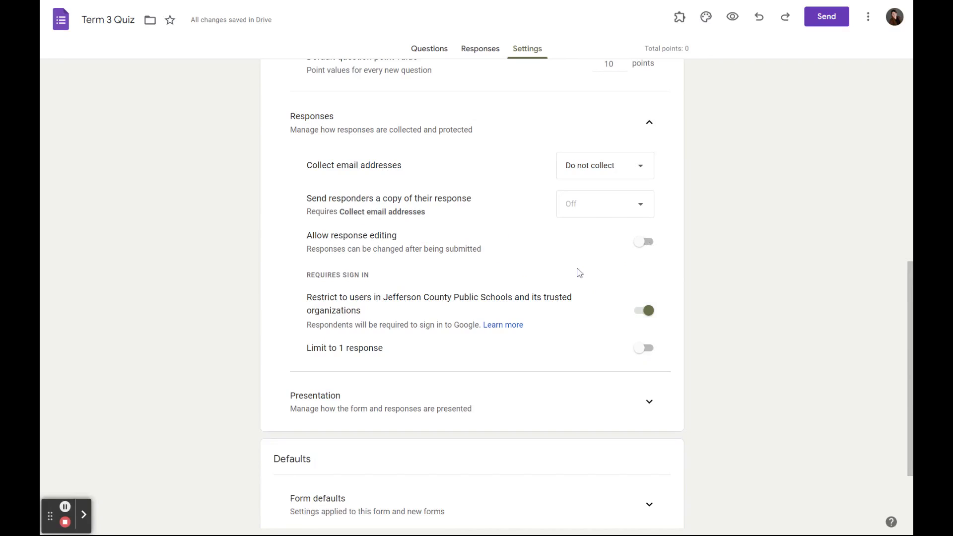
Limit the form to 1 response and turn on the progress bar and shuffled question order
click(648, 349)
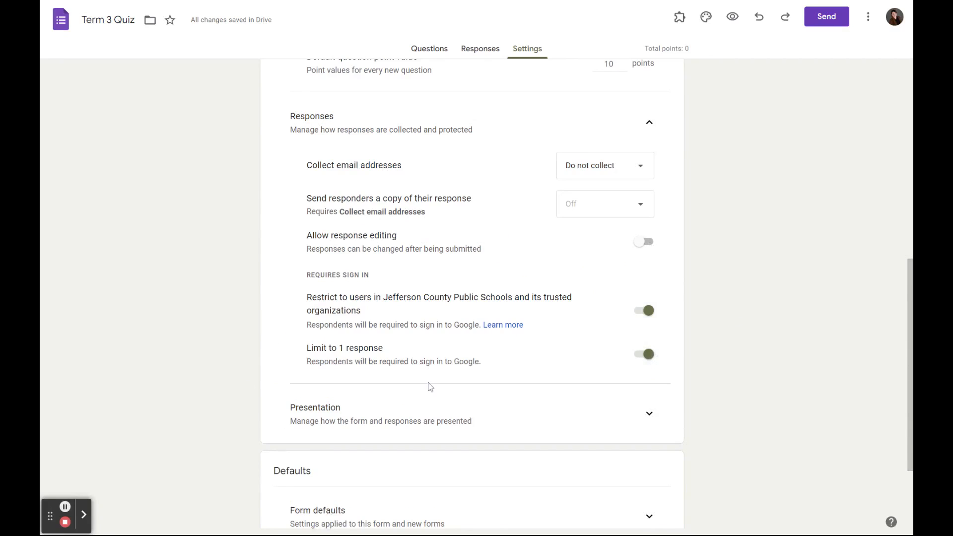
click(643, 354)
click(637, 351)
scroll(637, 368, down, 3)
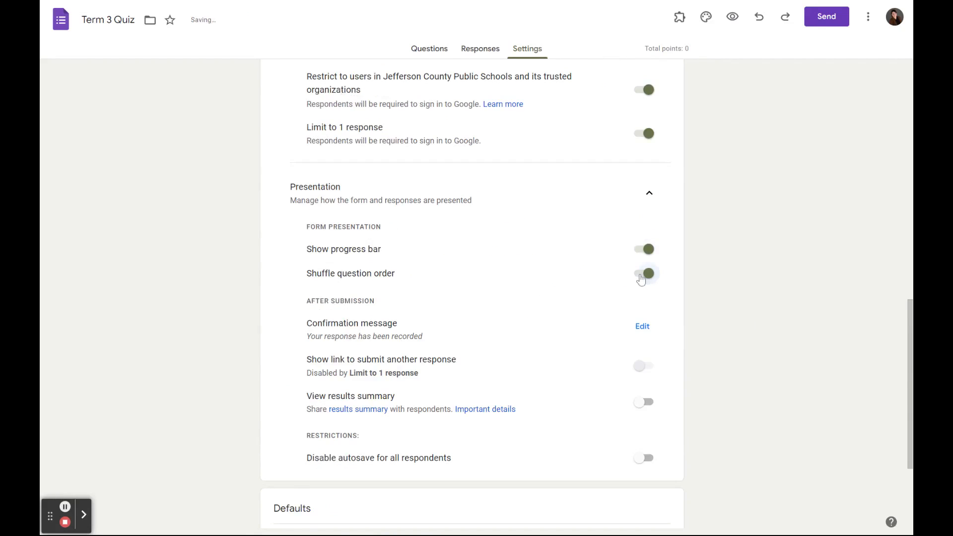
Examine the form defaults for collecting email addresses and the question defaults for required questions
scroll(593, 385, down, 4)
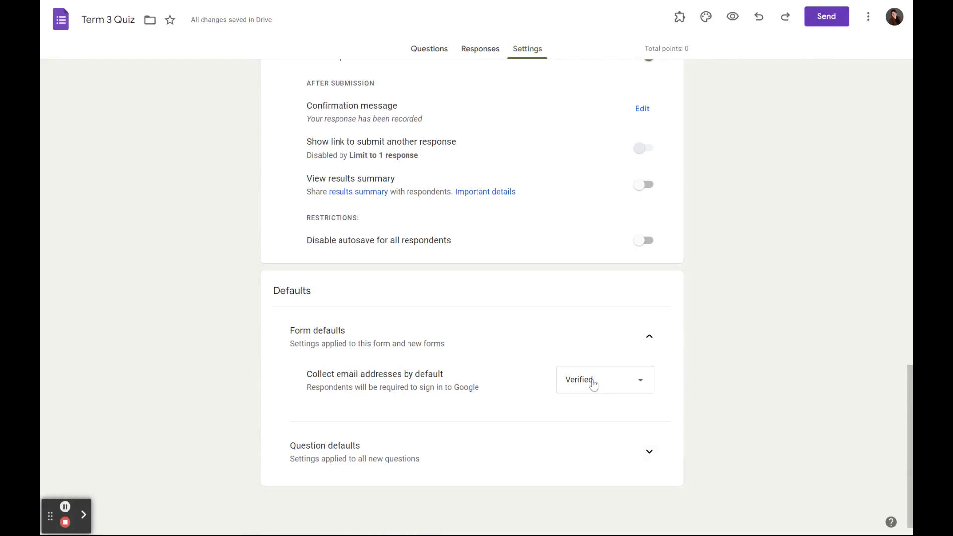
click(649, 451)
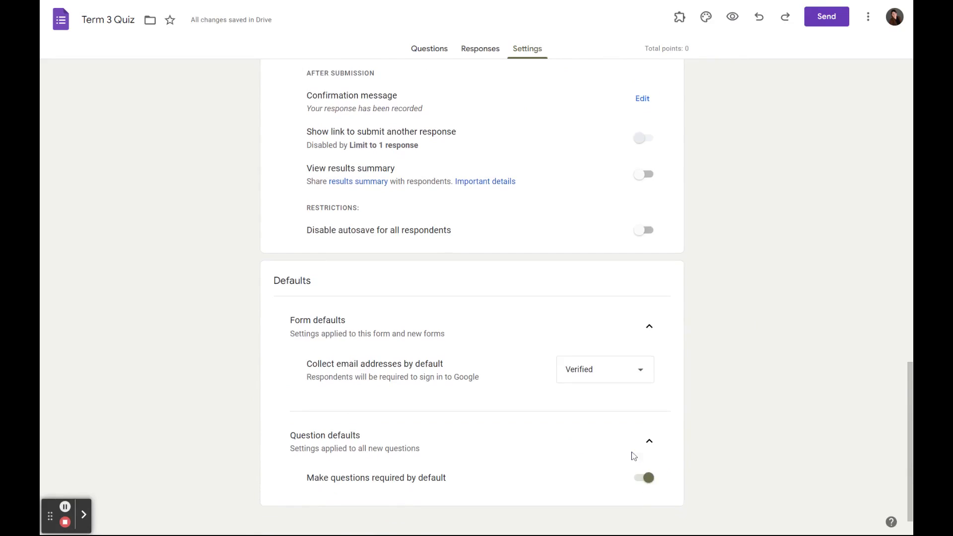
scroll(630, 453, down, 1)
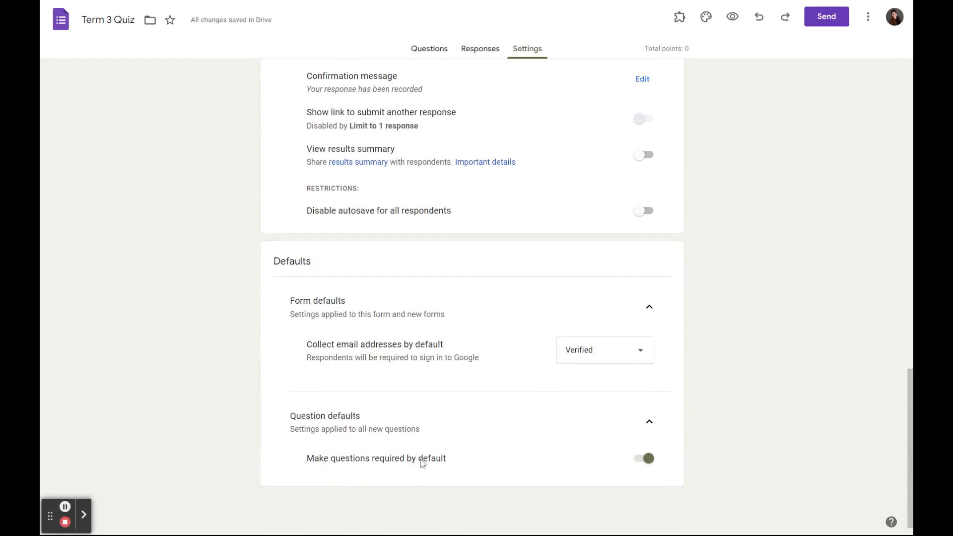
scroll(497, 377, up, 15)
Turn on email notifications for new responses to the Term 3 Quiz form
click(481, 49)
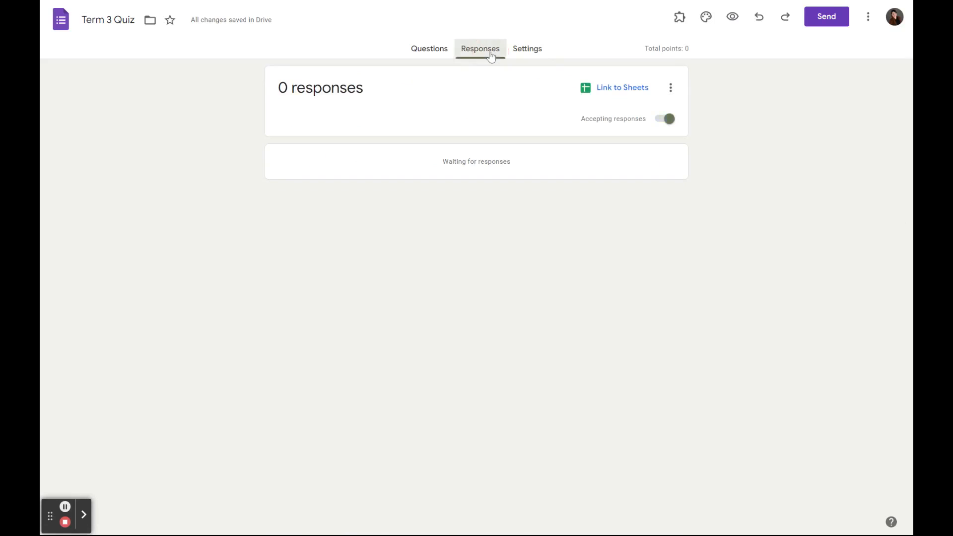
click(670, 87)
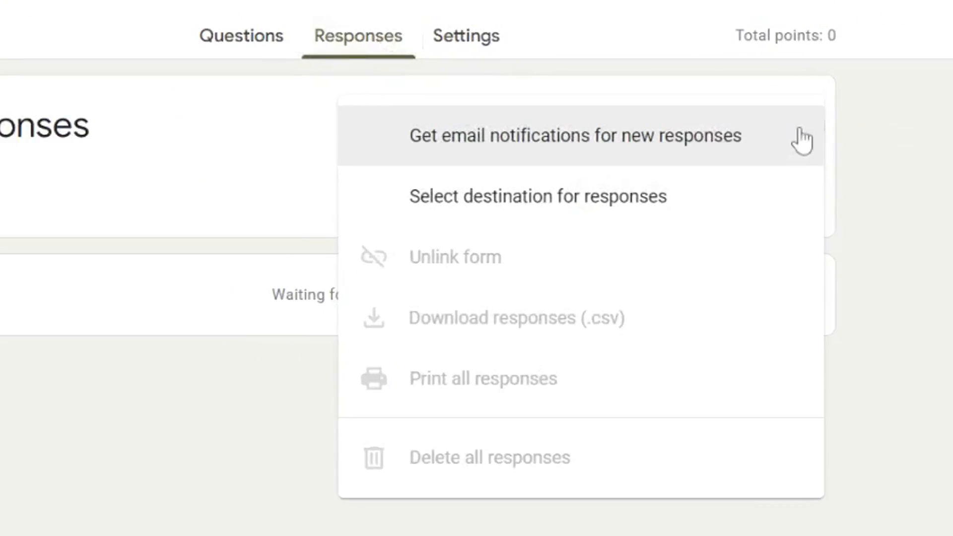
click(585, 96)
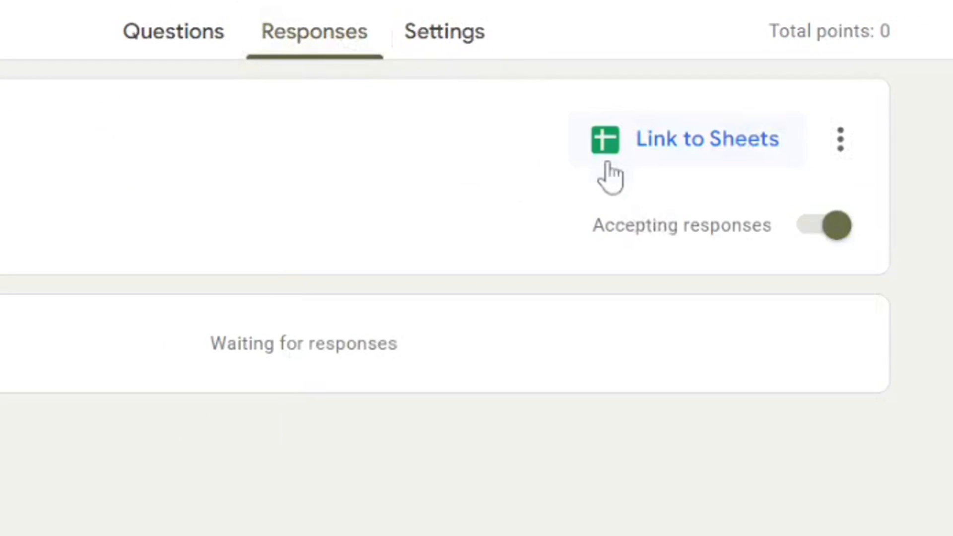
click(840, 138)
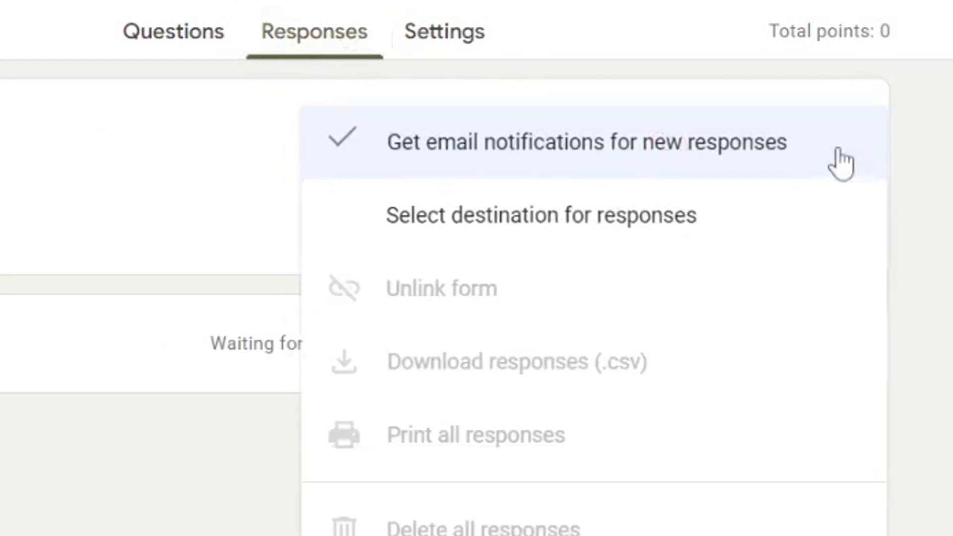
click(951, 176)
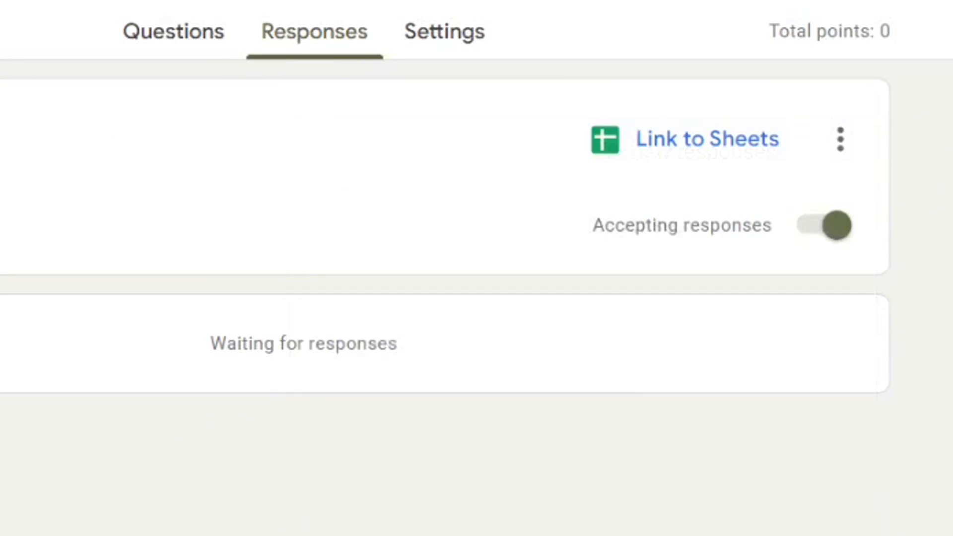
Switch the email notifications for new responses off and back on
click(840, 138)
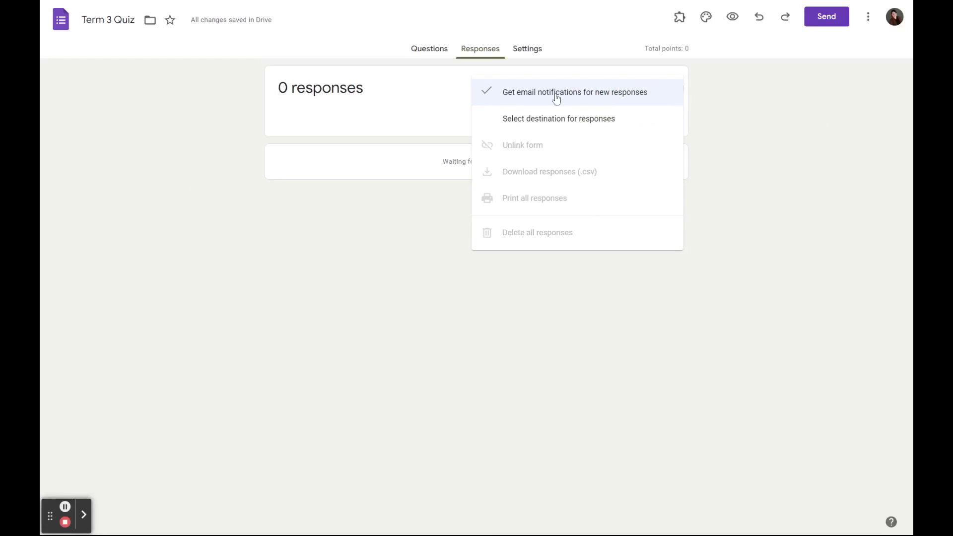
click(488, 94)
click(671, 97)
click(578, 97)
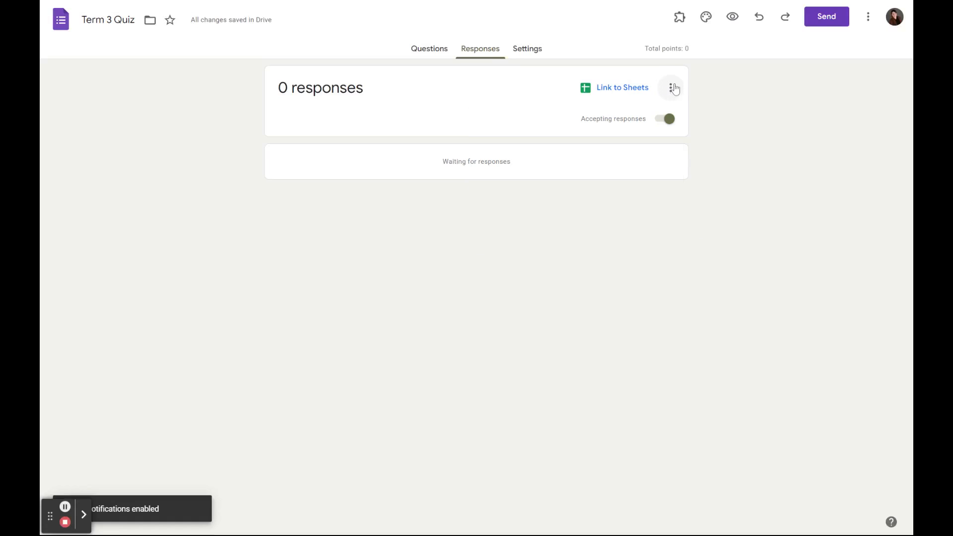
click(671, 88)
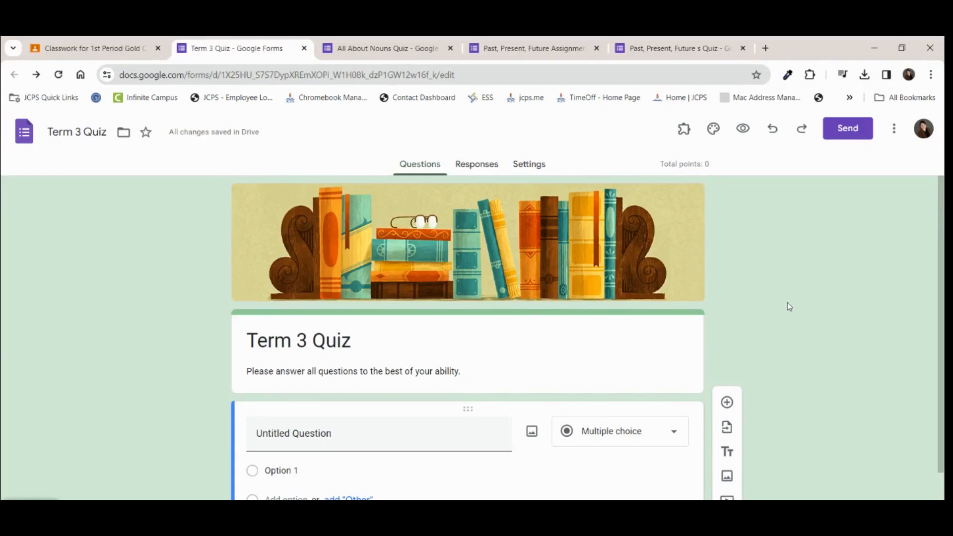
Open jcps.me/tlc in a new browser tab and browse its Google For Education resources to the Google Workspace Applications page
scroll(786, 306, down, 1)
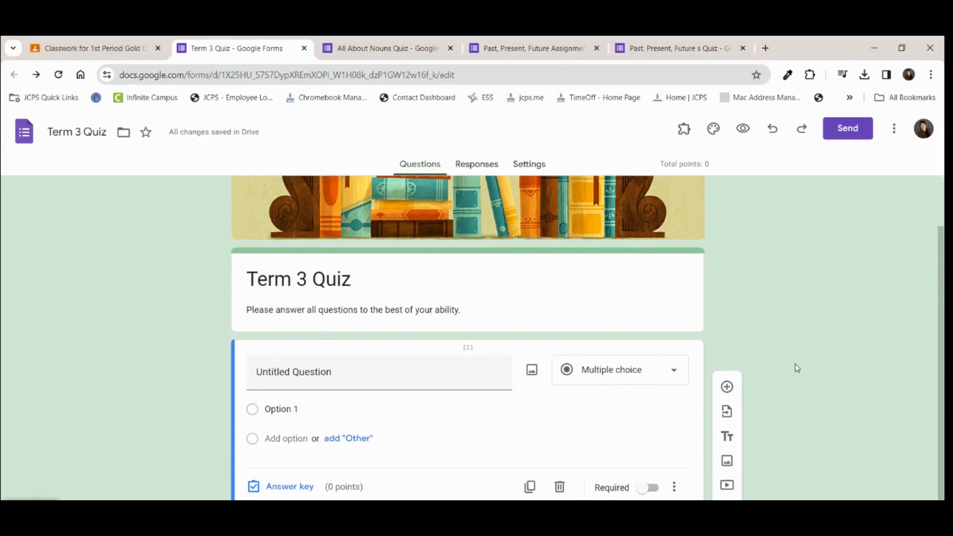
click(764, 48)
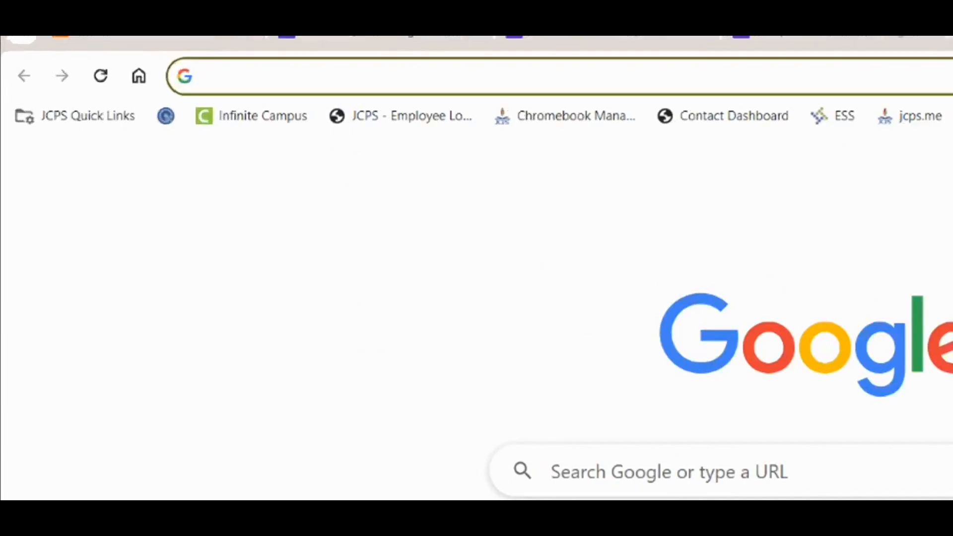
text(jcps)
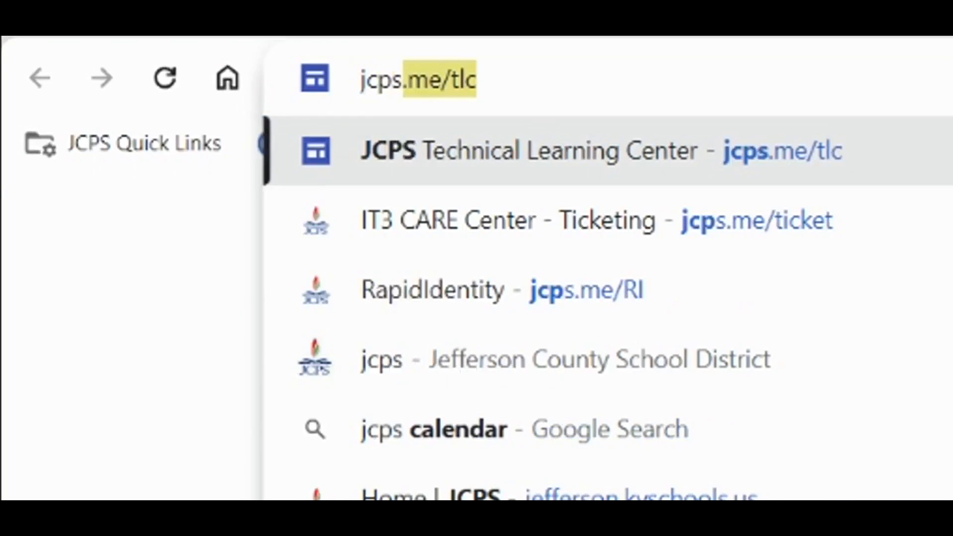
key(Right)
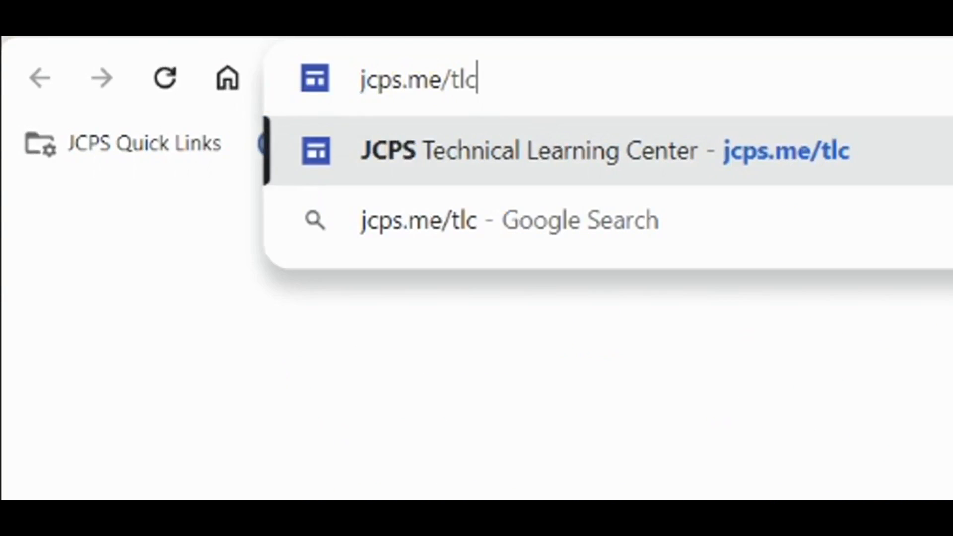
key(Return)
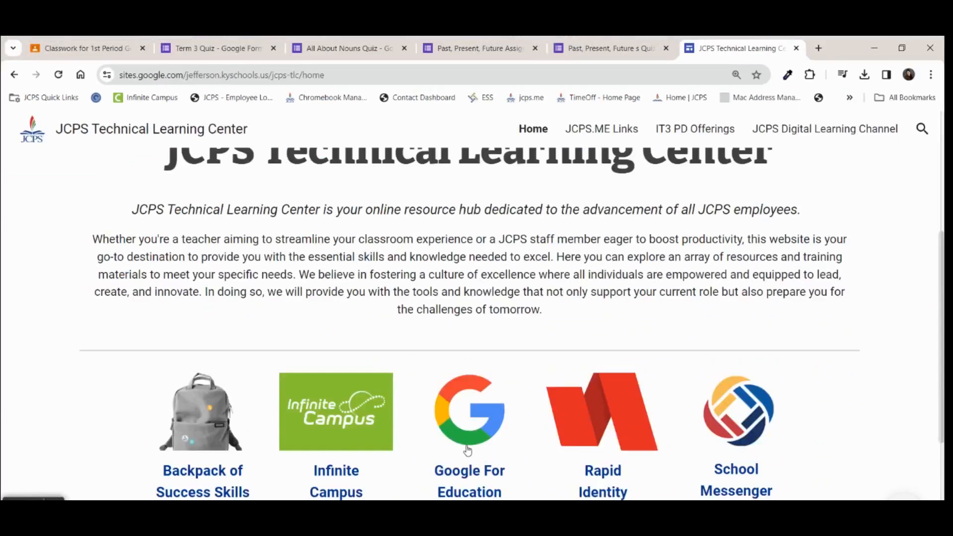
click(468, 450)
scroll(483, 349, down, 5)
click(652, 293)
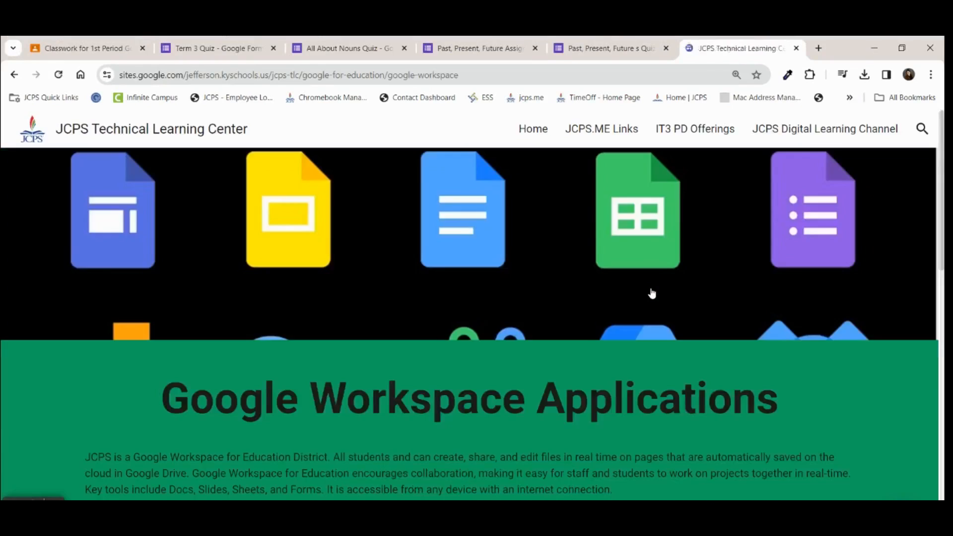
scroll(652, 293, down, 4)
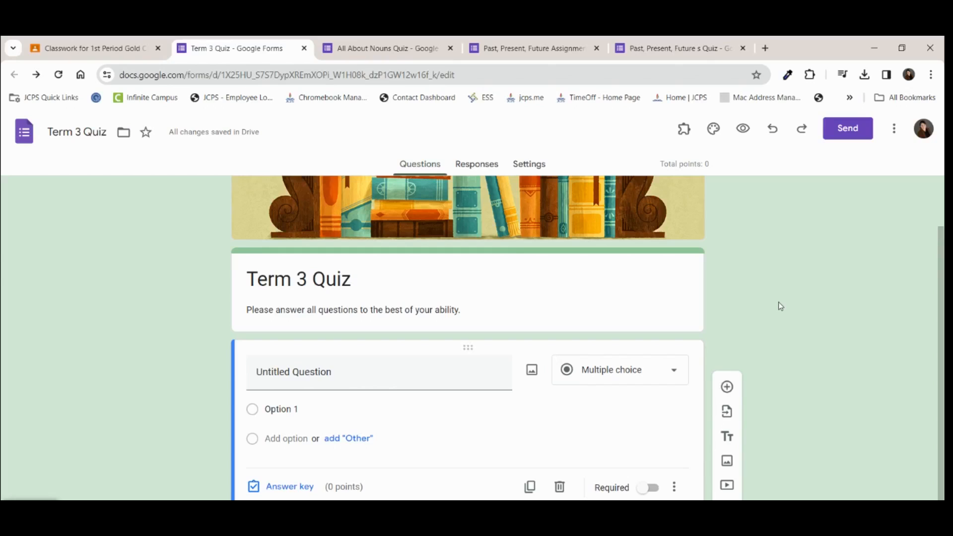
Look over the existing grammar forms and choose All About Nouns Quiz as the source for importing questions into Term 3 Quiz
click(379, 48)
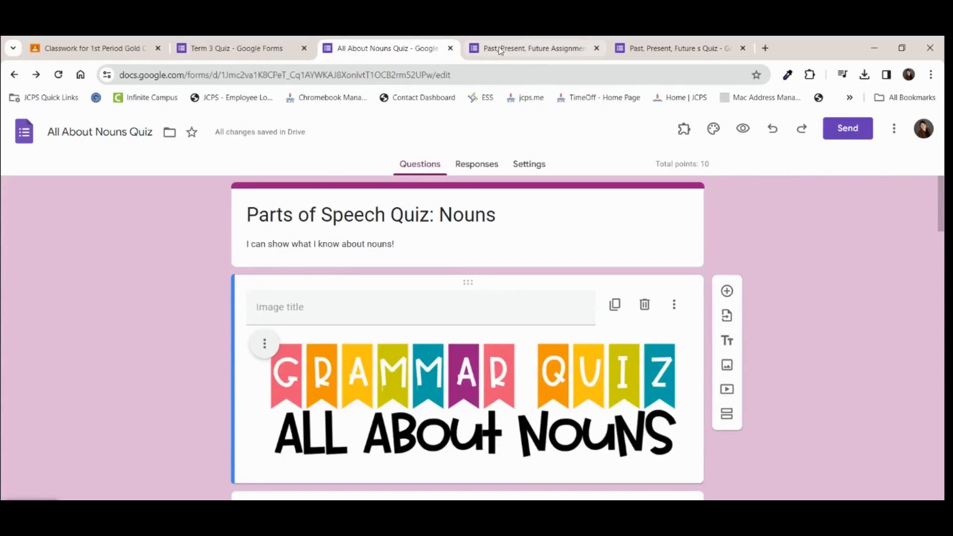
click(534, 48)
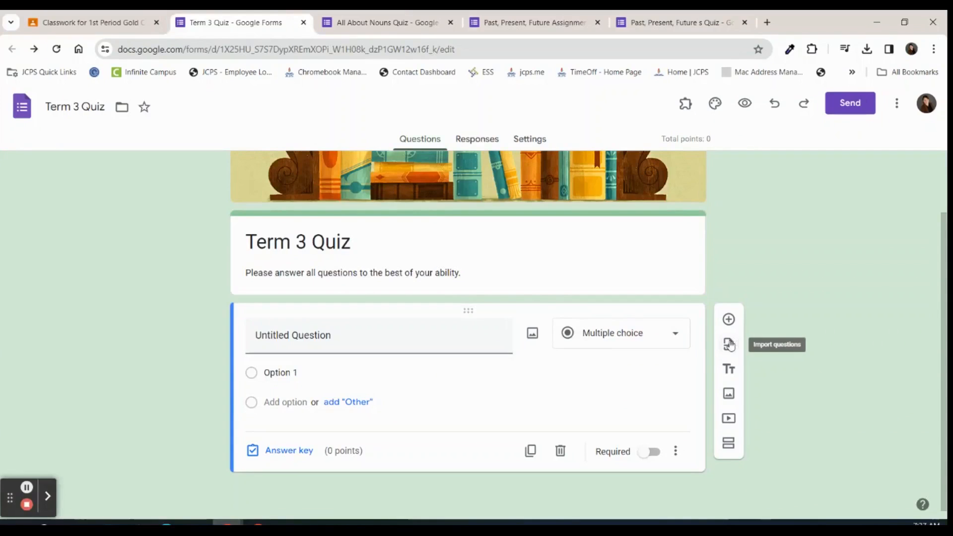
click(731, 345)
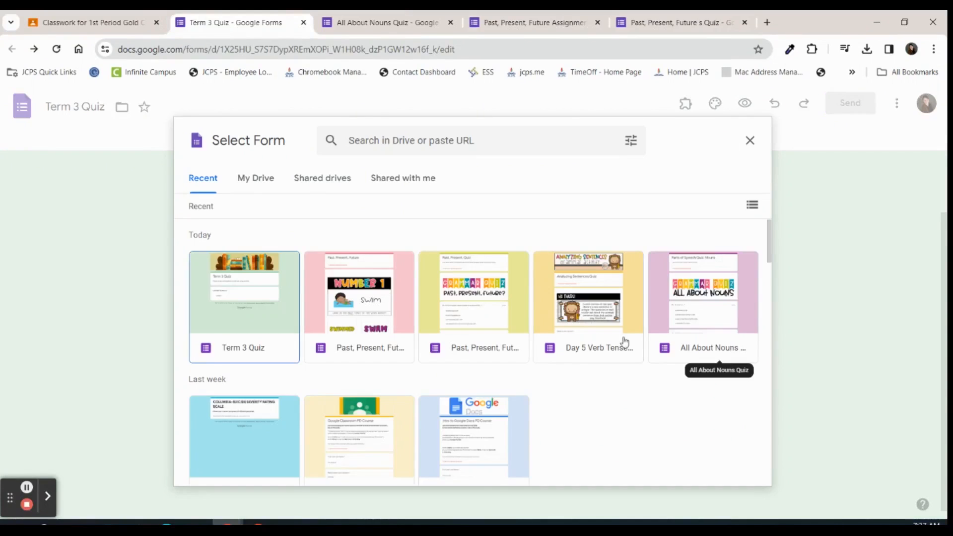
double_click(678, 348)
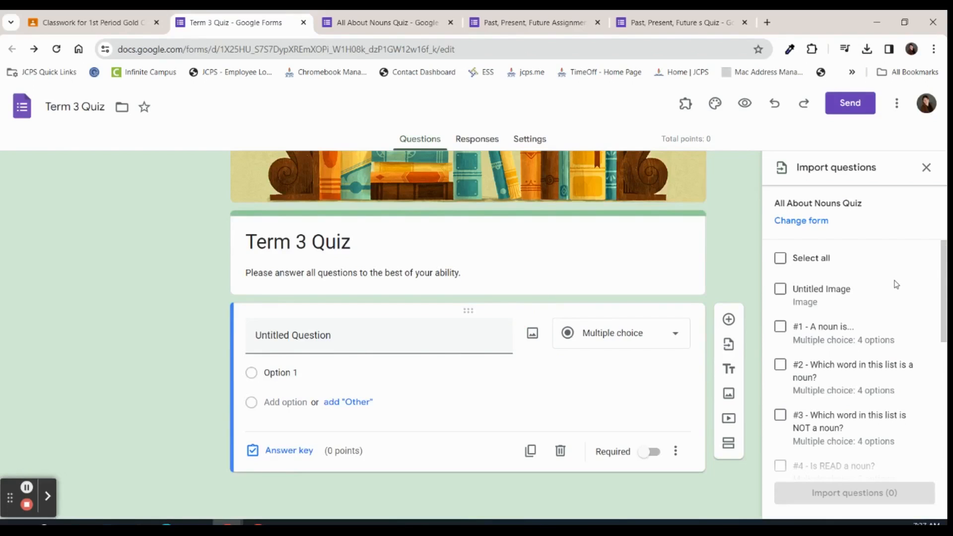
Import six of the nouns questions into the Term 3 Quiz, including #1, #2, #3, #9 and #10
scroll(856, 341, down, 1)
scroll(856, 341, up, 1)
scroll(857, 345, down, 1)
click(780, 266)
click(780, 303)
click(780, 366)
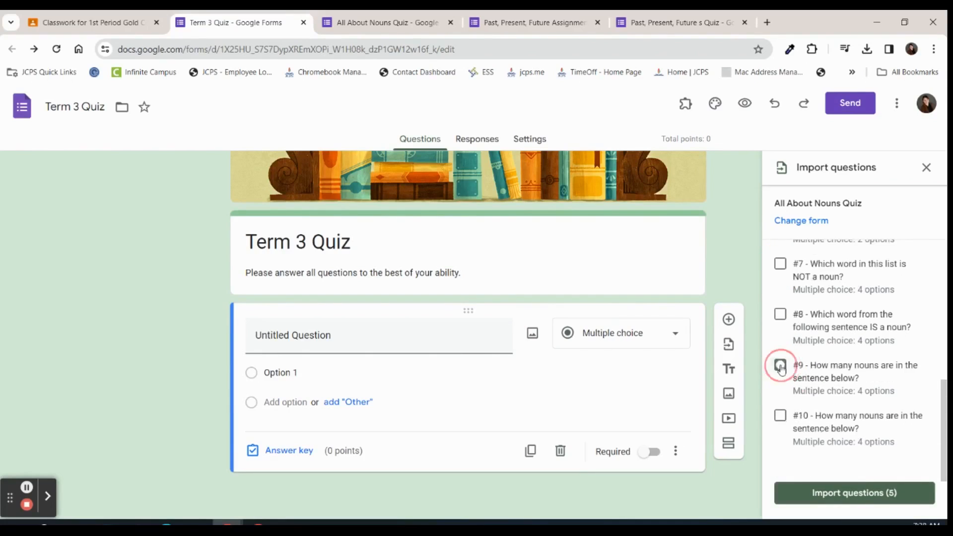
click(780, 415)
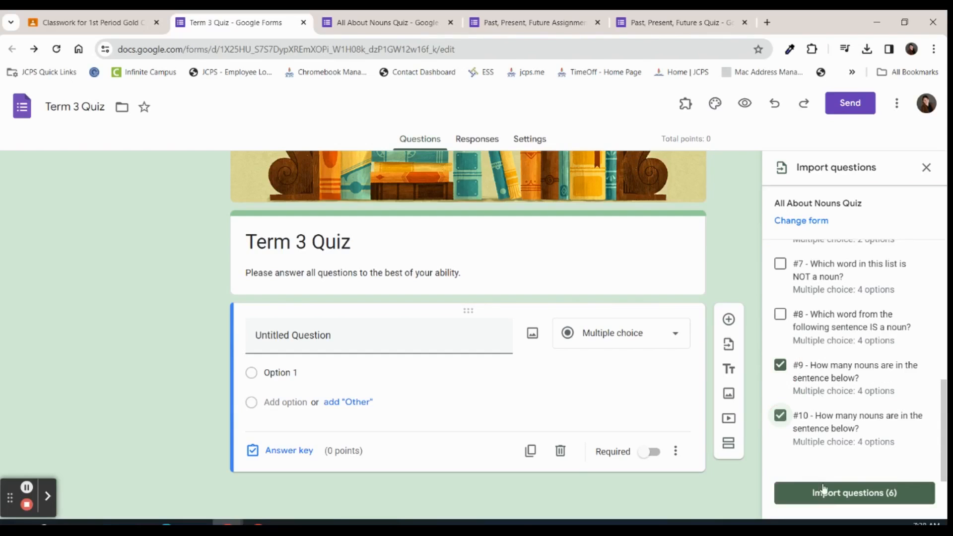
click(832, 500)
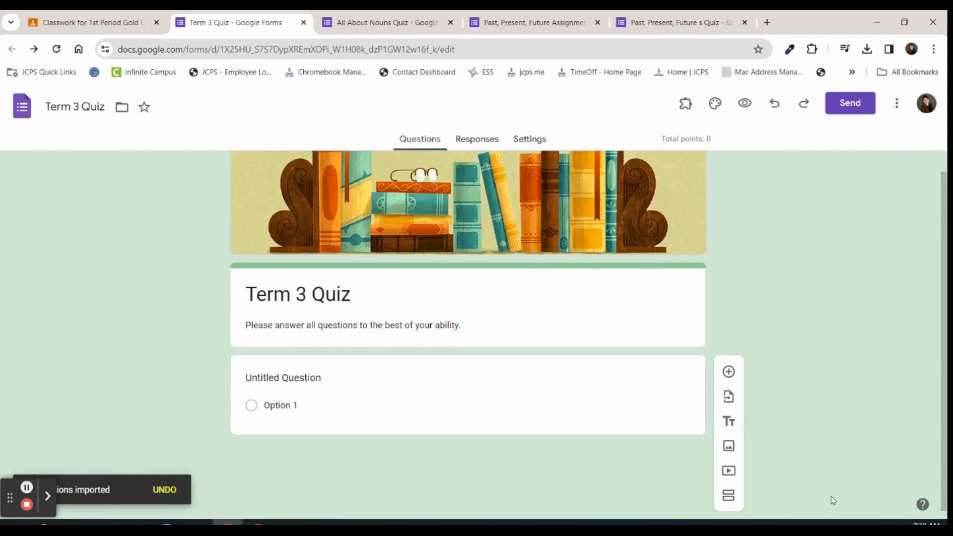
Remove the number prefixes from the titles of the imported noun questions, from "#1 -" through "#10 -"
scroll(307, 320, up, 3)
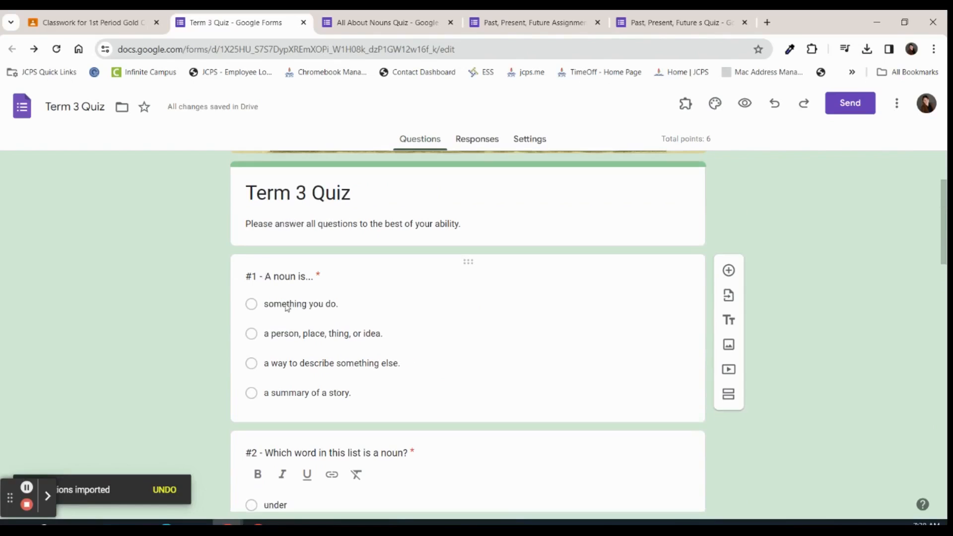
click(264, 271)
scroll(271, 403, down, 20)
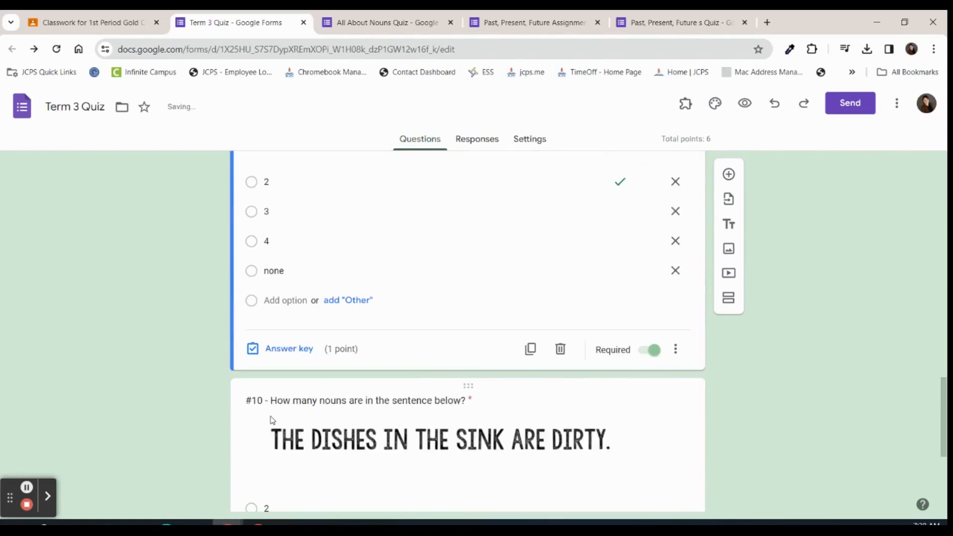
click(271, 403)
click(281, 327)
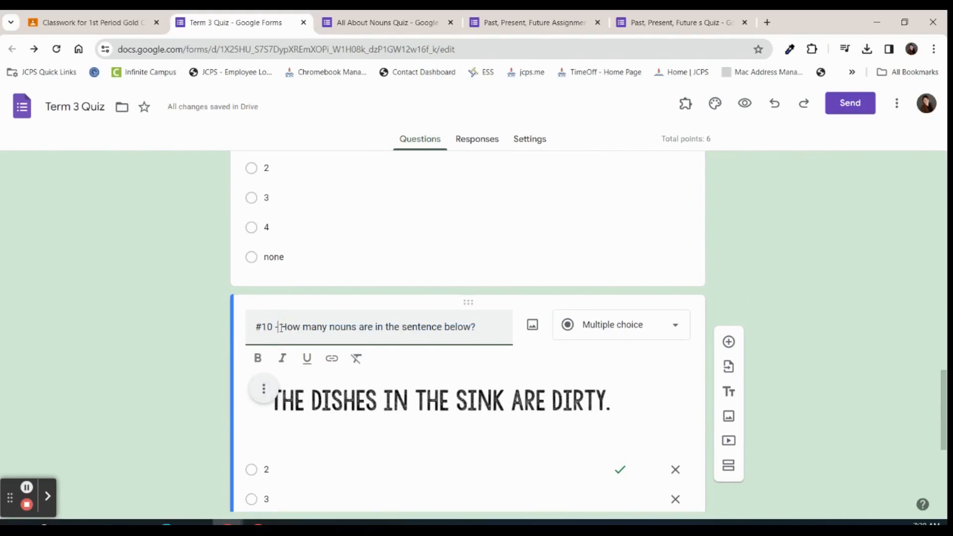
key(BackSpace)
key(BackSpace)
key(BackSpace)
key(BackSpace)
key(BackSpace)
key(BackSpace)
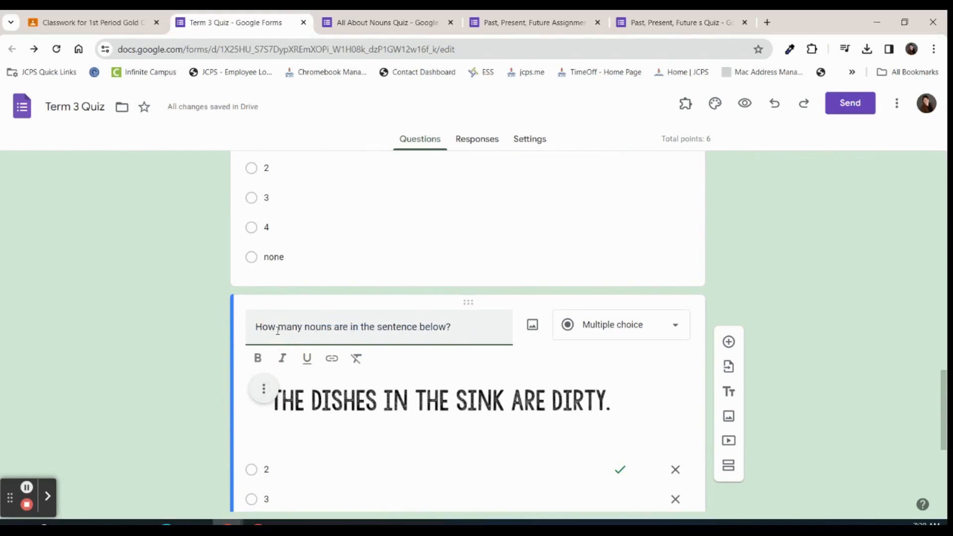
Review the imported noun questions and check the answer keys and points, including the dishes, soccer and "A noun is..." questions
scroll(297, 366, down, 5)
scroll(502, 428, up, 15)
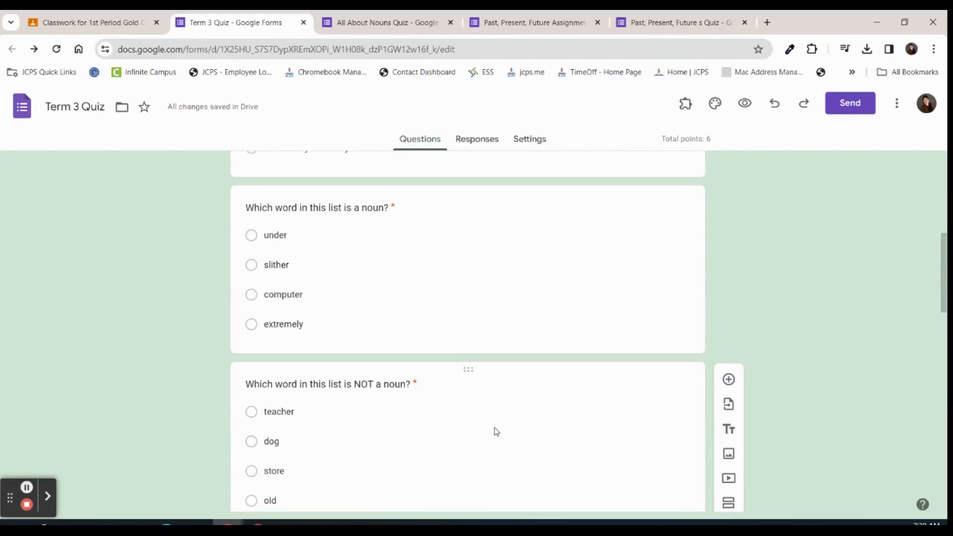
scroll(844, 452, down, 15)
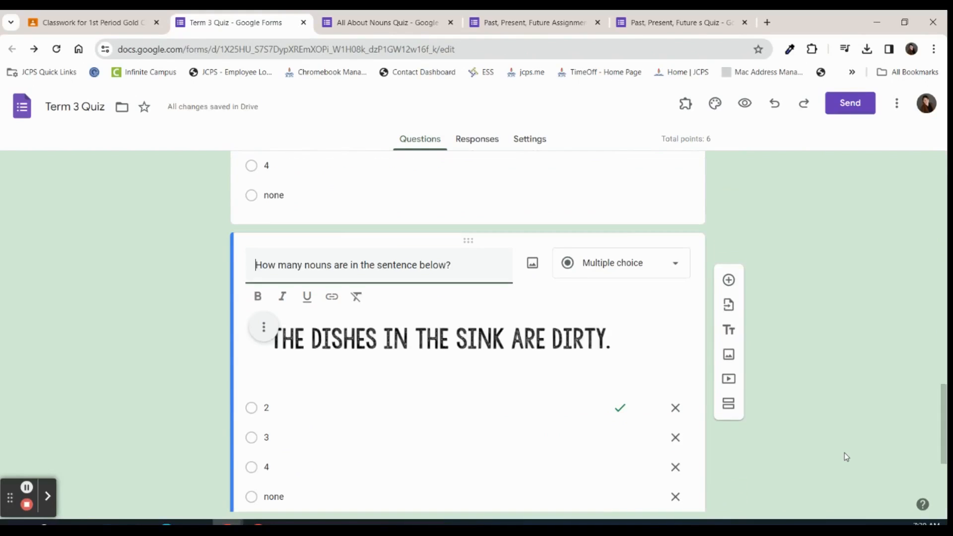
scroll(410, 425, up, 3)
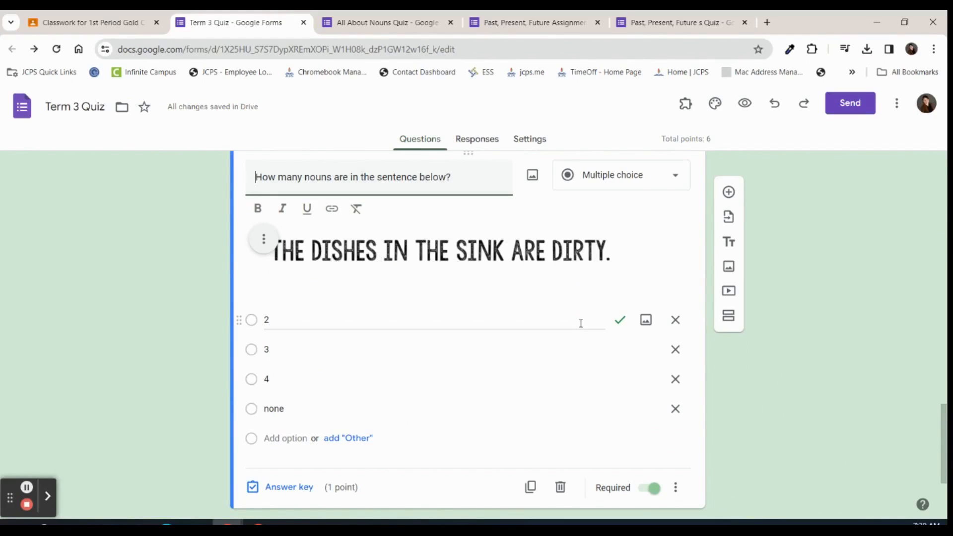
click(289, 487)
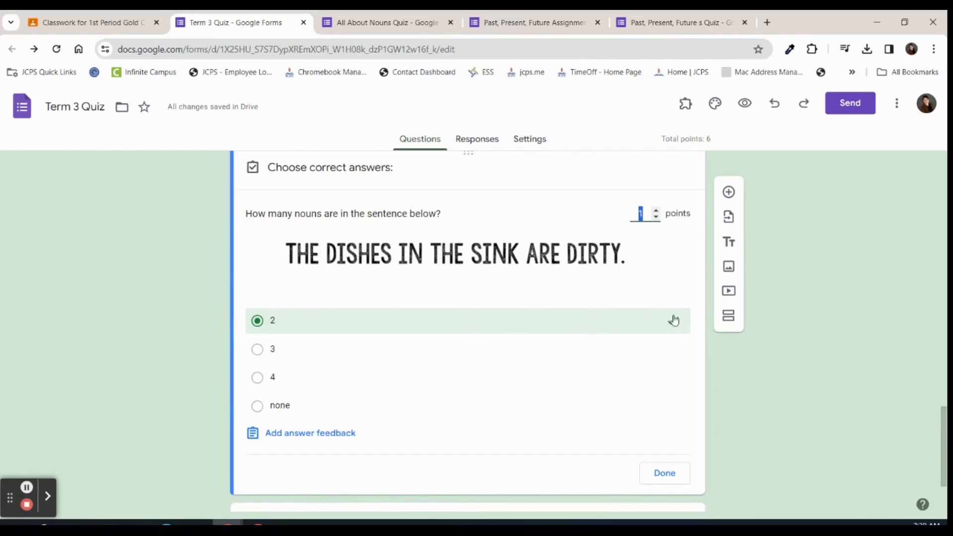
click(672, 481)
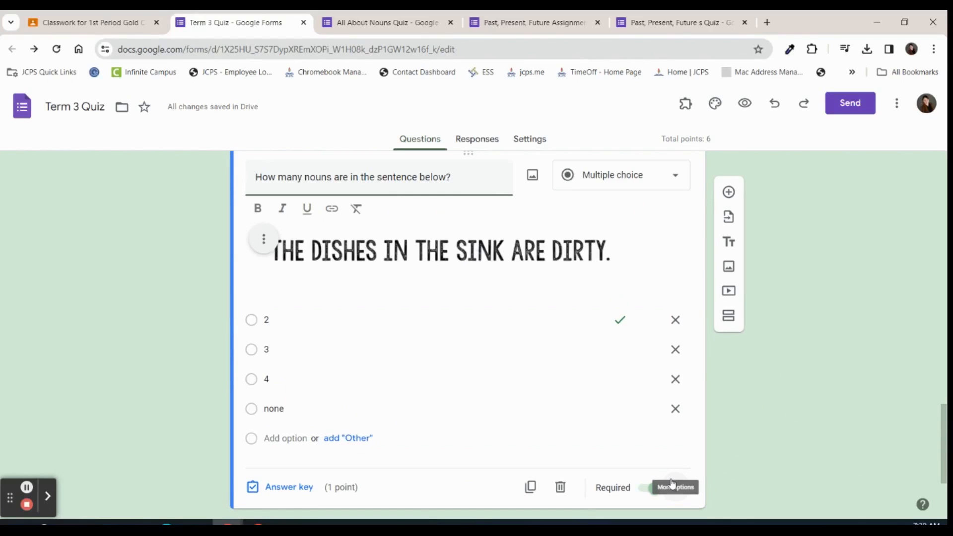
scroll(510, 342, up, 7)
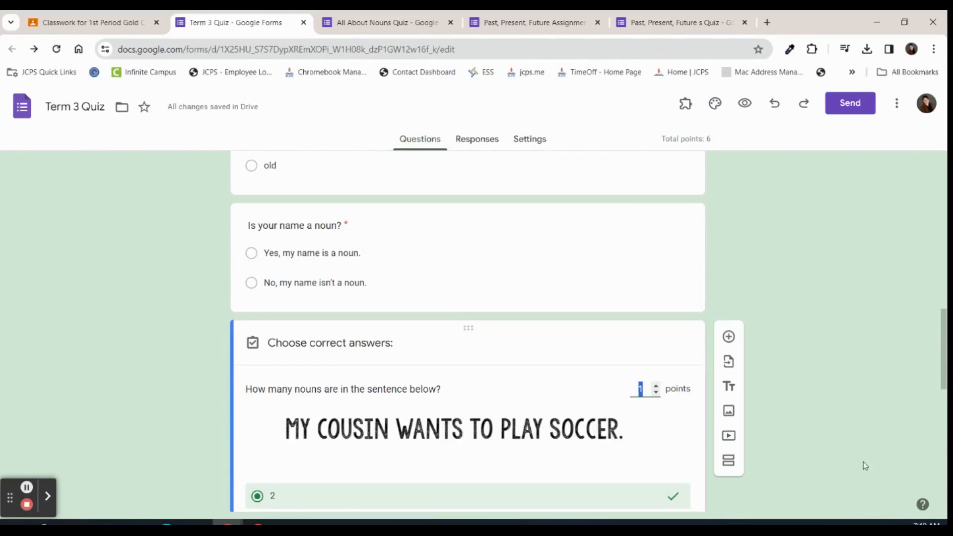
click(816, 416)
click(530, 141)
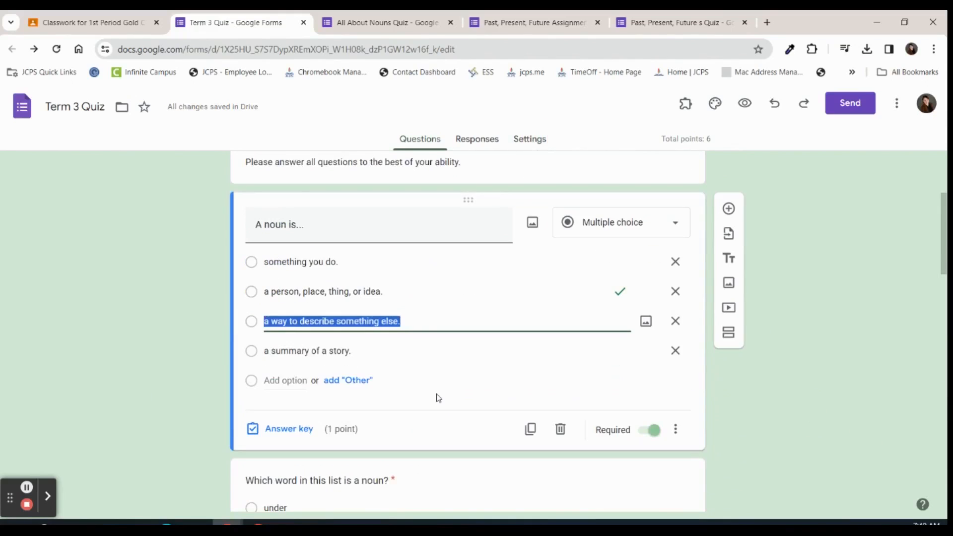
click(279, 428)
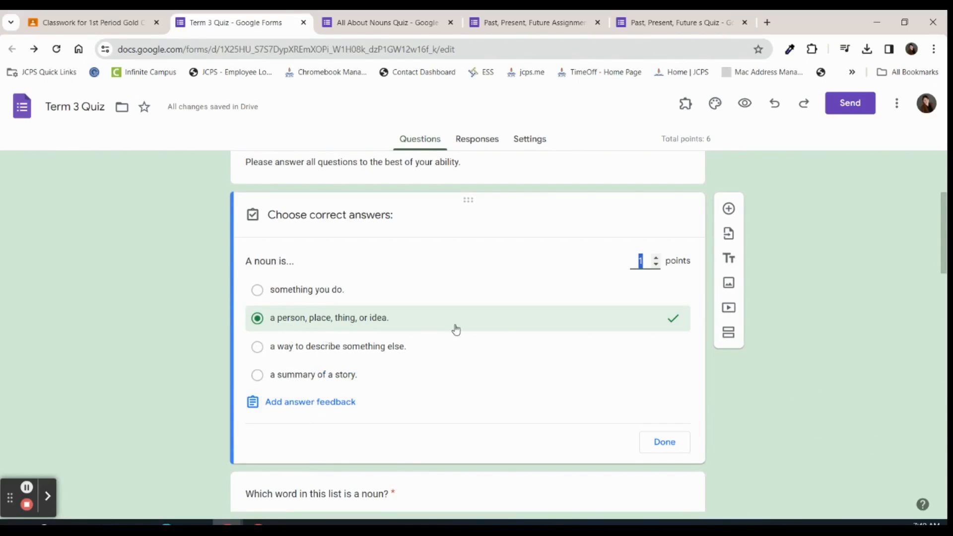
click(686, 448)
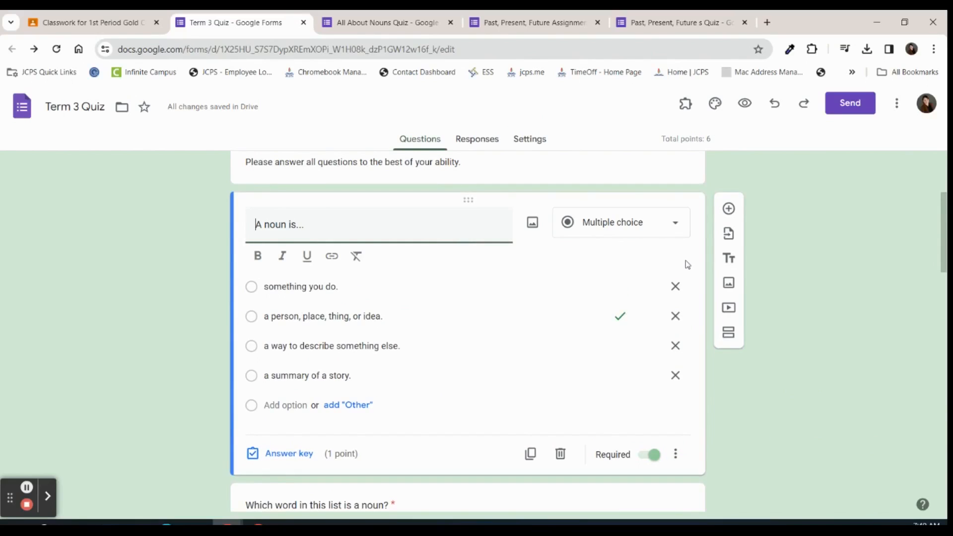
Import questions #1 to #4 from the Past, Present, Future s Quiz form into the Term 3 Quiz
click(731, 238)
click(508, 358)
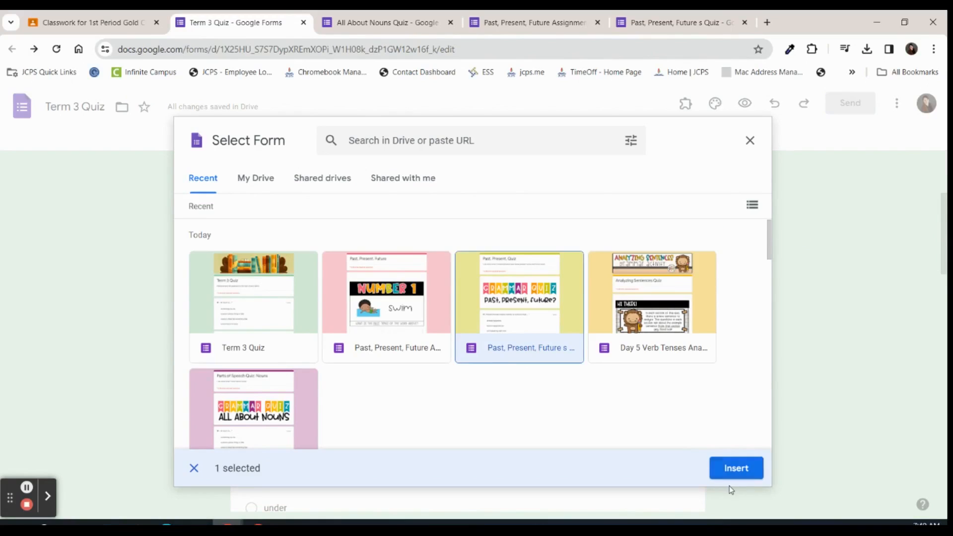
click(733, 469)
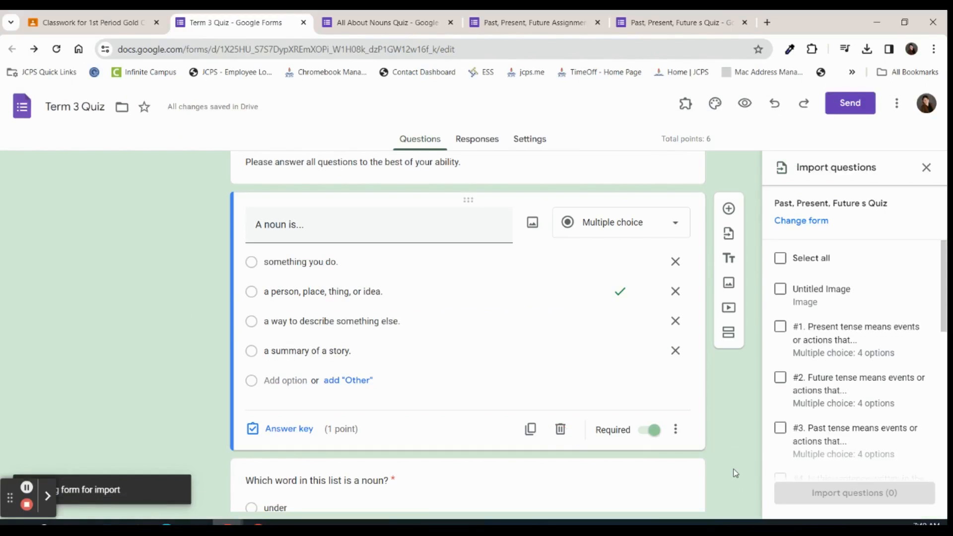
click(861, 327)
click(862, 379)
scroll(862, 352, down, 1)
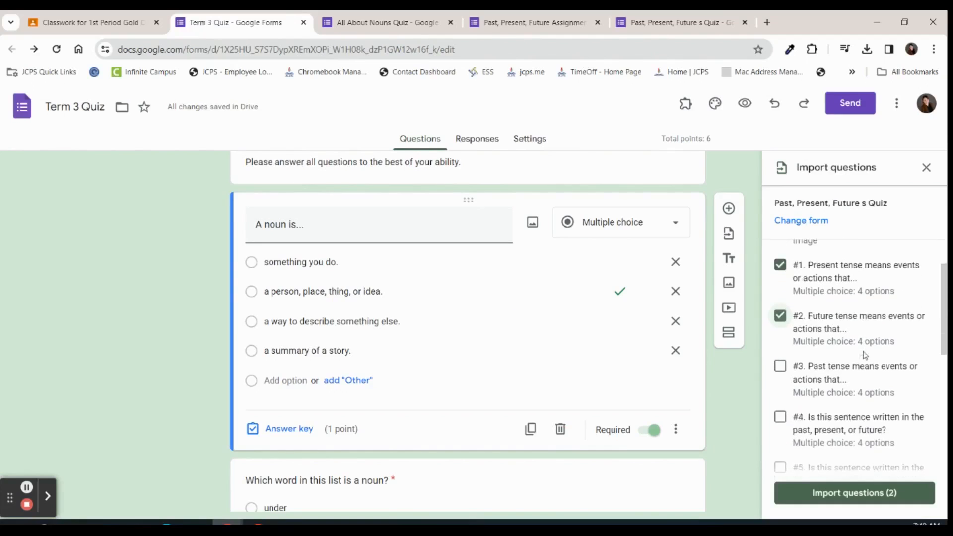
click(797, 376)
scroll(794, 347, down, 2)
click(783, 296)
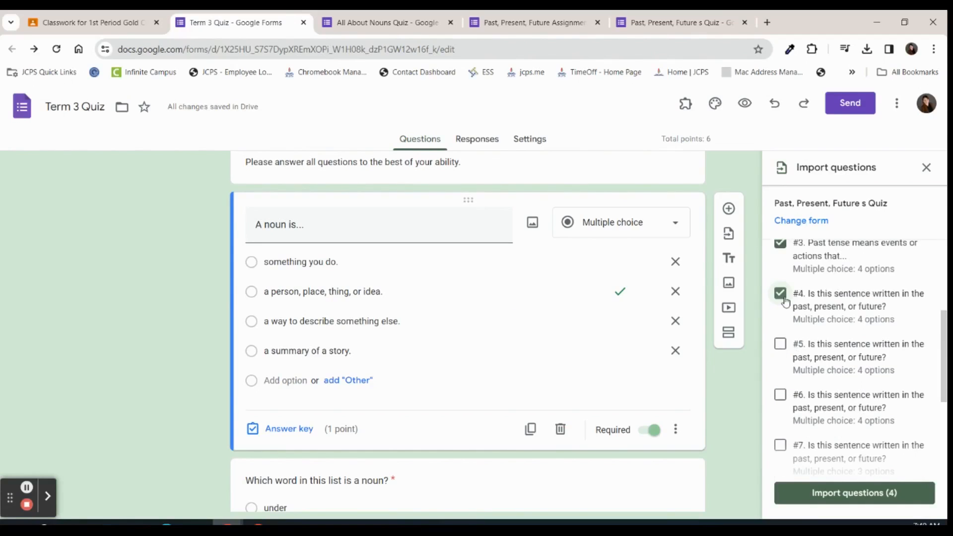
click(850, 493)
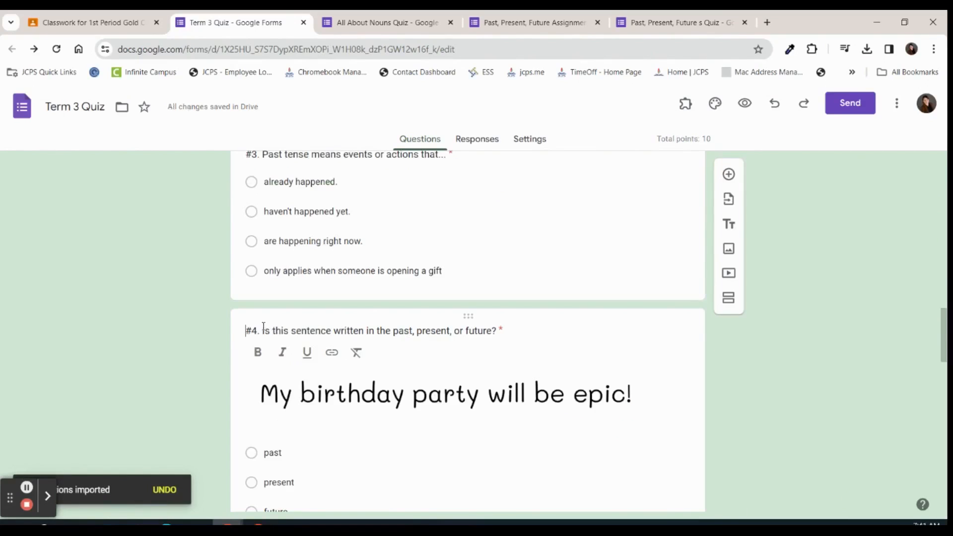
Remove the number prefixes from the imported tense questions and check the answer key of the birthday party question
click(261, 327)
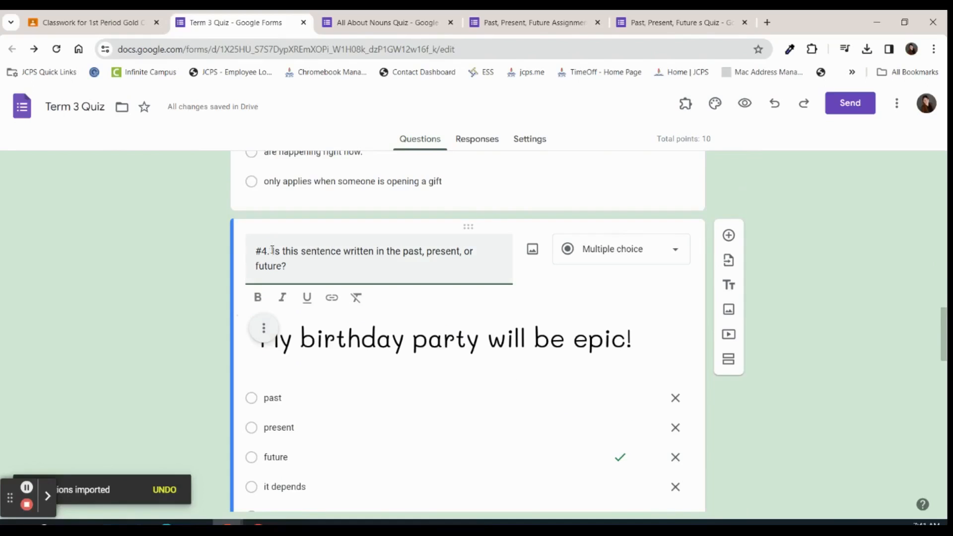
scroll(407, 319, down, 3)
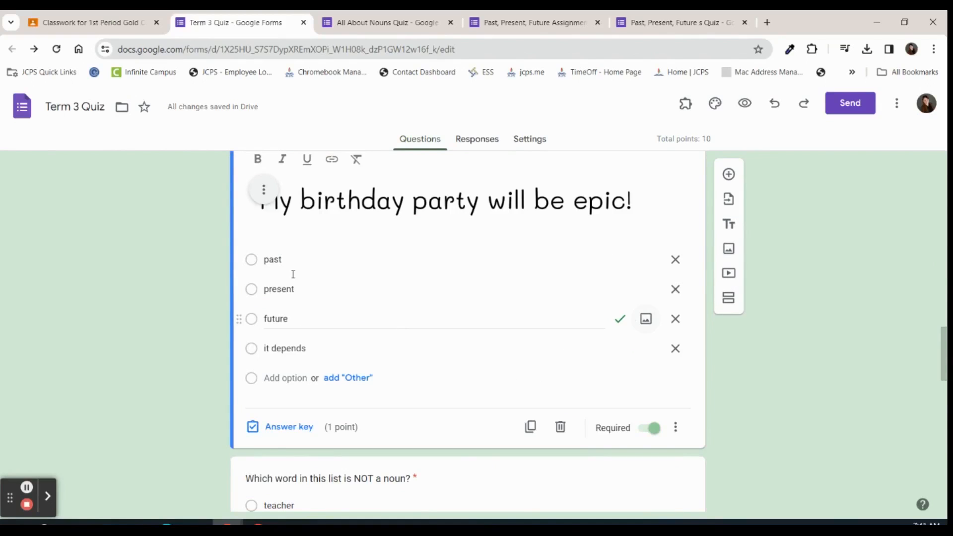
click(289, 427)
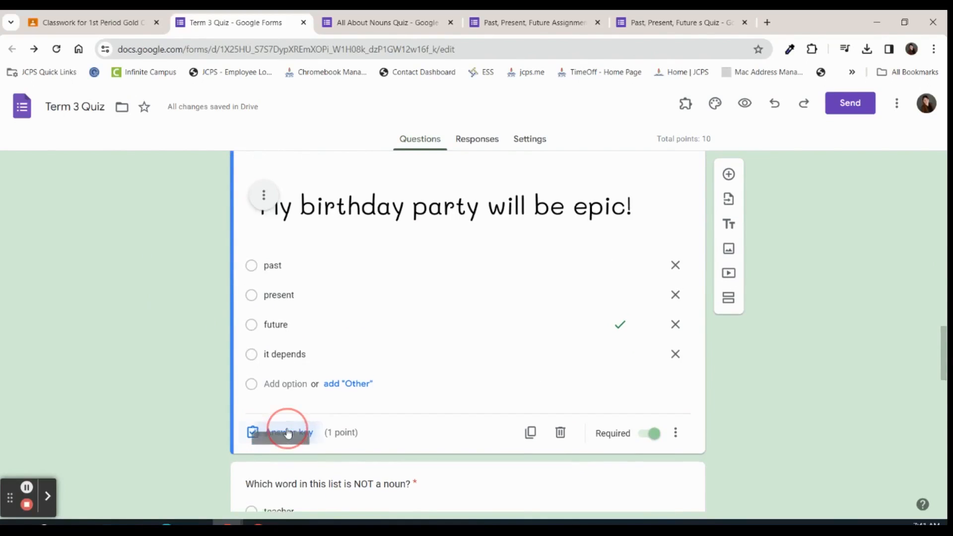
click(680, 408)
scroll(504, 335, down, 10)
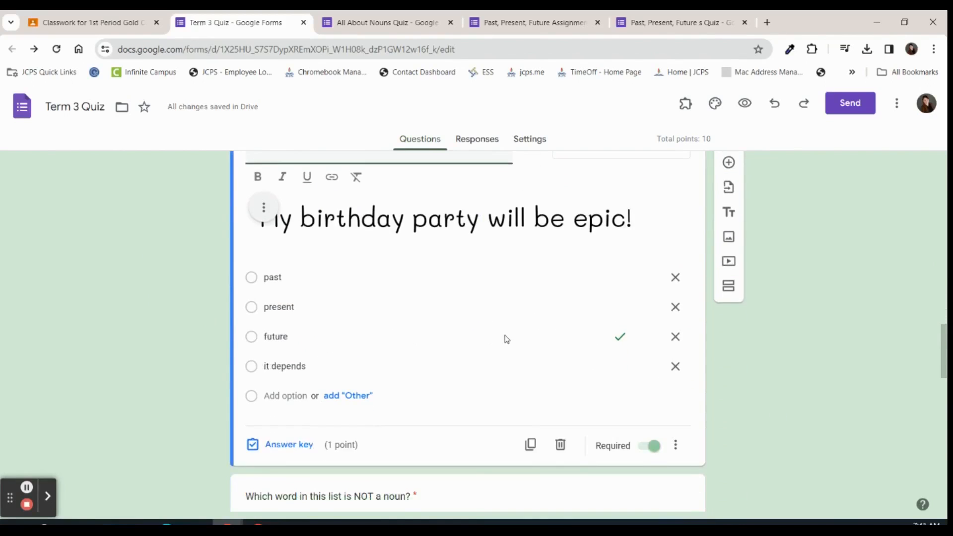
Add a new blank question and place it at the end of the quiz, below the dishes question
click(728, 174)
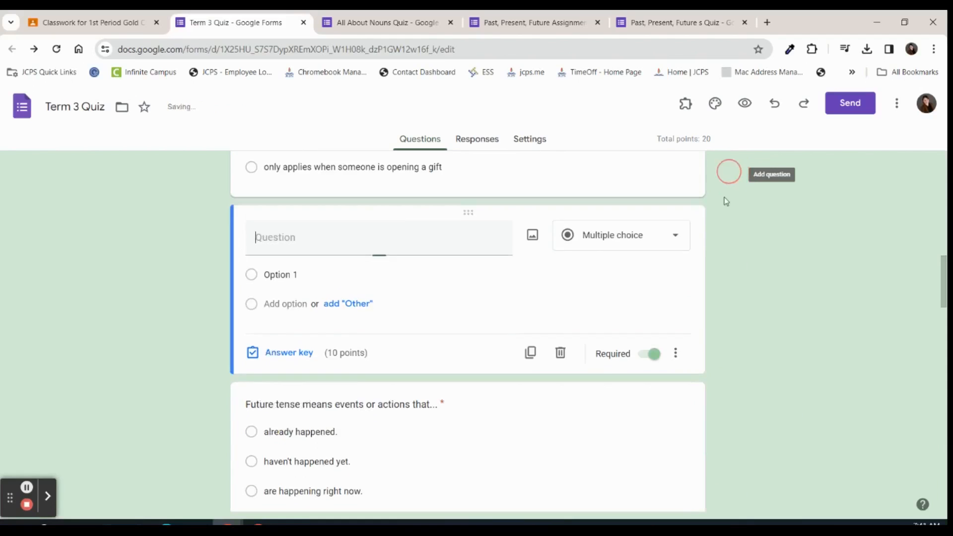
click(468, 197)
drag(468, 198, 438, 399)
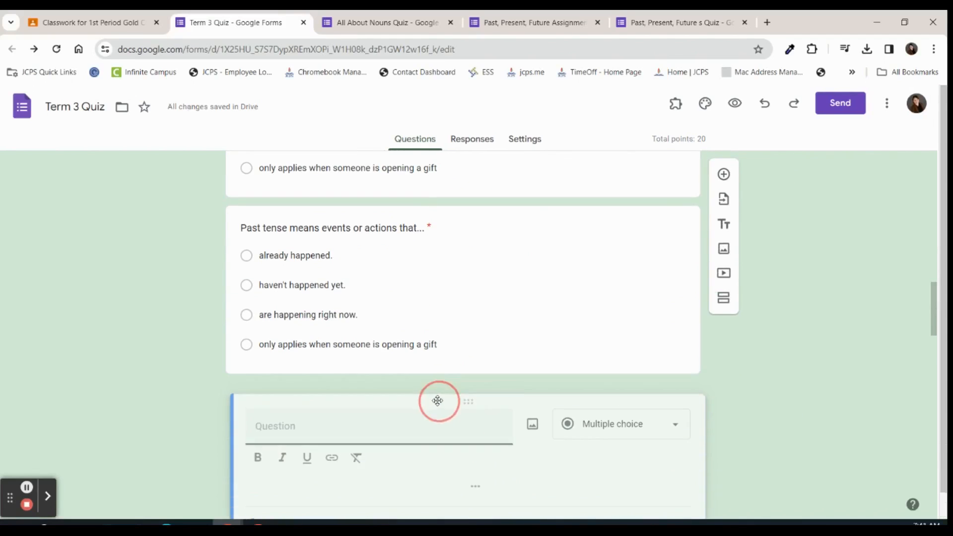
Try the Linear scale and Dropdown question types on the new blank question
click(621, 335)
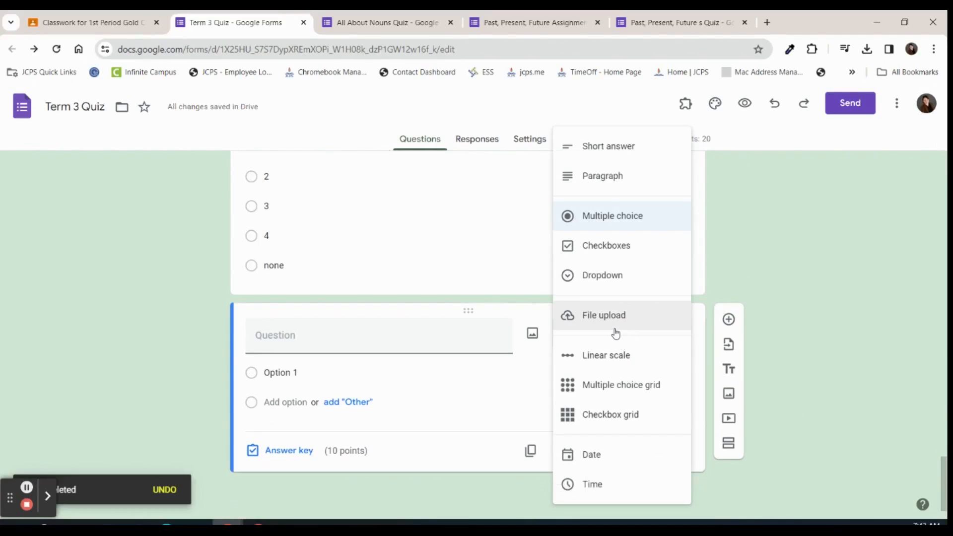
click(518, 374)
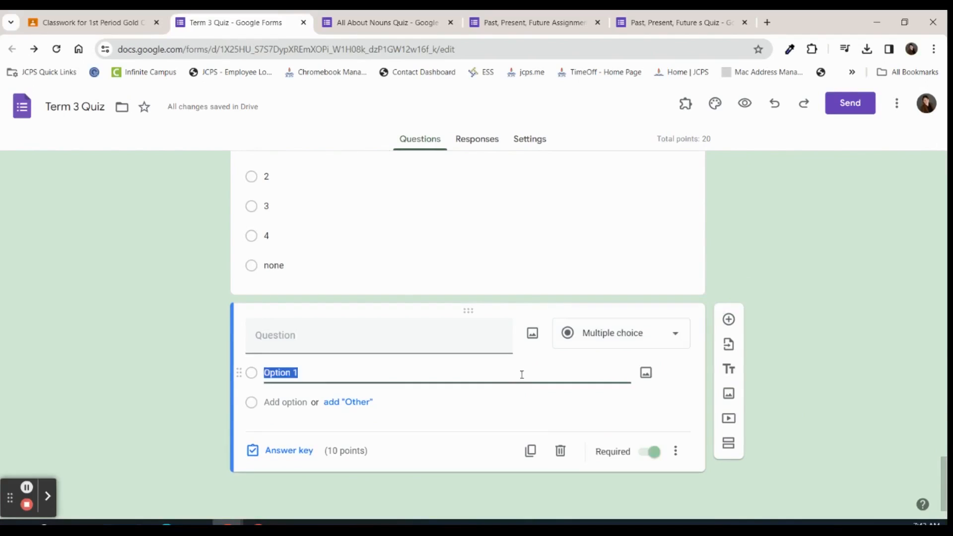
click(612, 341)
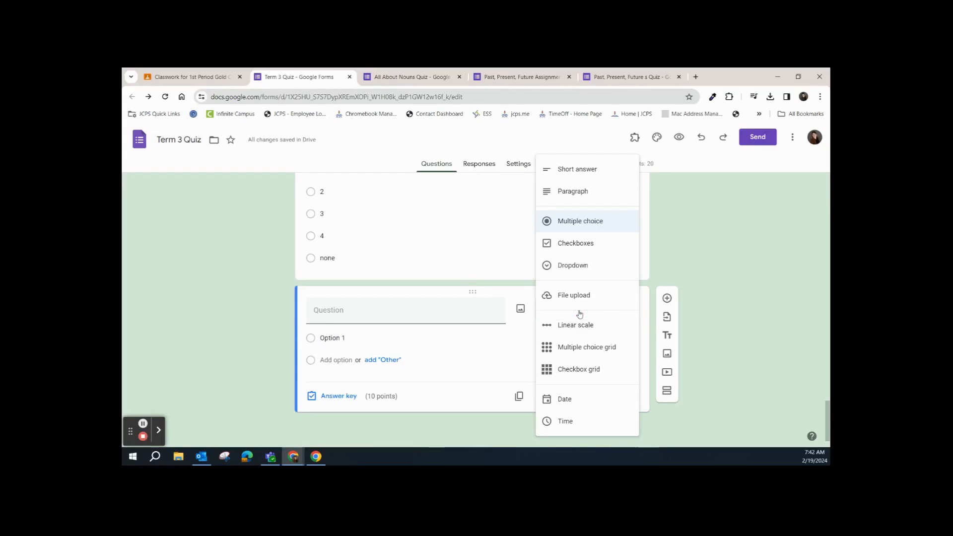
click(610, 353)
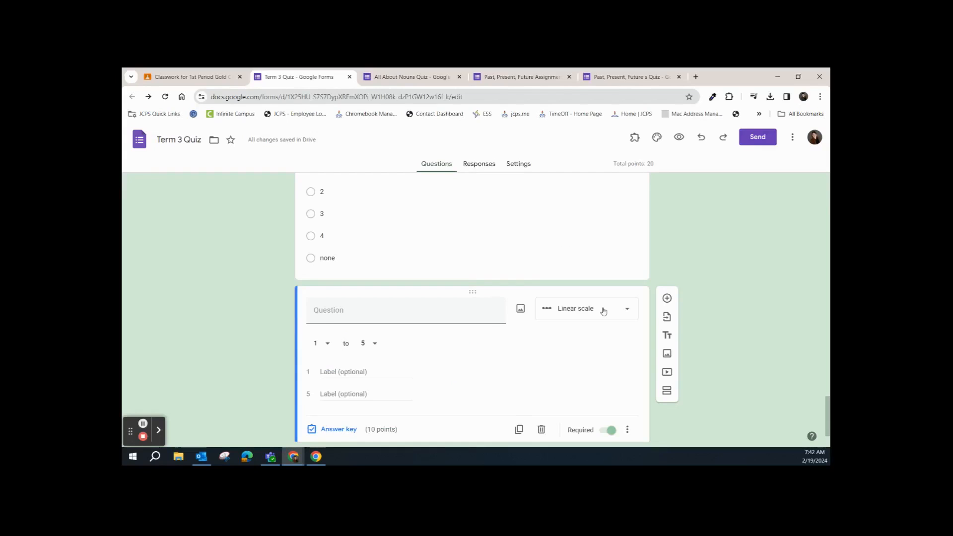
click(644, 337)
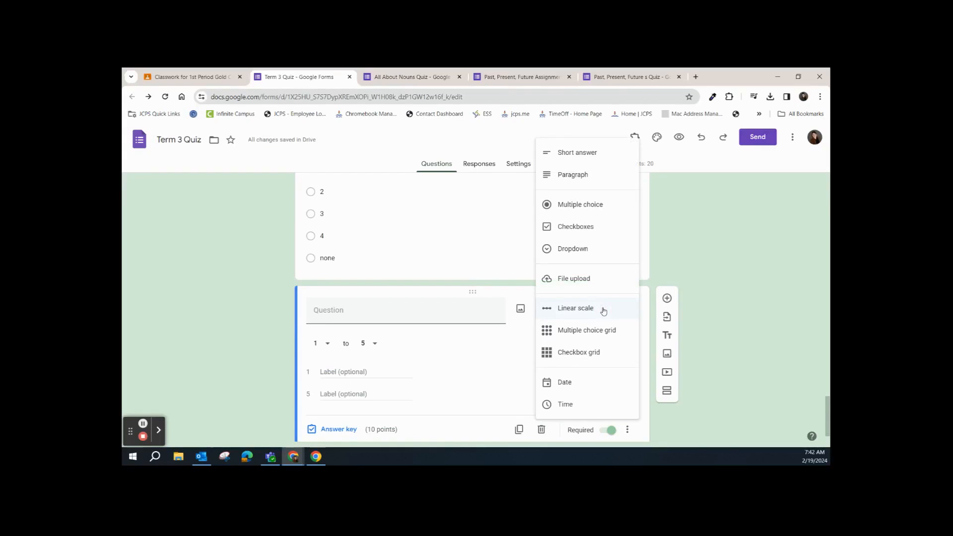
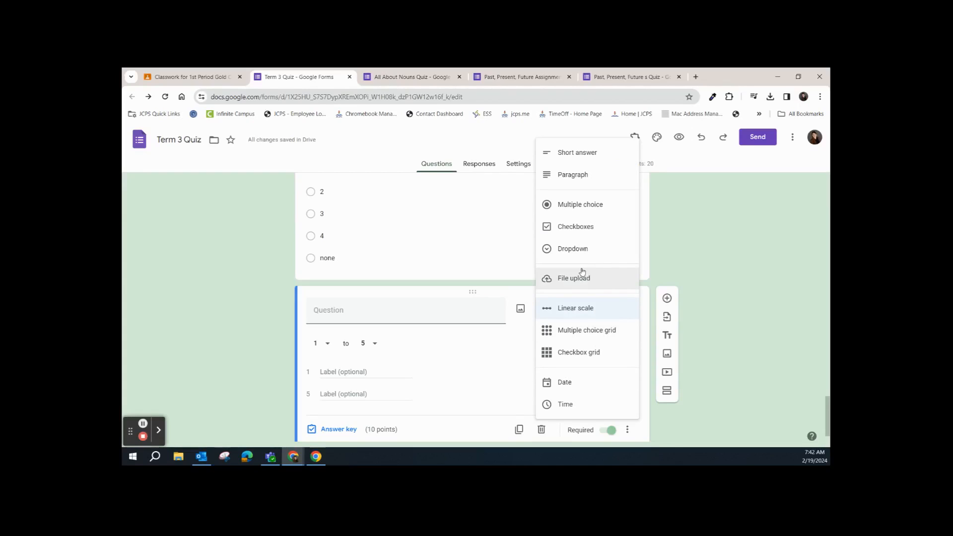
click(573, 249)
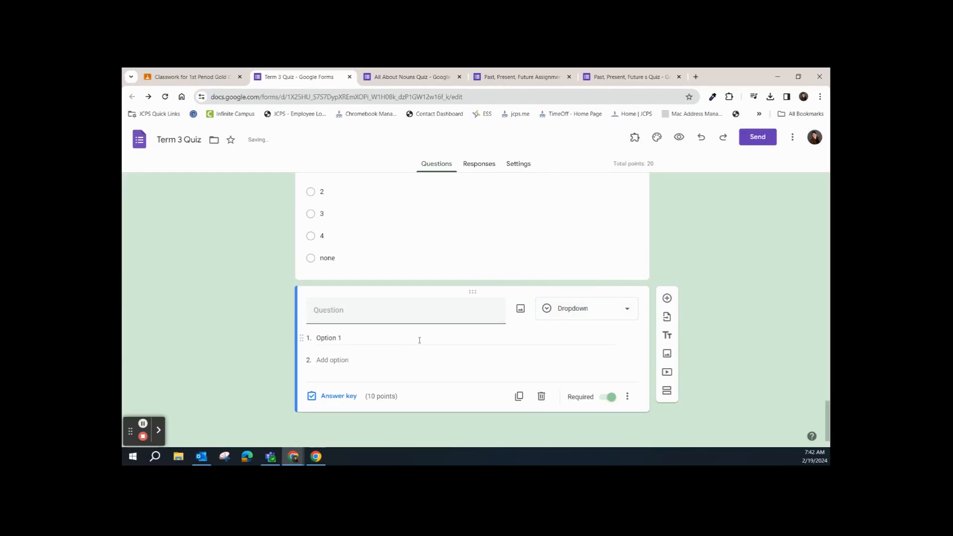
Try the Checkboxes type on the blank question and look at its answer key
click(401, 314)
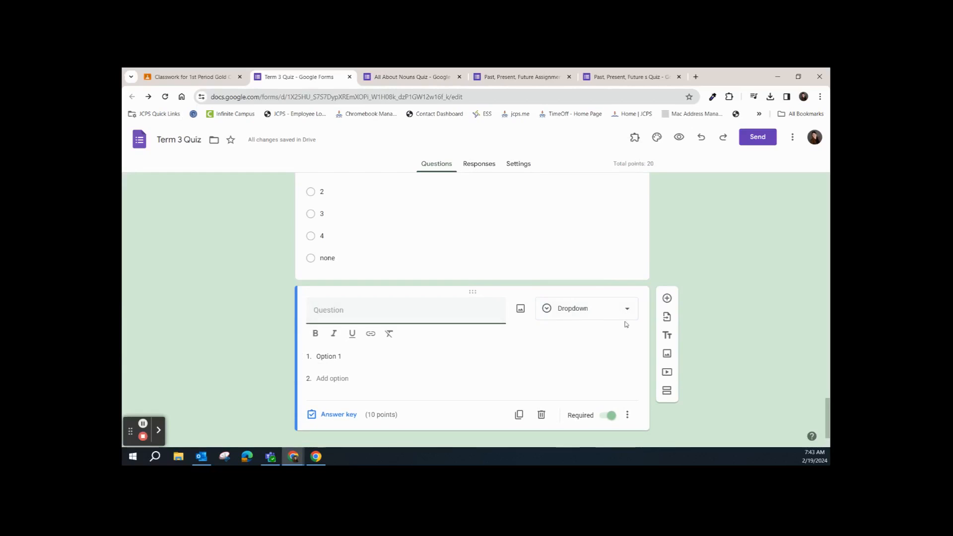
click(610, 313)
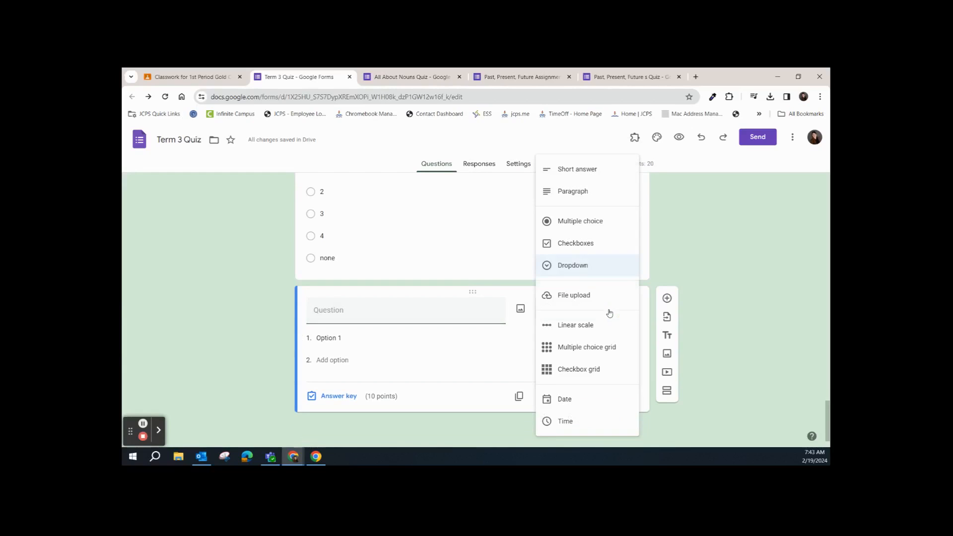
click(607, 244)
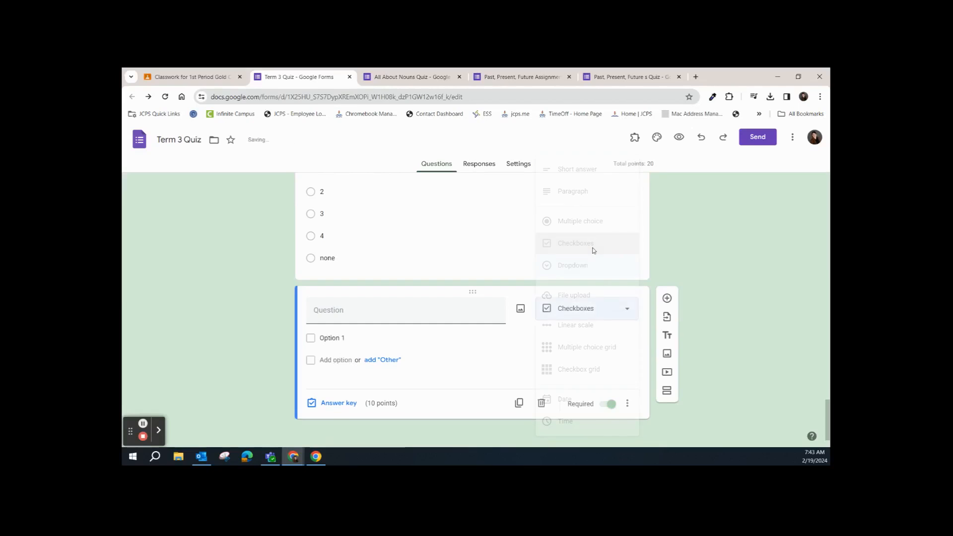
click(579, 310)
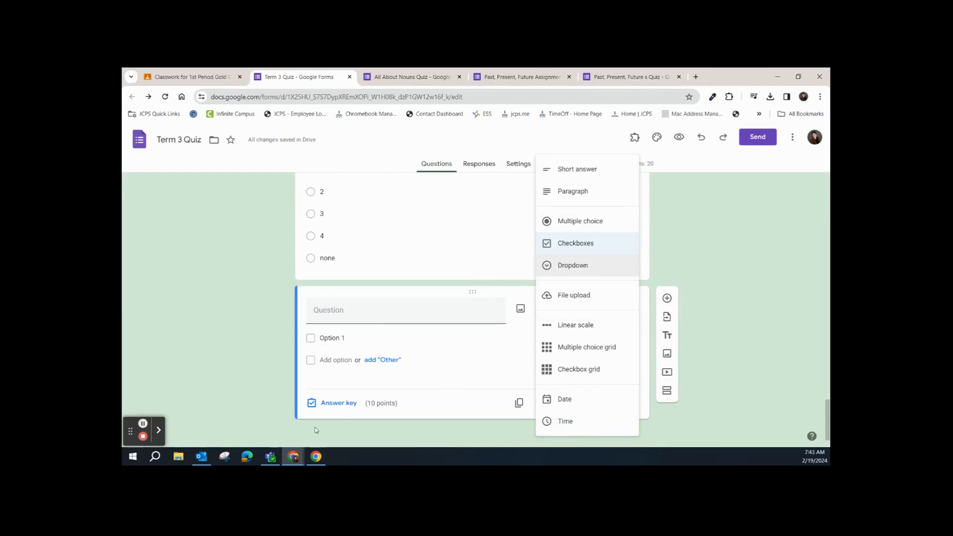
click(414, 372)
click(338, 403)
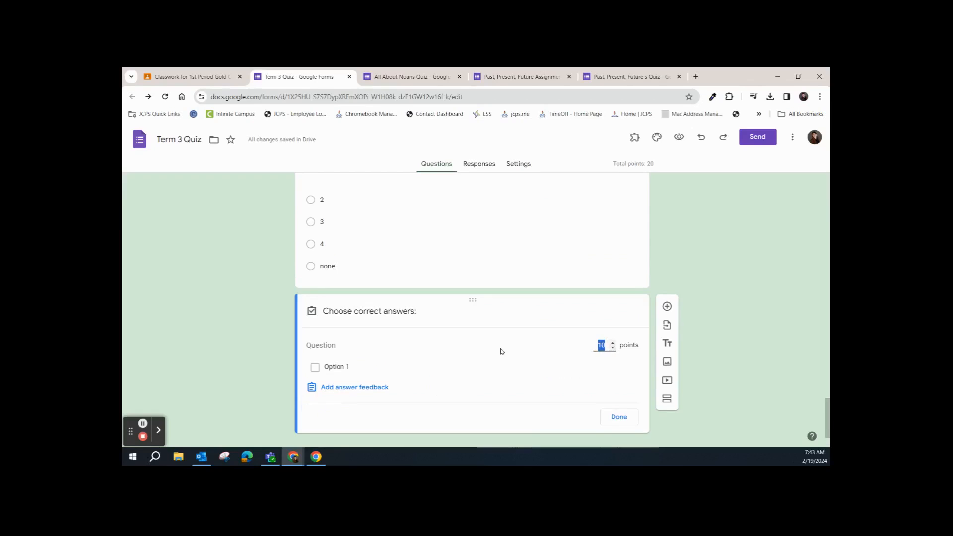
click(618, 402)
Make the new question multiple choice, titled "All sentences must have a noun. True or False", and add the suggested True and False options
click(343, 310)
text(All sente)
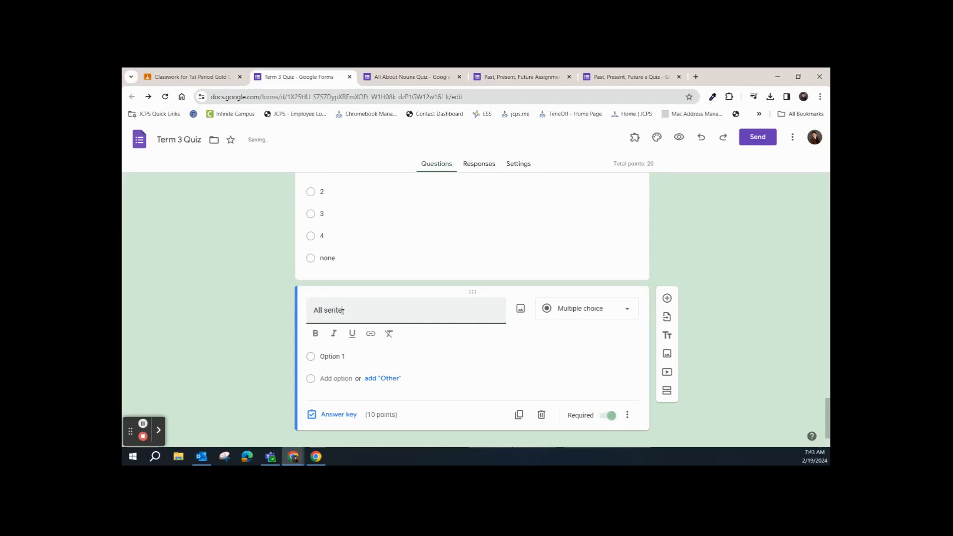
text(nces must have a noun. True or False)
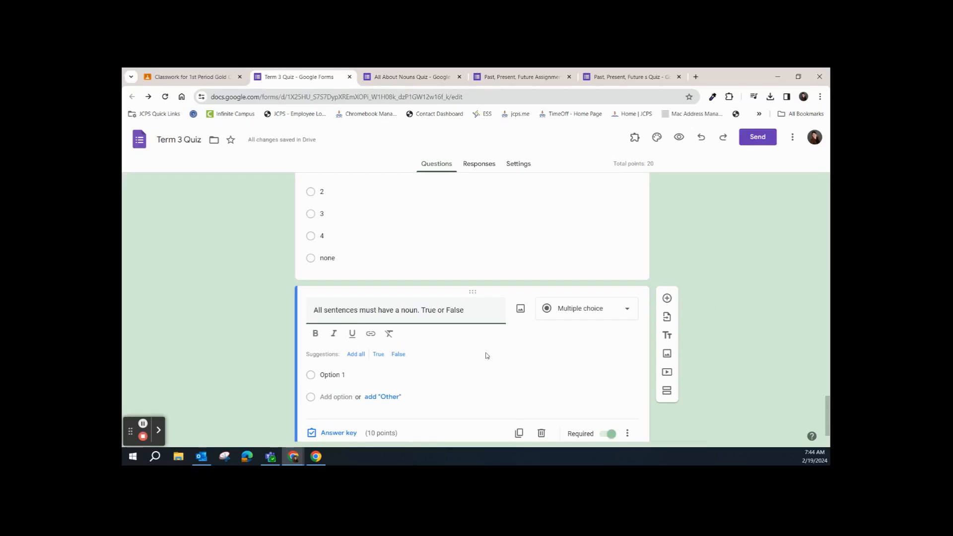
scroll(487, 356, down, 1)
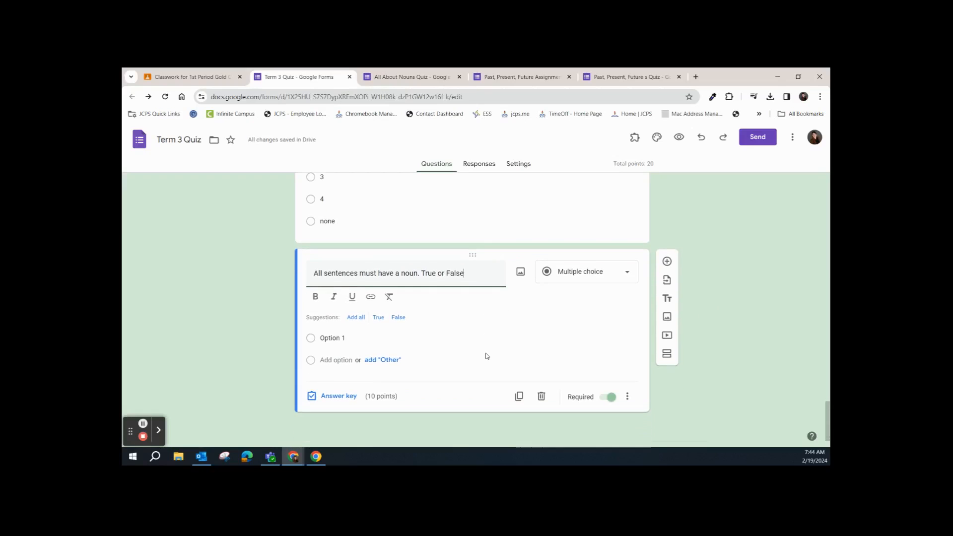
click(359, 320)
click(357, 319)
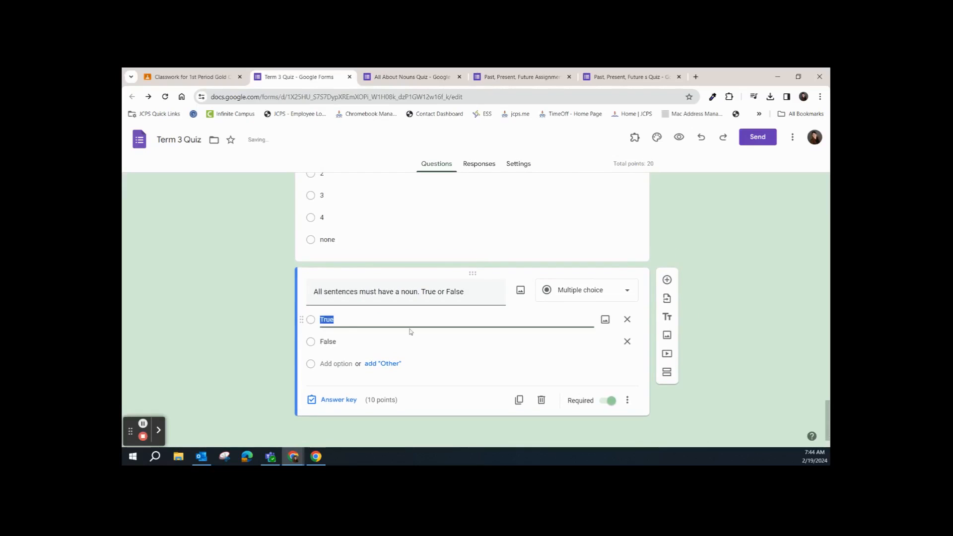
Mark True as the correct answer for the "All sentences must have a noun" question
click(339, 399)
click(315, 345)
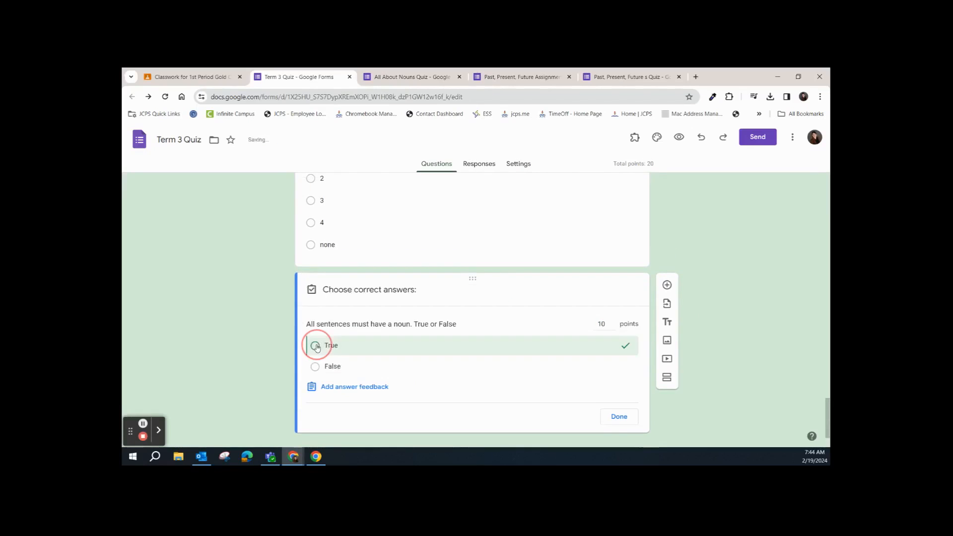
click(618, 417)
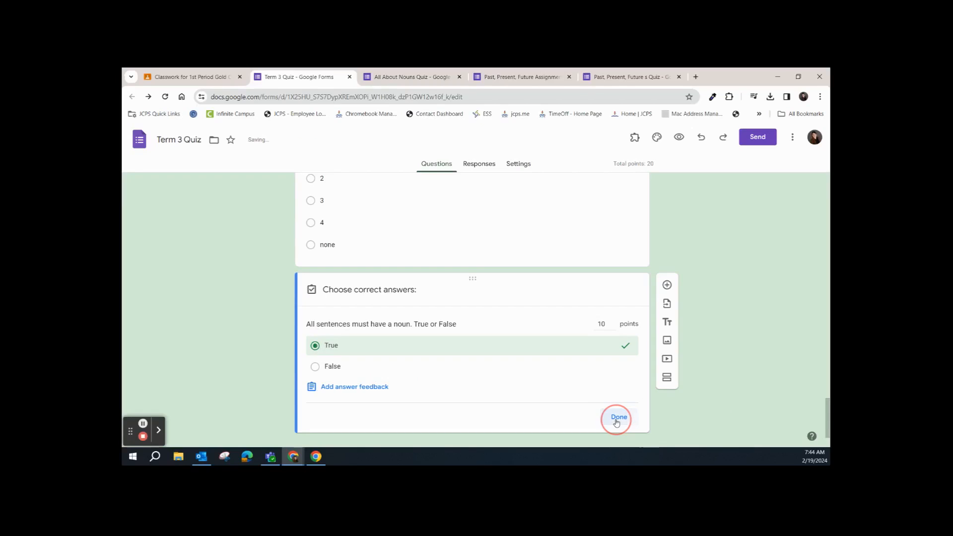
Set the dishes and soccer noun-counting questions to 10 points each in their answer keys
scroll(301, 320, down, 1)
click(367, 178)
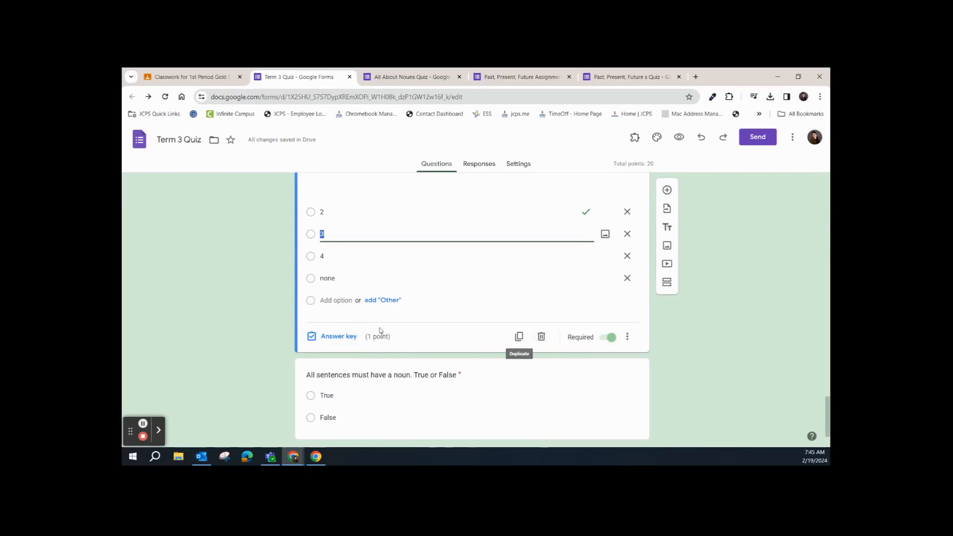
click(330, 336)
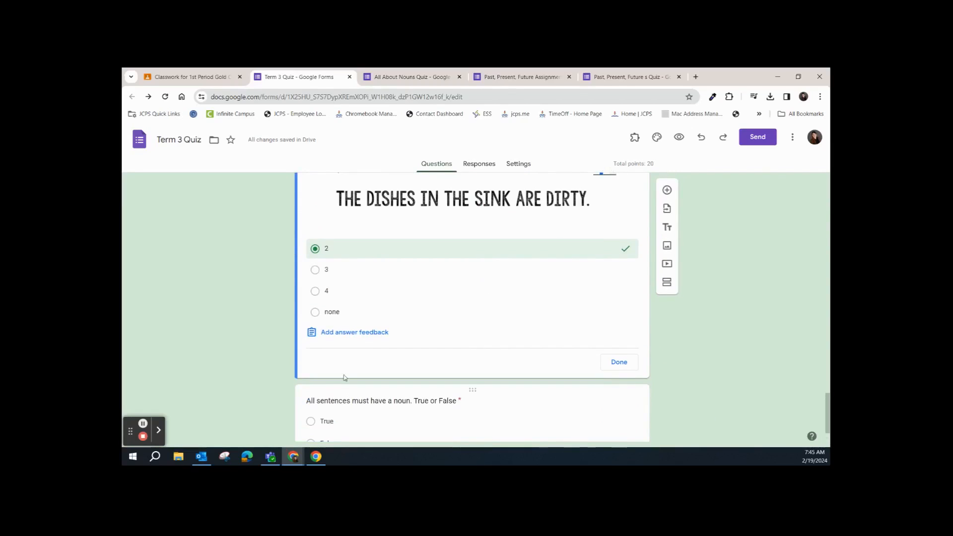
scroll(521, 367, up, 2)
click(610, 262)
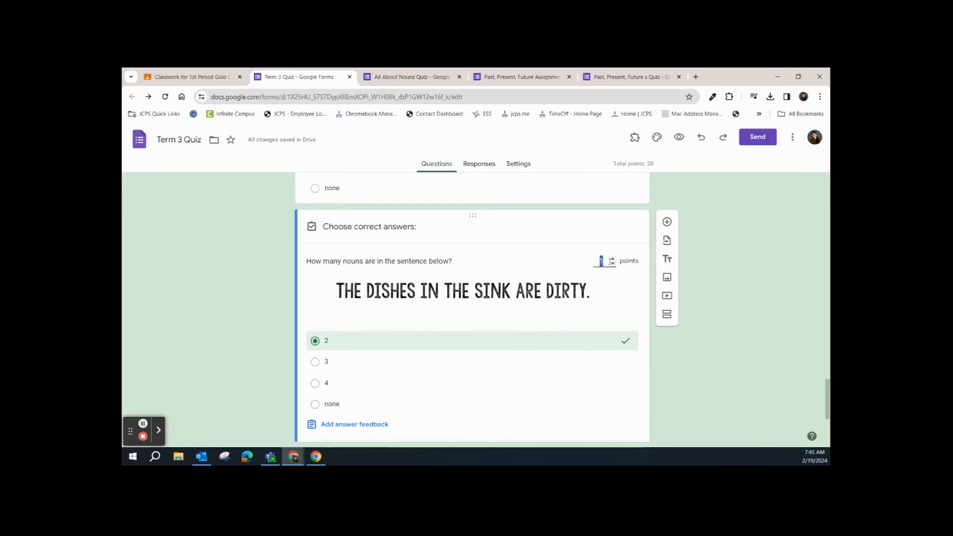
text(10)
scroll(538, 279, up, 5)
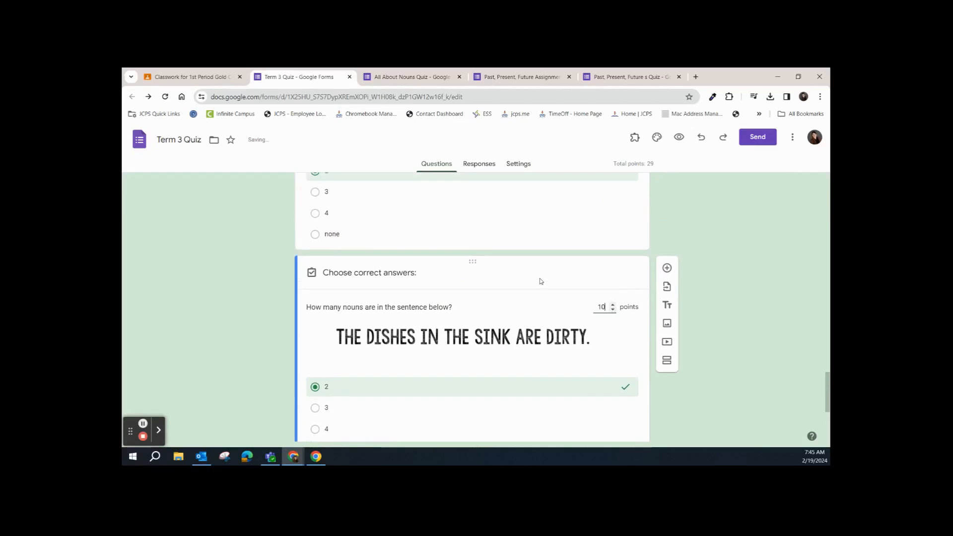
click(592, 293)
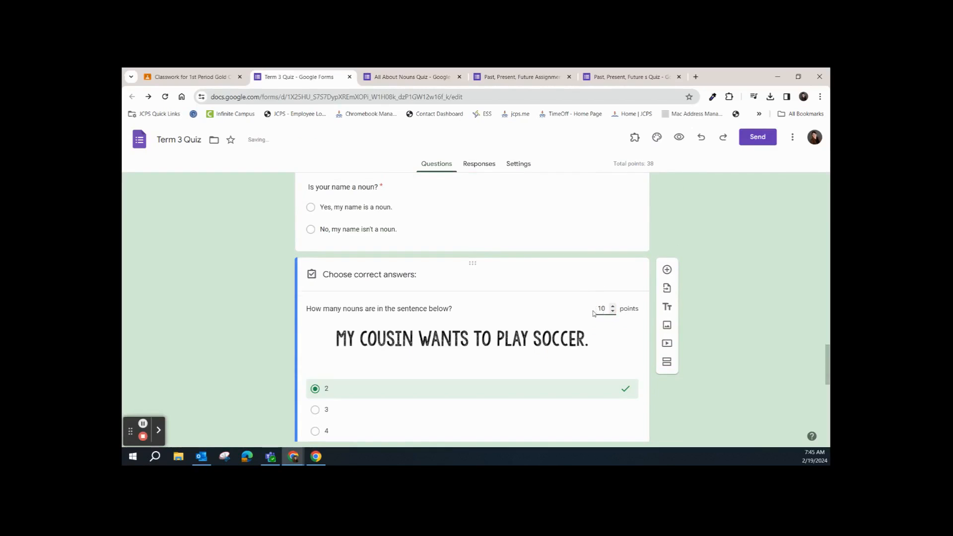
Set each question from "Is your name a noun?" back up to "Future tense means events or actions that..." to 10 points
scroll(604, 310, up, 7)
scroll(556, 326, down, 3)
click(531, 323)
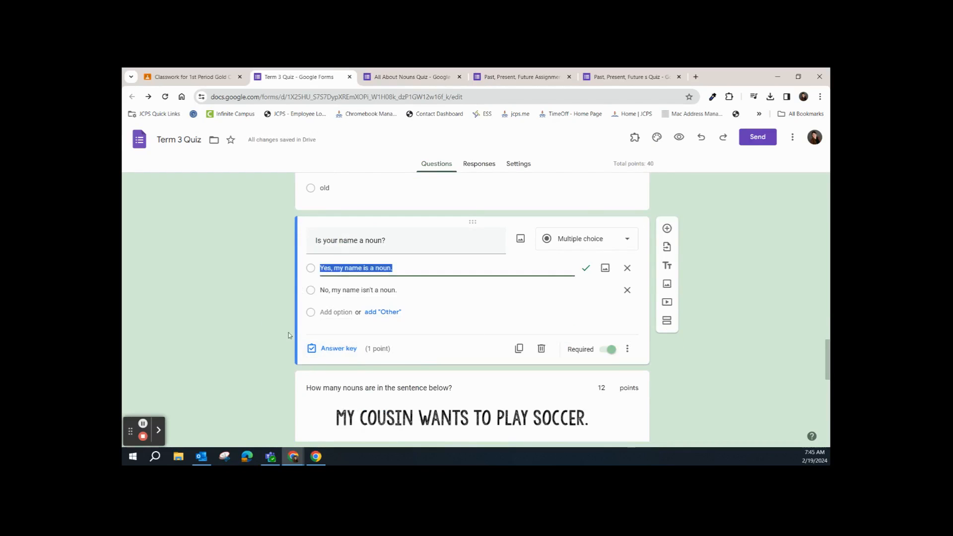
click(337, 350)
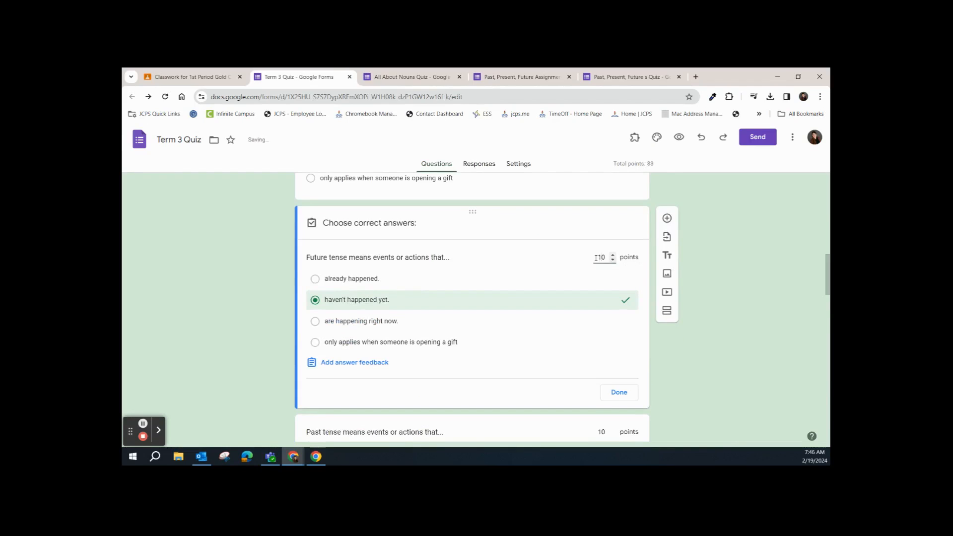
Set the "Present tense means events or actions that..." question to 10 points
scroll(582, 268, up, 4)
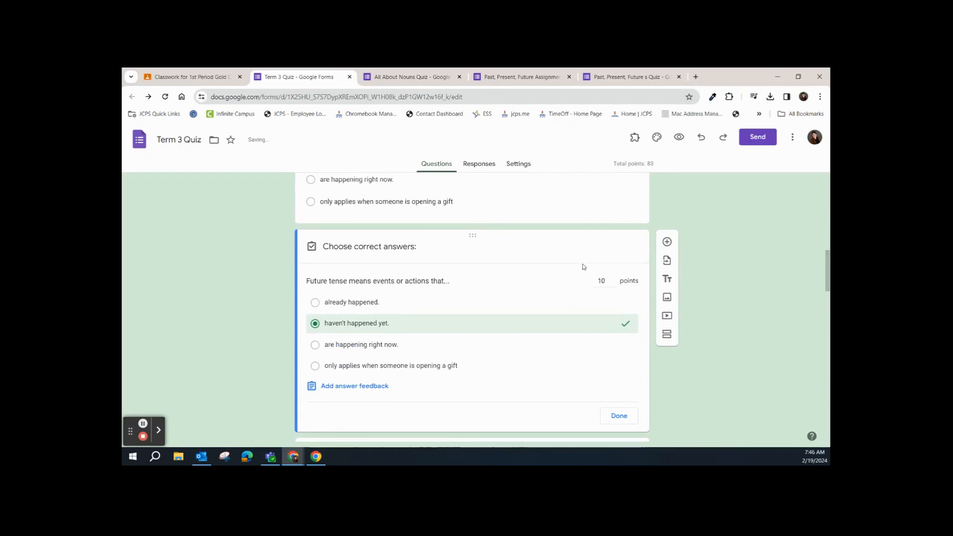
click(568, 296)
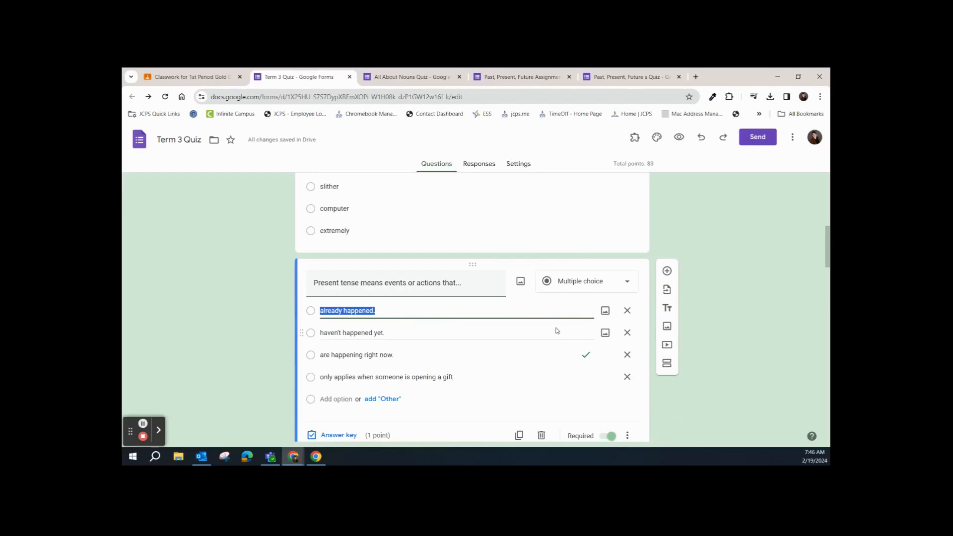
scroll(549, 331, down, 1)
click(339, 389)
double_click(602, 264)
text(10)
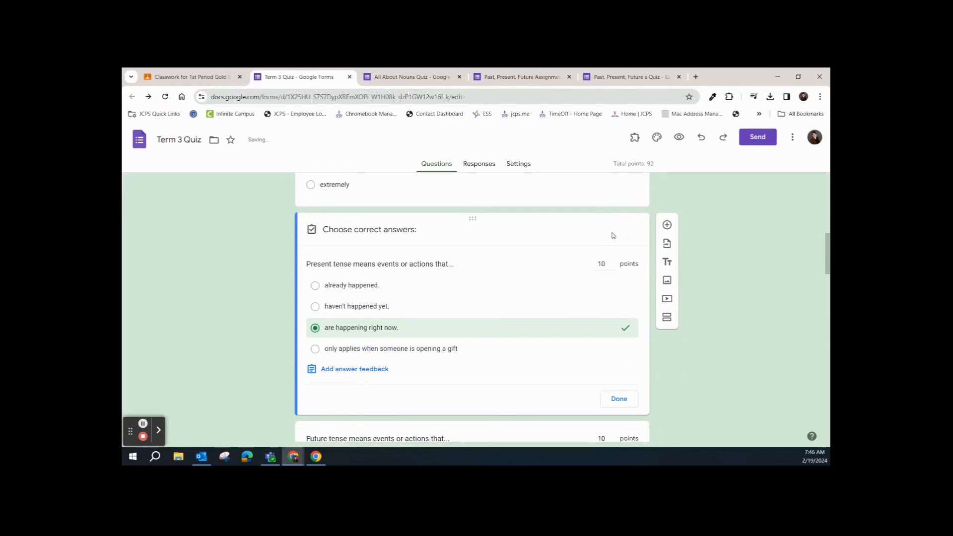
Set the remaining questions at the start of the quiz, including "A noun is...", to 10 points each
scroll(613, 238, up, 3)
click(599, 302)
click(338, 396)
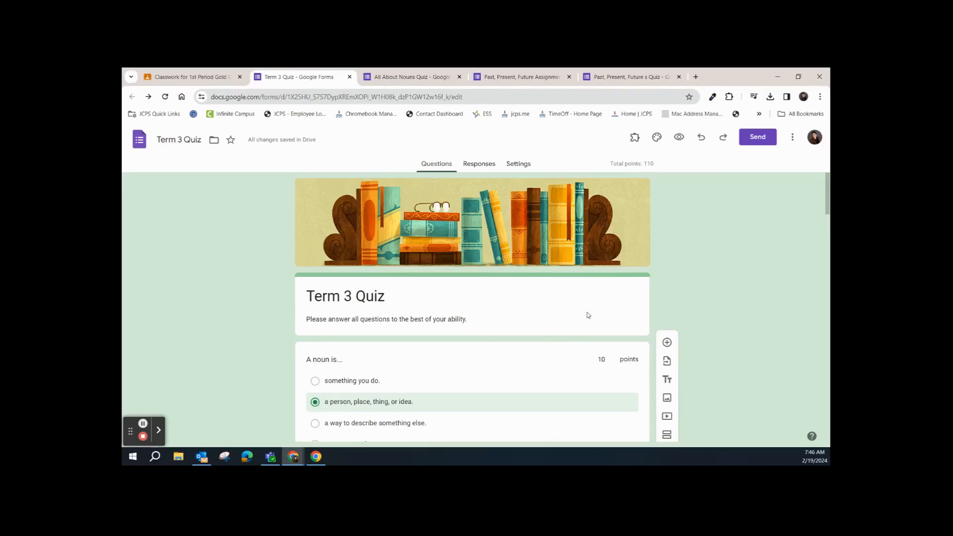
Switch to the Google Classroom assignment and title it "Term 3 Quiz"
scroll(588, 316, down, 3)
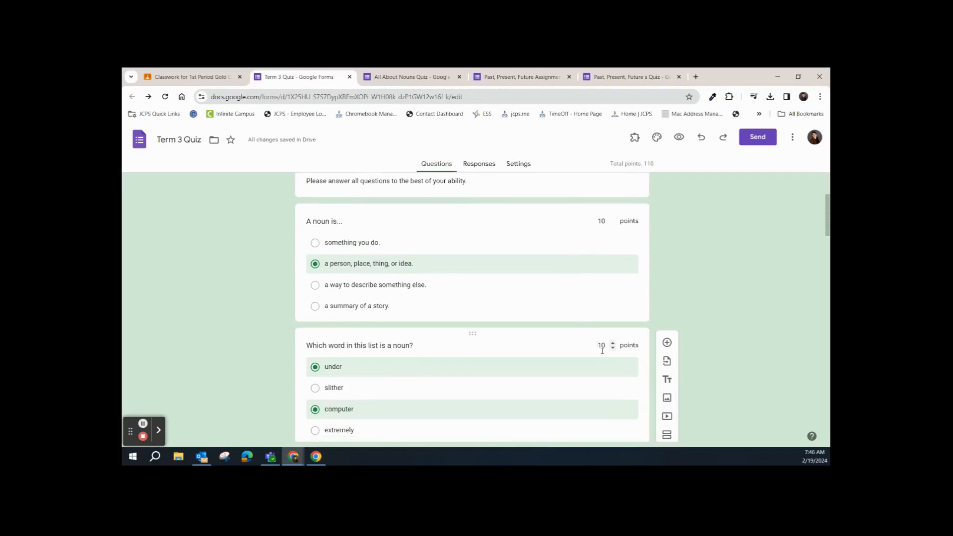
click(167, 81)
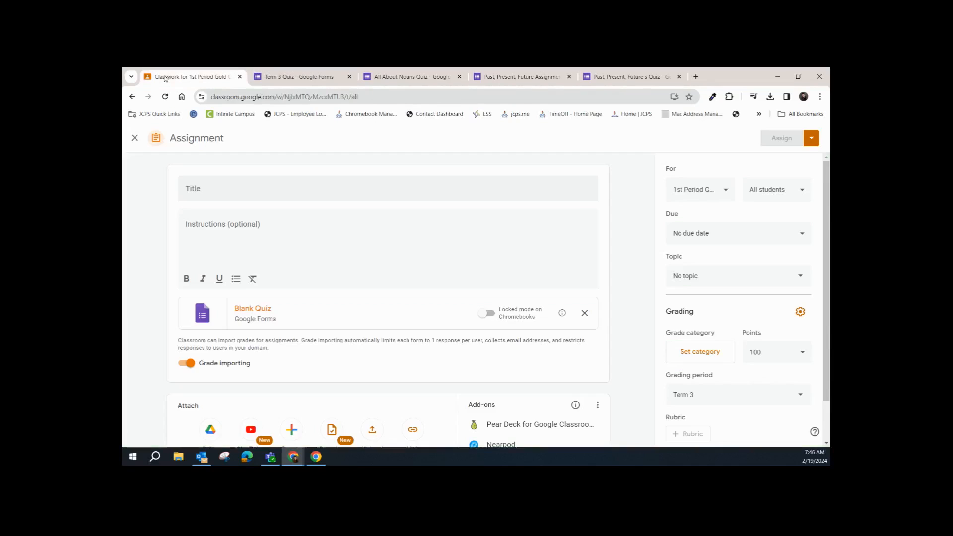
text(Term3)
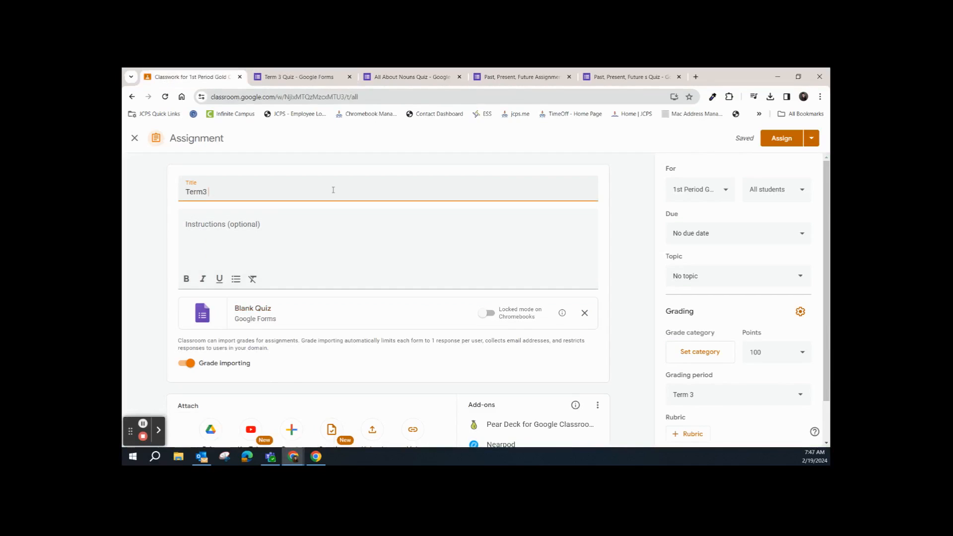
key(BackSpace)
key(BackSpace)
text(3 Quiz)
Enter the instructions "Please complete this quiz by the end of the day 3/8/2024 😀"
click(291, 257)
text(Please complete this quiz by the end of the d)
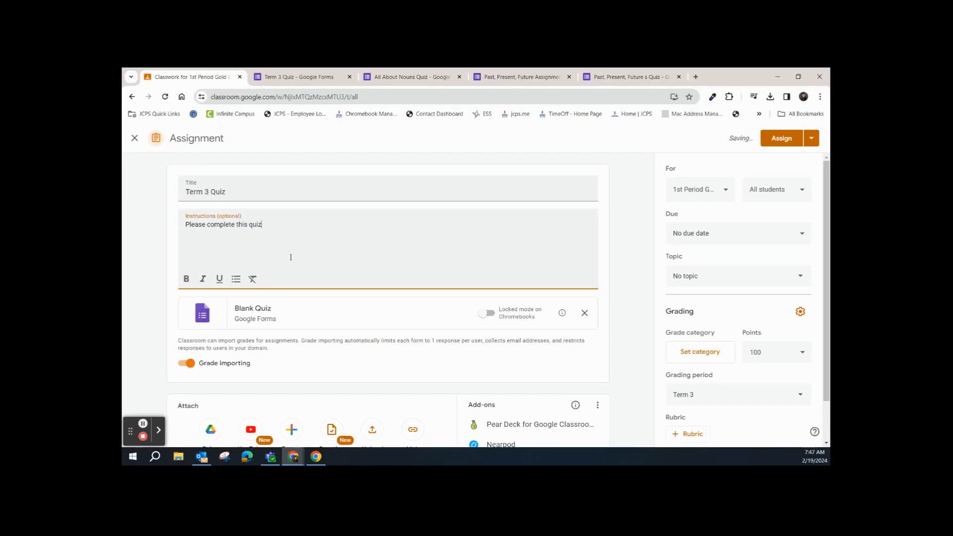
text(ay)
text(3/8/2024 😀)
Add both EIGHTH GRADE MATHEMATICS classes to the Term 3 Quiz assignment alongside the 1st Period class
click(705, 191)
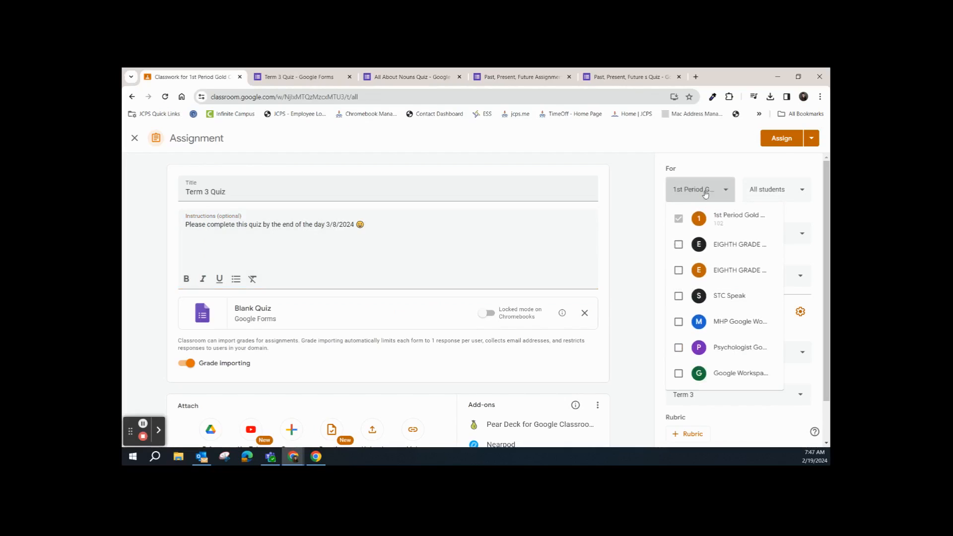
click(678, 244)
click(678, 271)
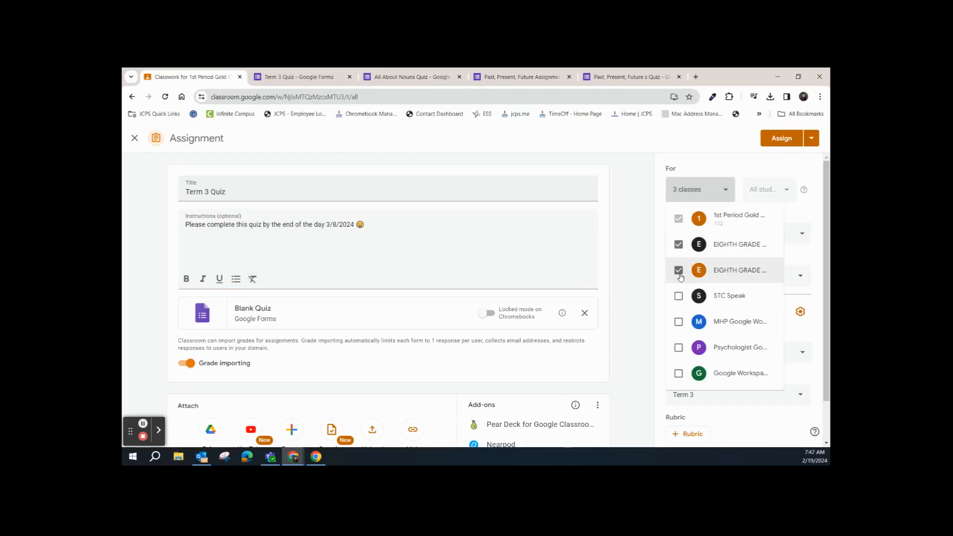
click(648, 276)
Set the quiz's due date to Mar 8, 2024 and its topic to Test
click(736, 234)
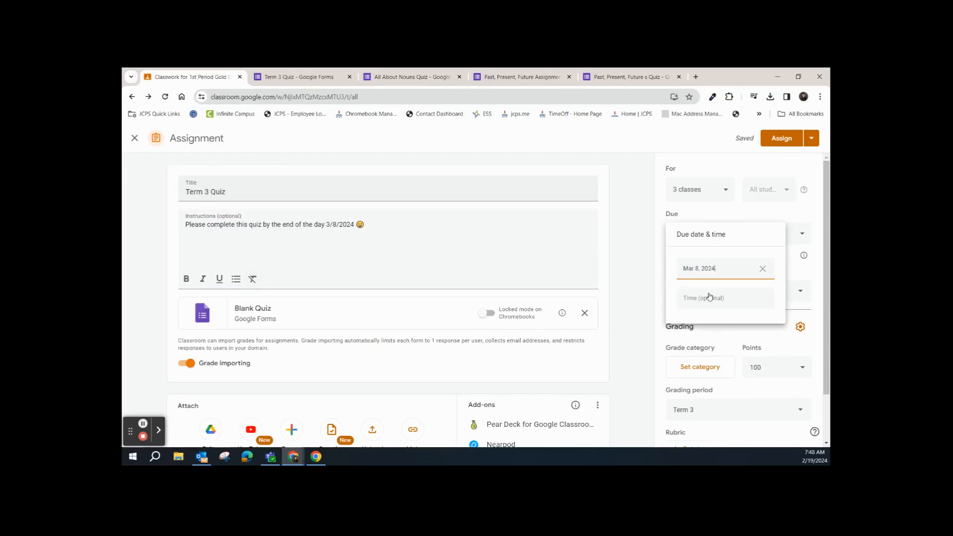
click(742, 214)
click(727, 291)
click(694, 173)
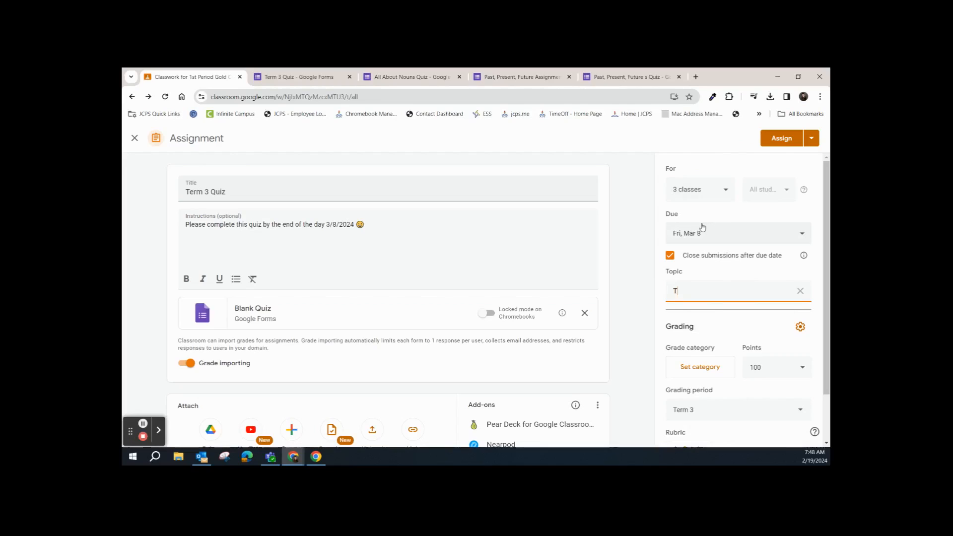
click(722, 326)
Replace the Blank Quiz attachment with the Term 3 Quiz form from Drive and turn on locked mode on Chromebooks
scroll(723, 362, down, 1)
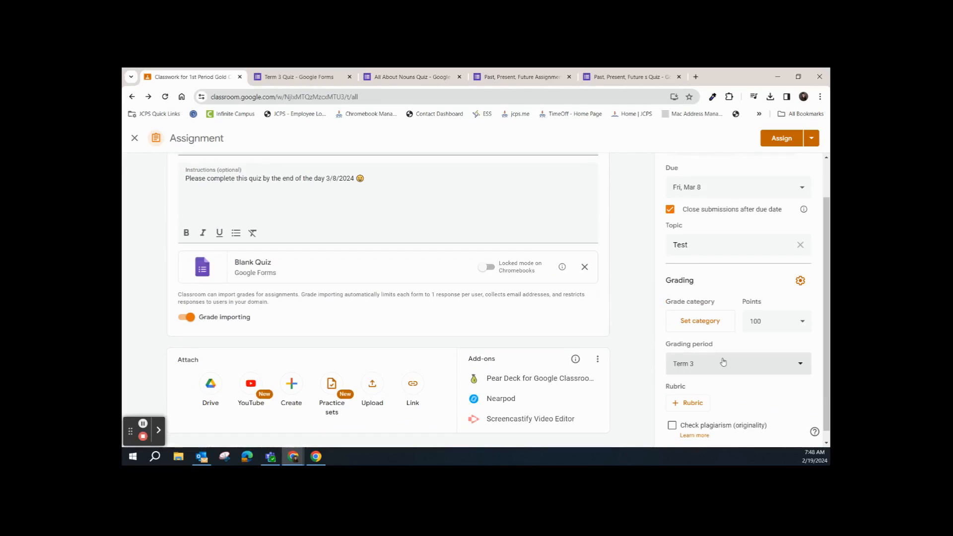
scroll(722, 365, down, 1)
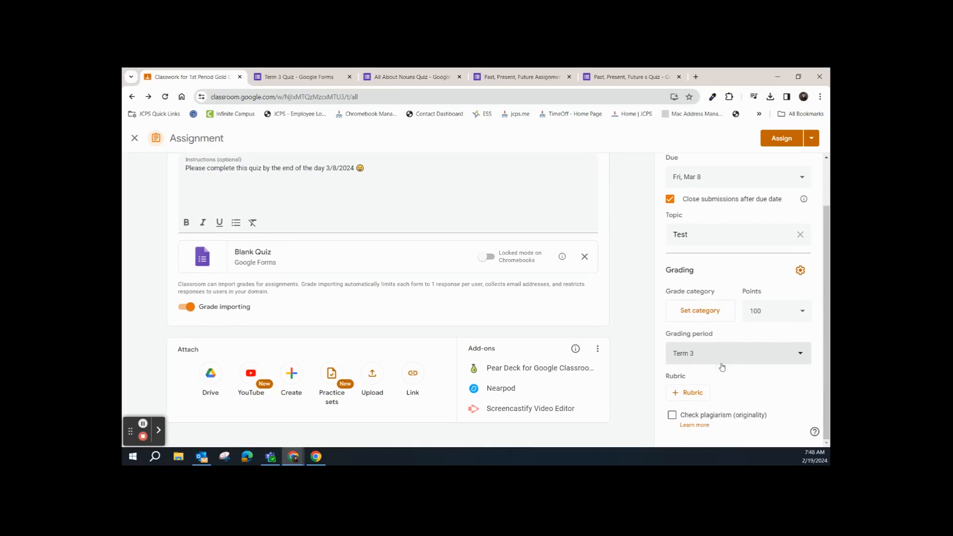
scroll(224, 323, up, 2)
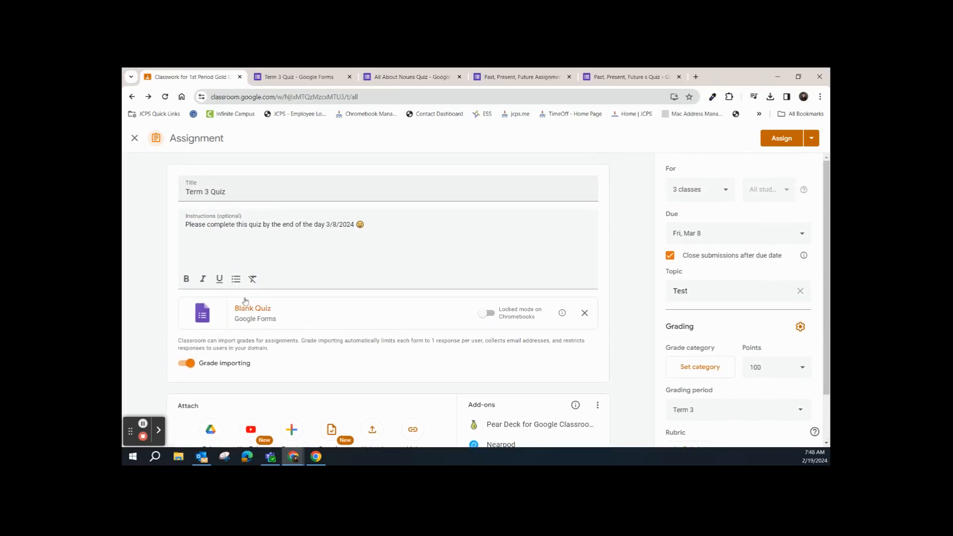
click(585, 314)
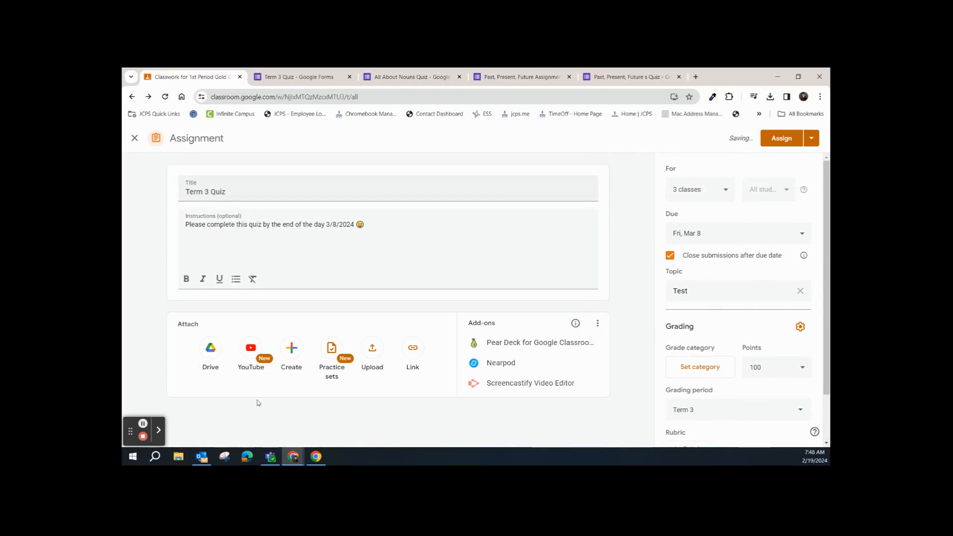
click(212, 361)
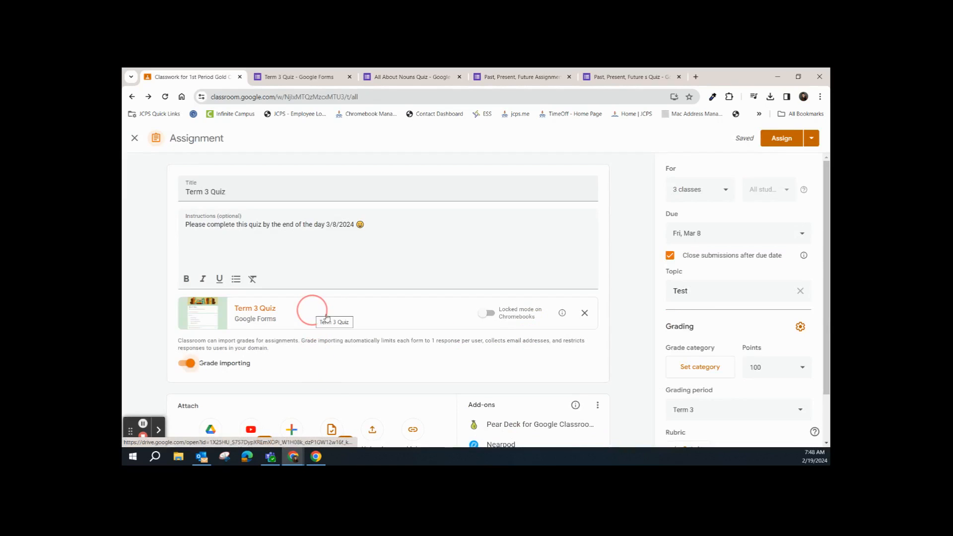
click(499, 323)
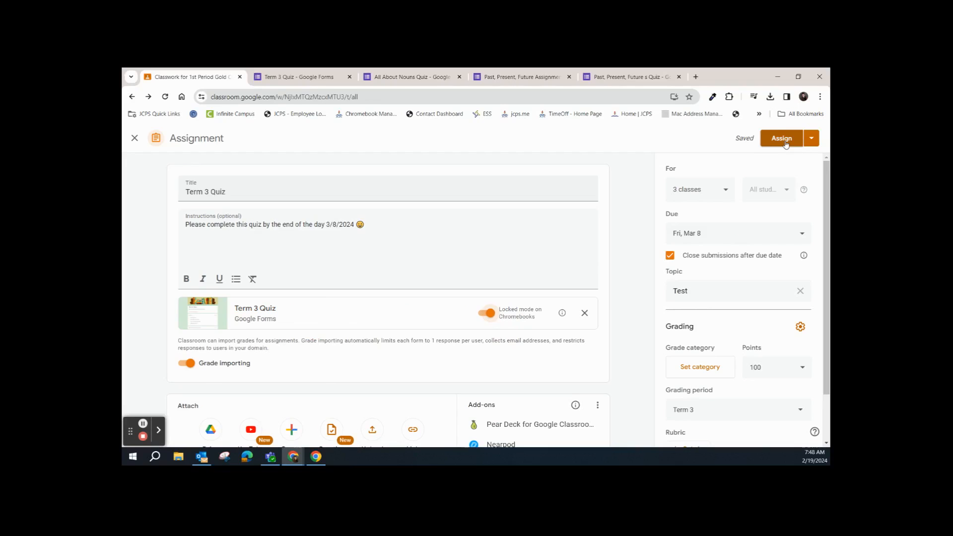
Start scheduling the assignment and copy the 1st Period Gold Class settings to all the other classes
click(734, 190)
click(811, 139)
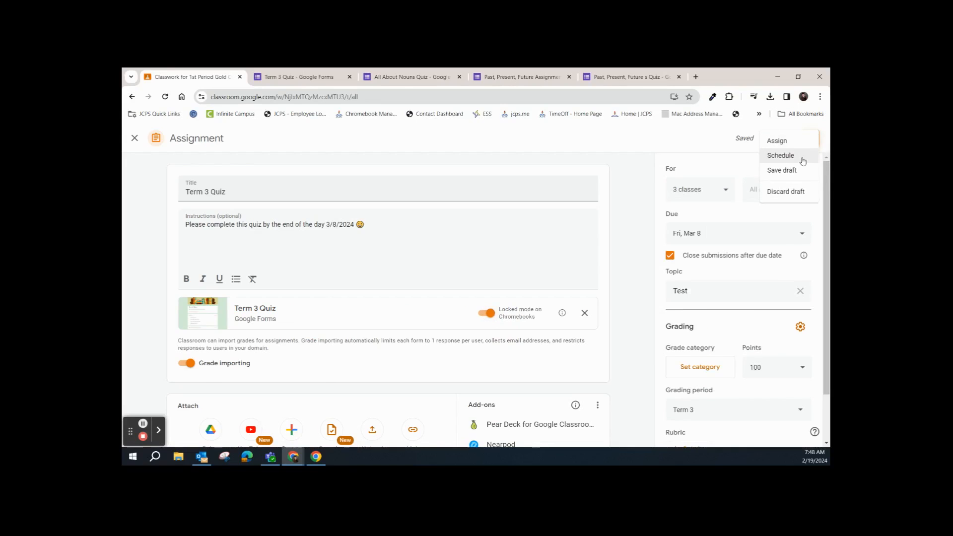
click(794, 154)
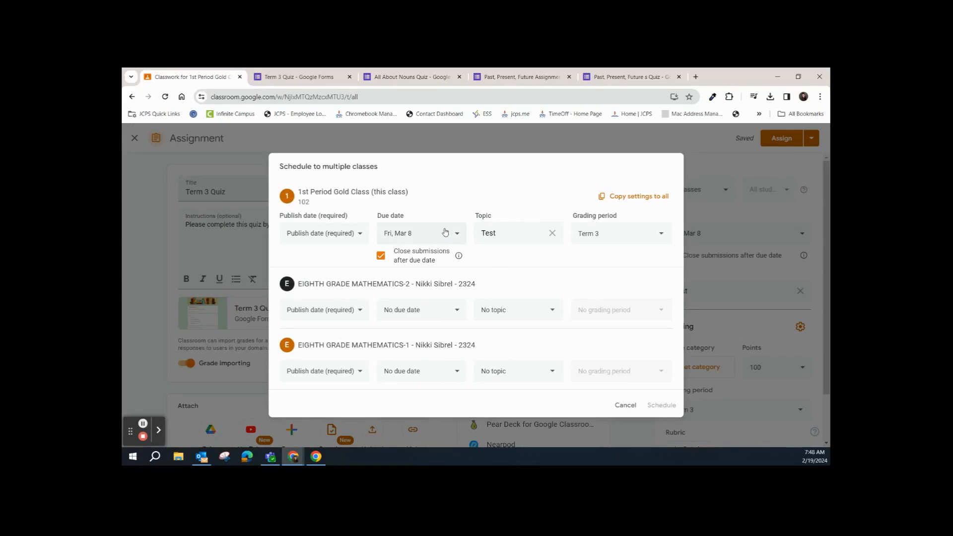
click(619, 197)
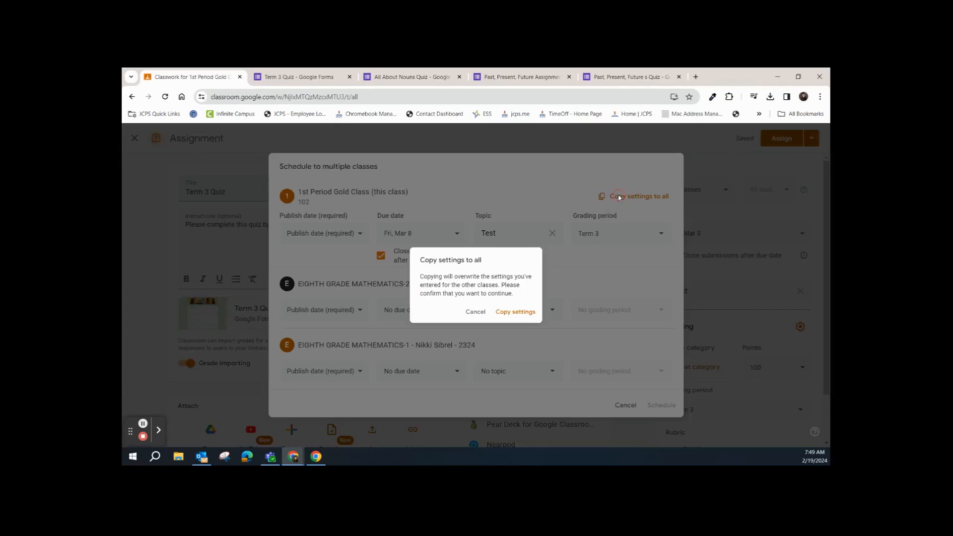
click(502, 317)
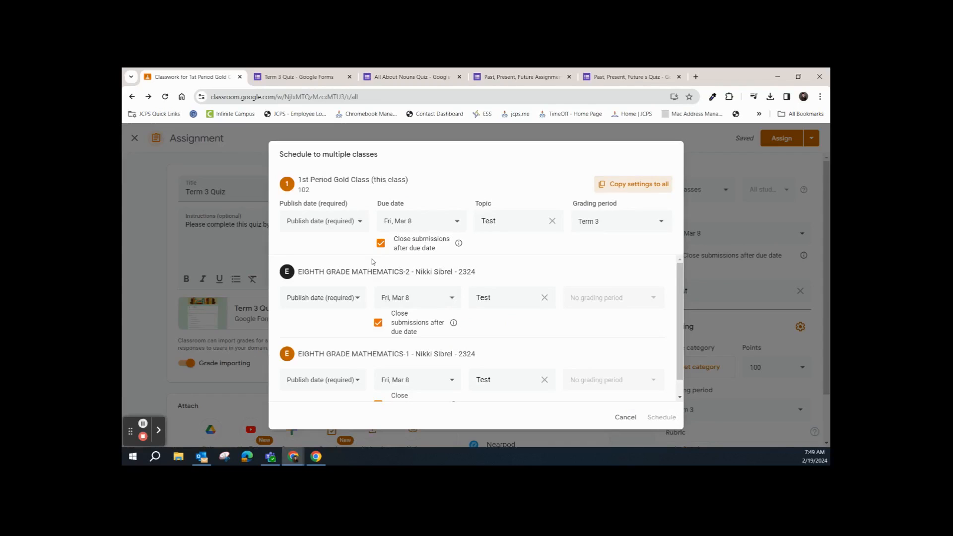
Set the publish date to Mar 4, 2024 at 8:00 AM for all three classes and schedule the quiz
scroll(359, 322, down, 1)
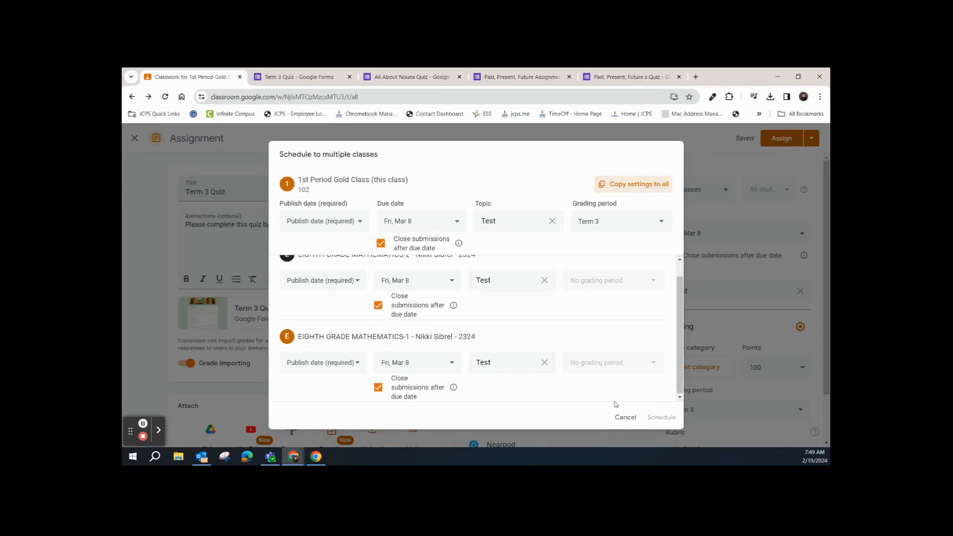
scroll(526, 309, up, 1)
click(297, 224)
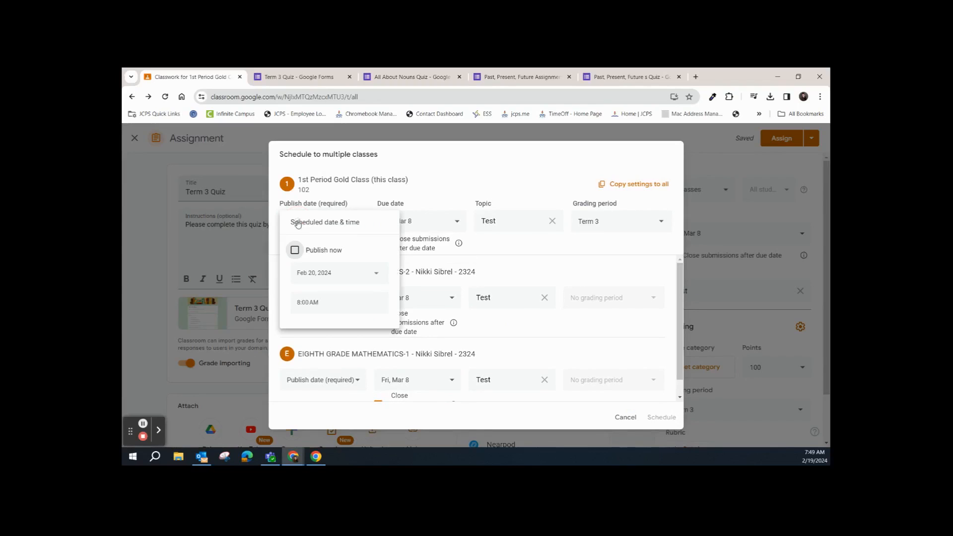
click(375, 277)
click(385, 294)
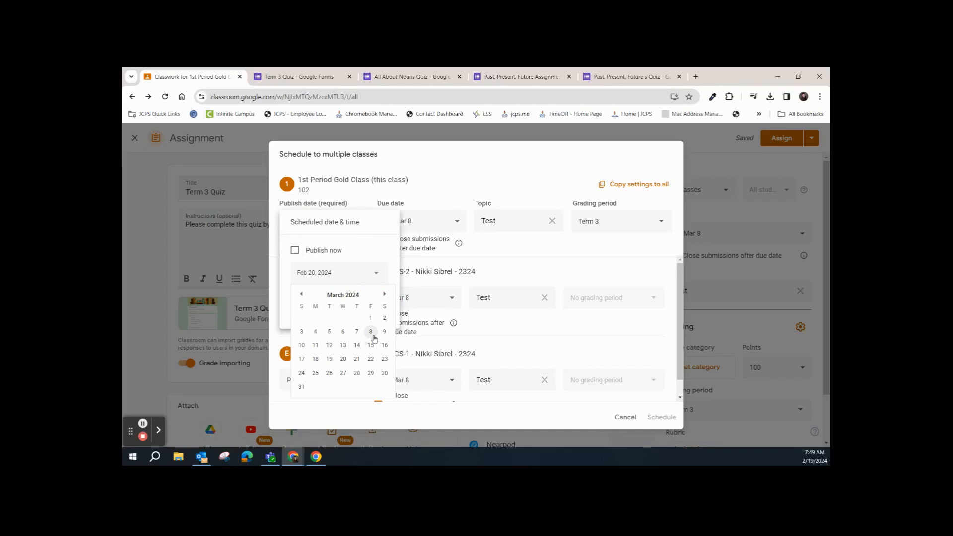
click(315, 332)
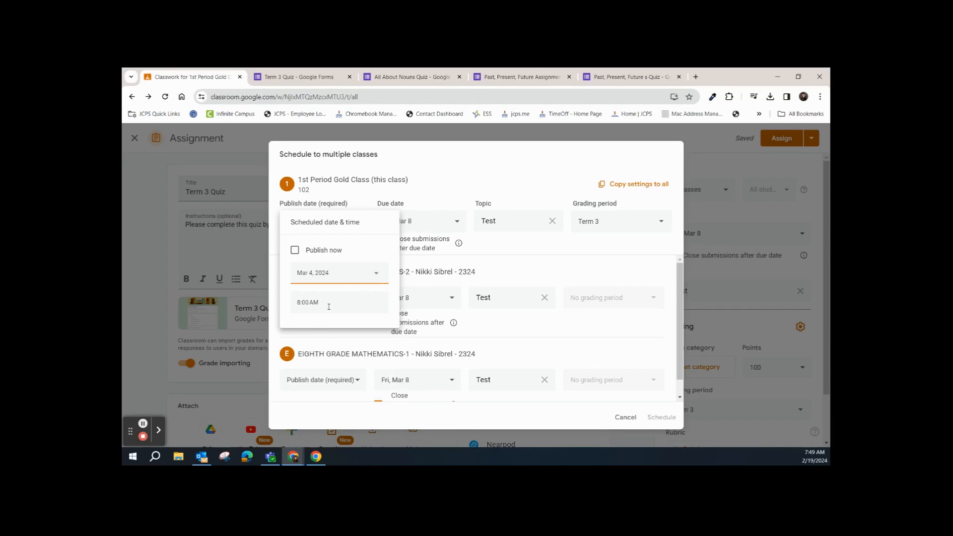
click(296, 250)
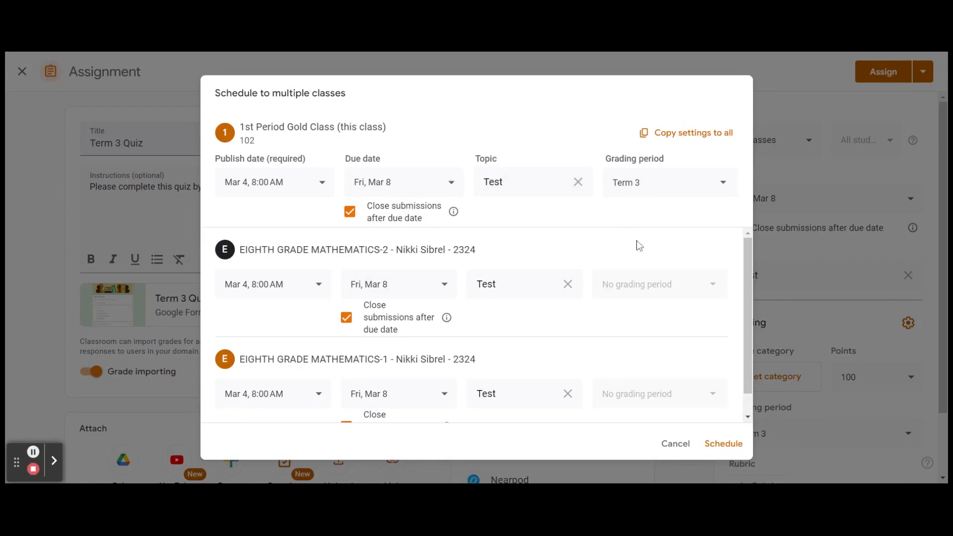
click(728, 444)
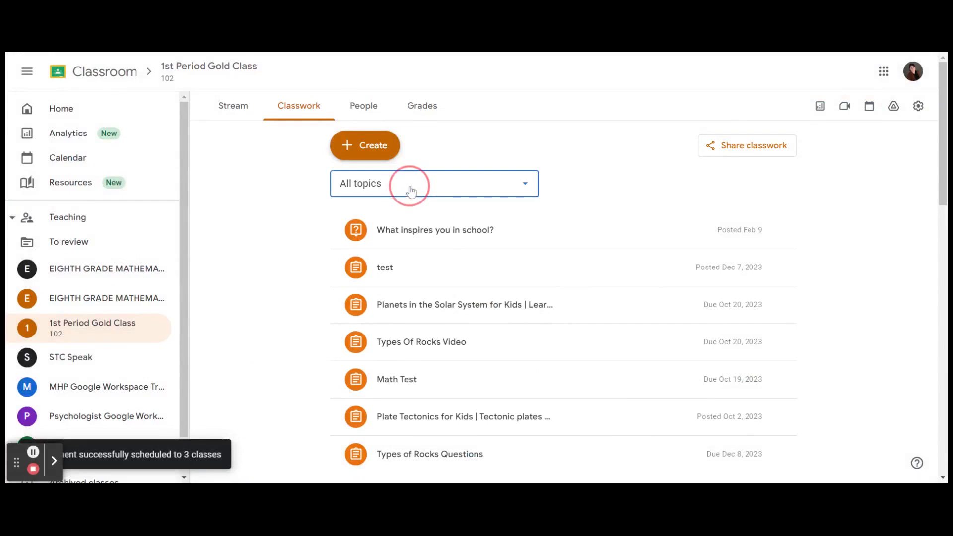
Filter the classwork by the Test topic and open the options of the scheduled Term 3 Quiz
click(469, 190)
click(374, 238)
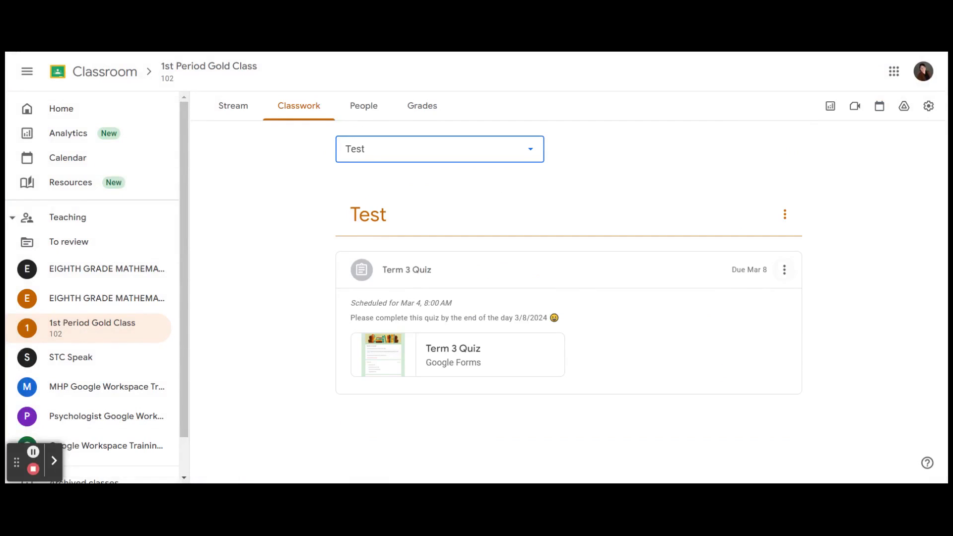
click(784, 269)
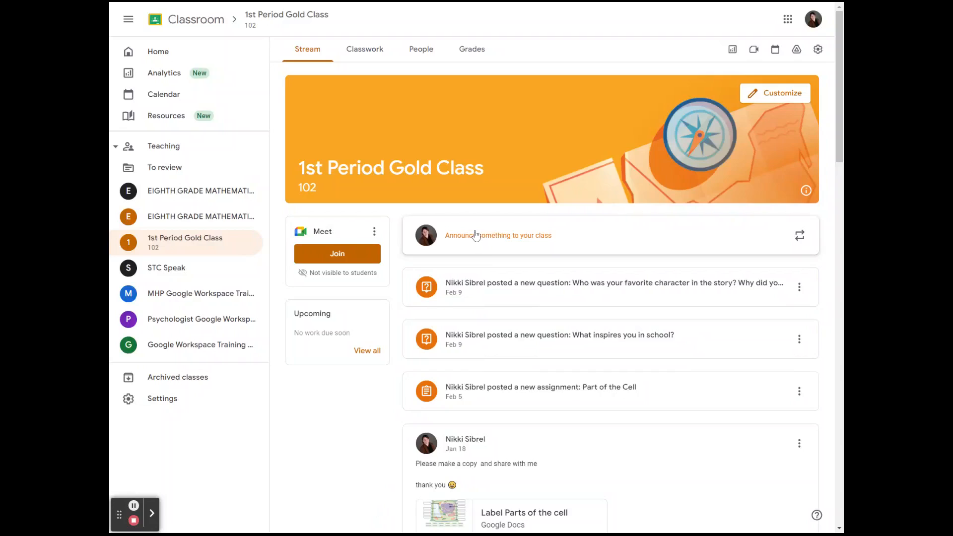
Reuse the "Plate Tectonics for Kids" post from the Science class, creating new copies of all attachments
click(362, 60)
click(380, 87)
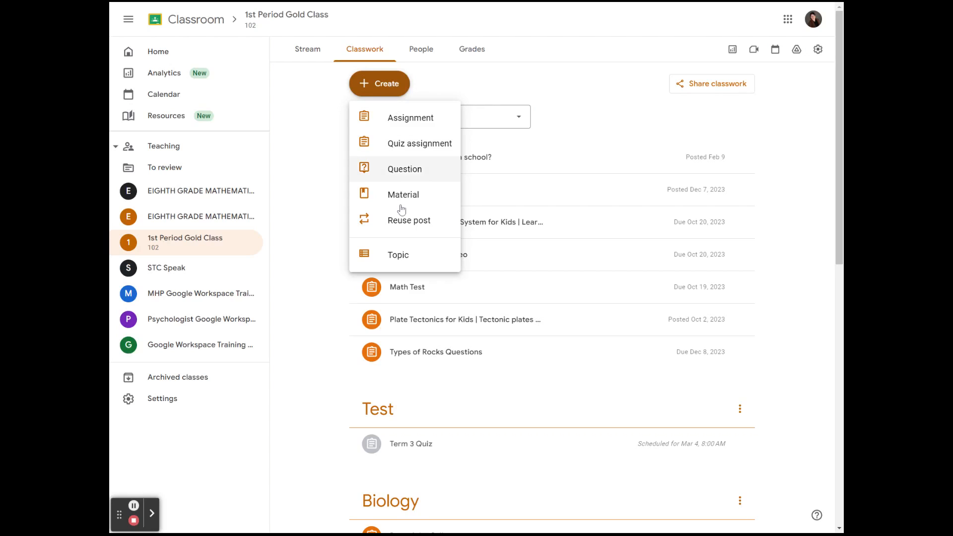
click(401, 226)
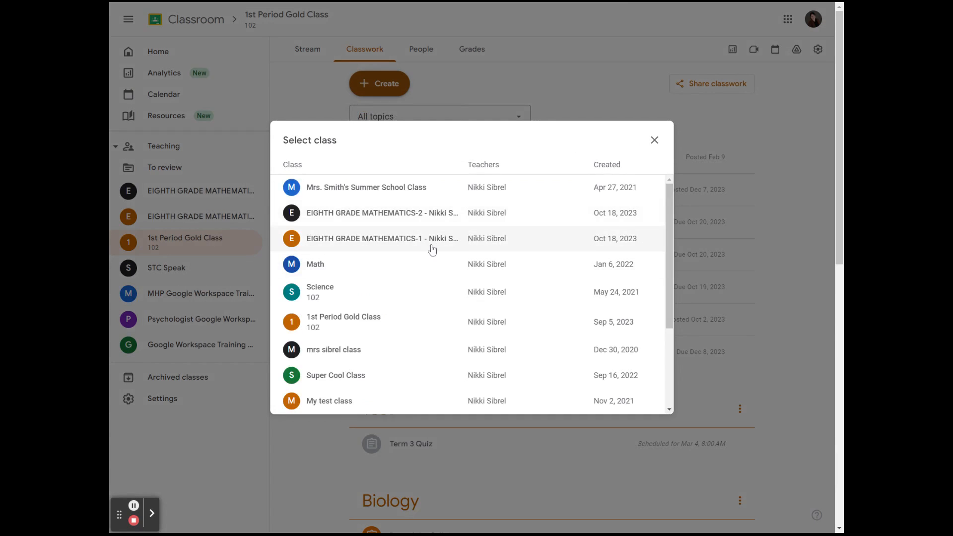
click(347, 298)
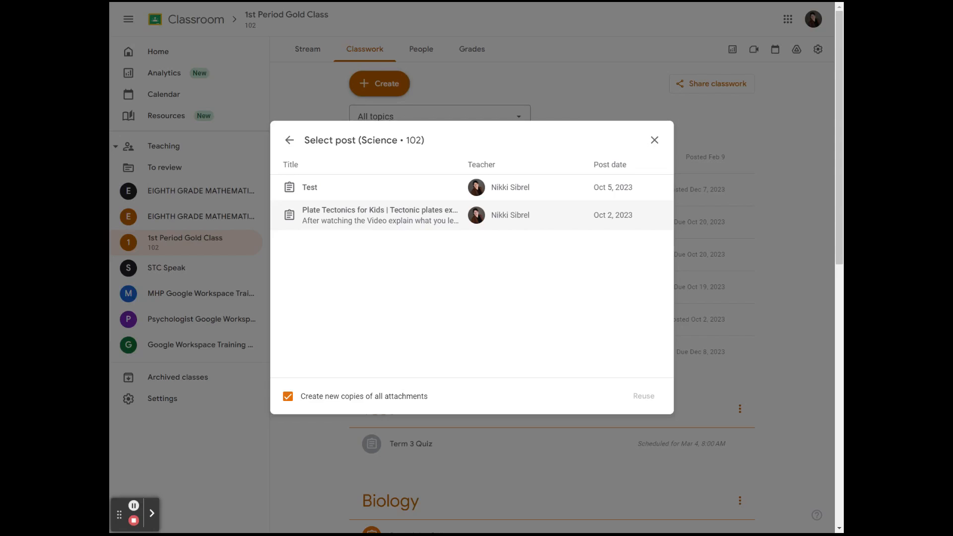
click(404, 223)
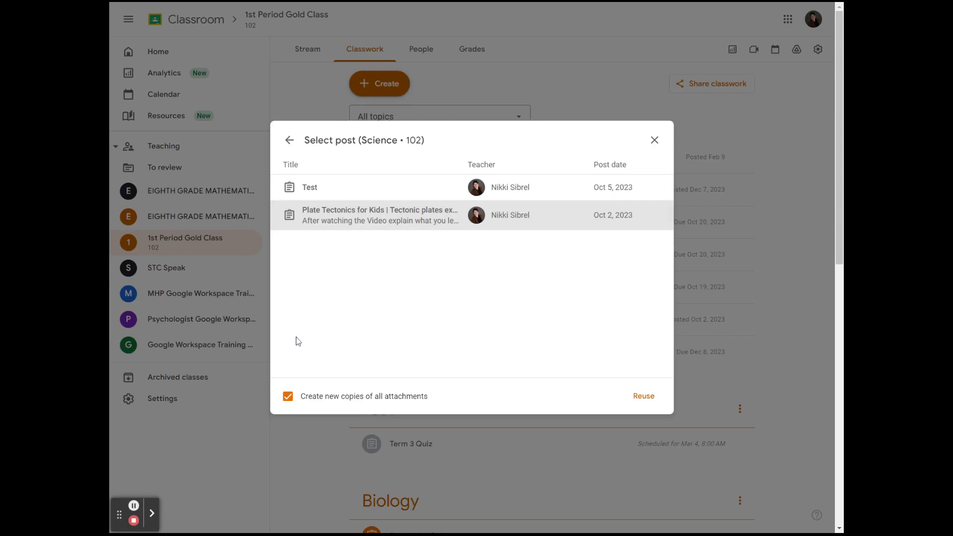
click(288, 397)
click(287, 397)
click(647, 399)
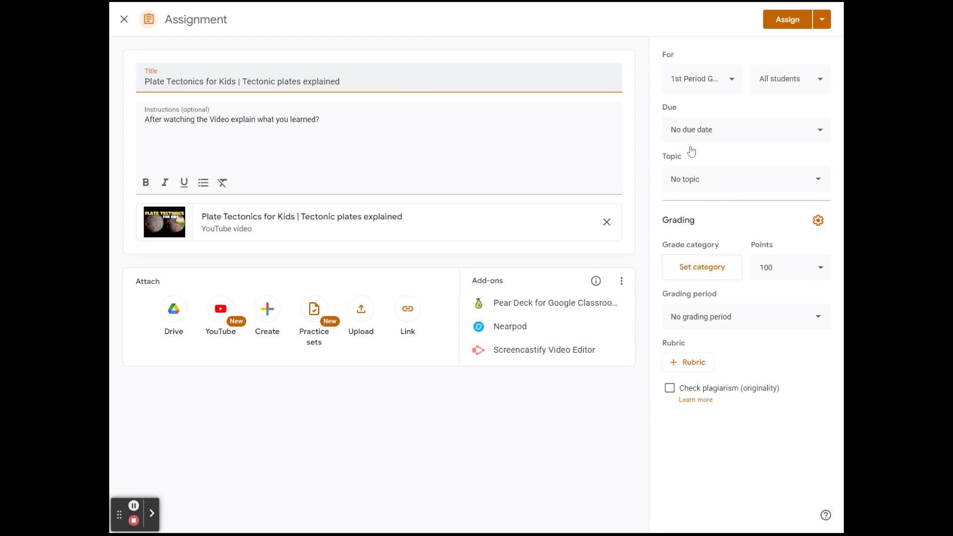
Add both EIGHTH GRADE classes to the reused plate tectonics assignment and set its due date to Feb 29
click(732, 82)
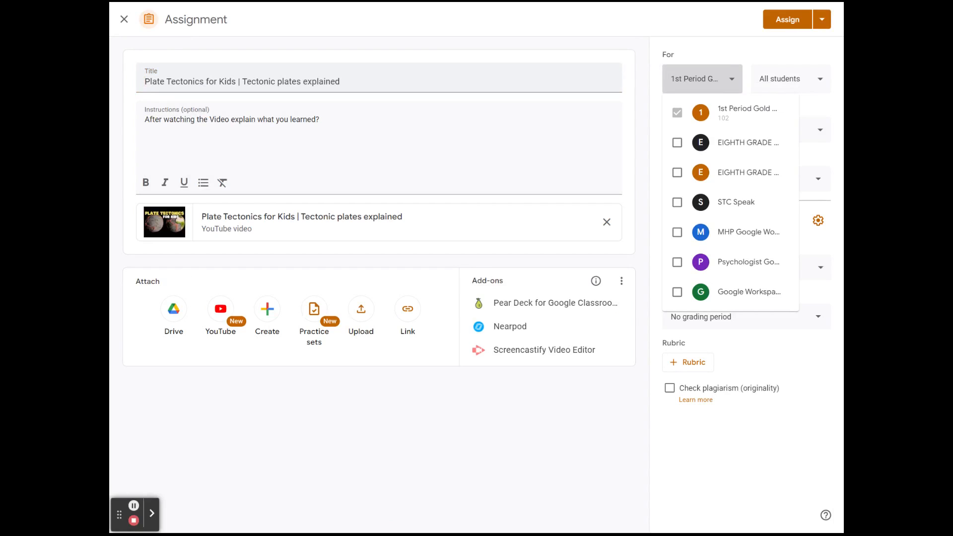
click(677, 142)
click(677, 172)
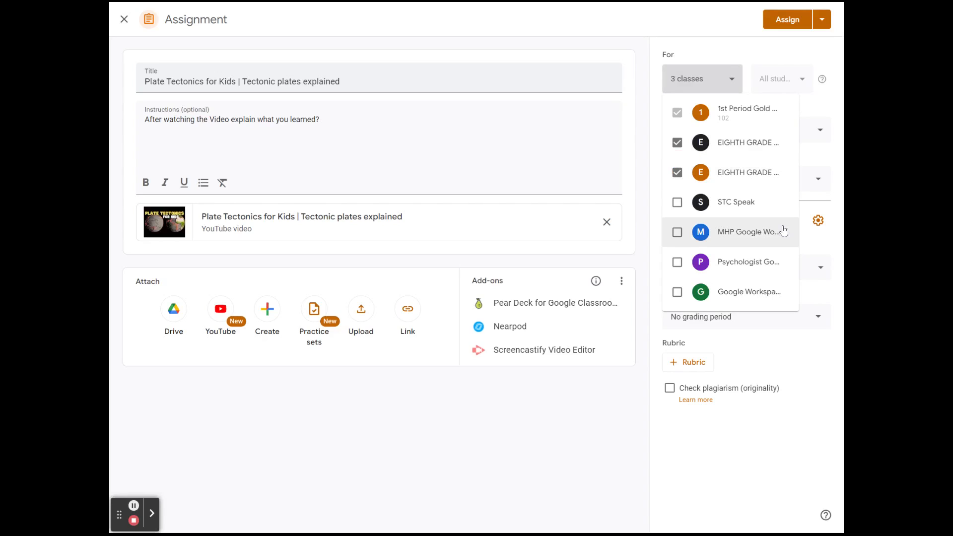
click(720, 57)
click(822, 20)
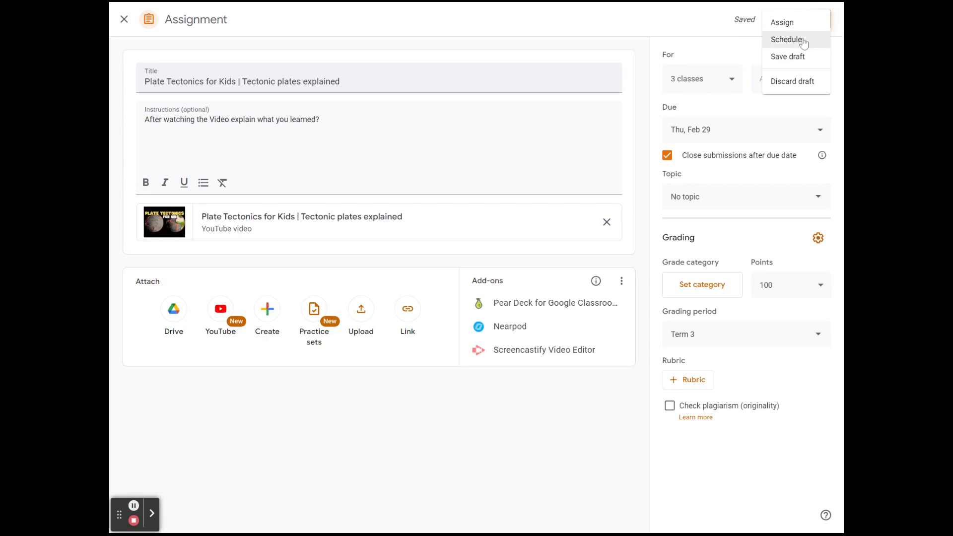
click(729, 55)
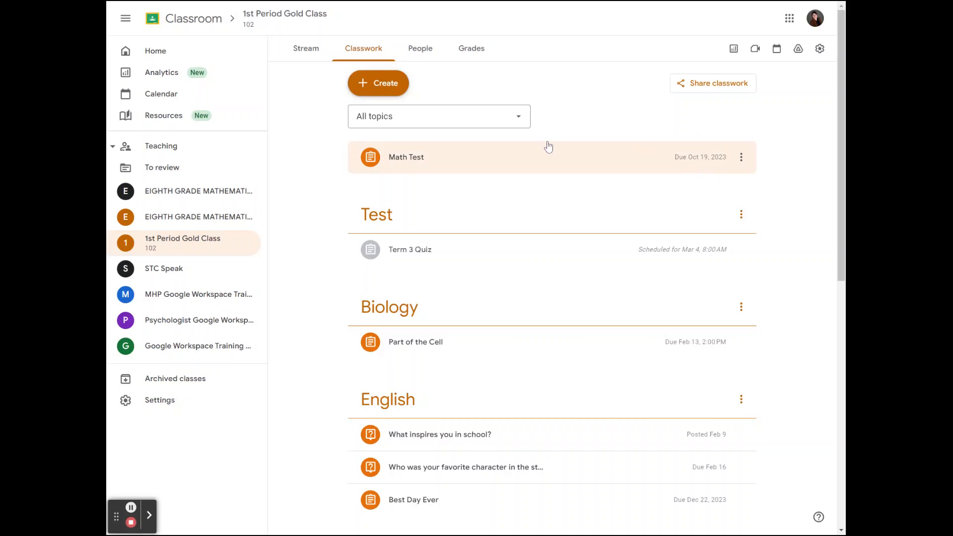
Reuse the "Best Day Ever" post from 1st Period Gold Class, creating new copies of all attachments
click(375, 88)
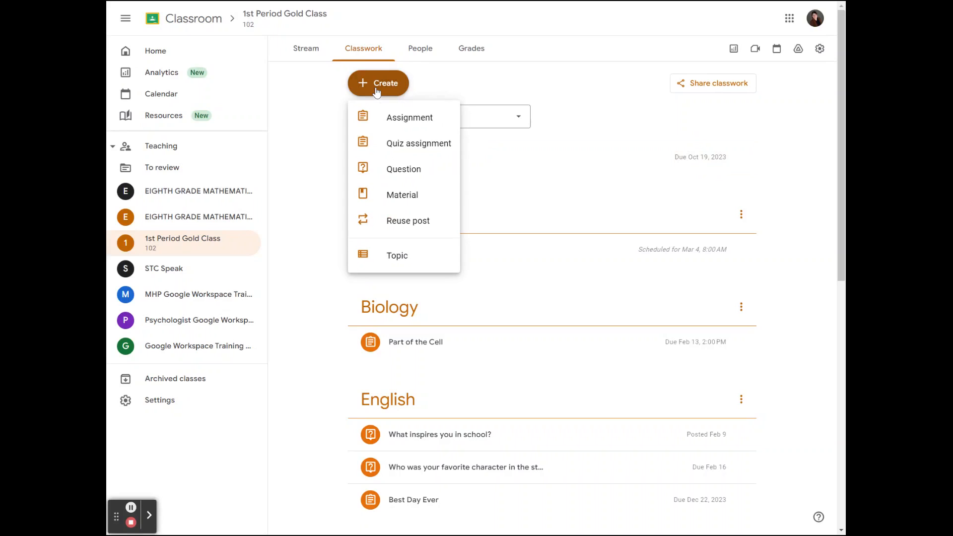
click(389, 221)
click(287, 139)
click(369, 317)
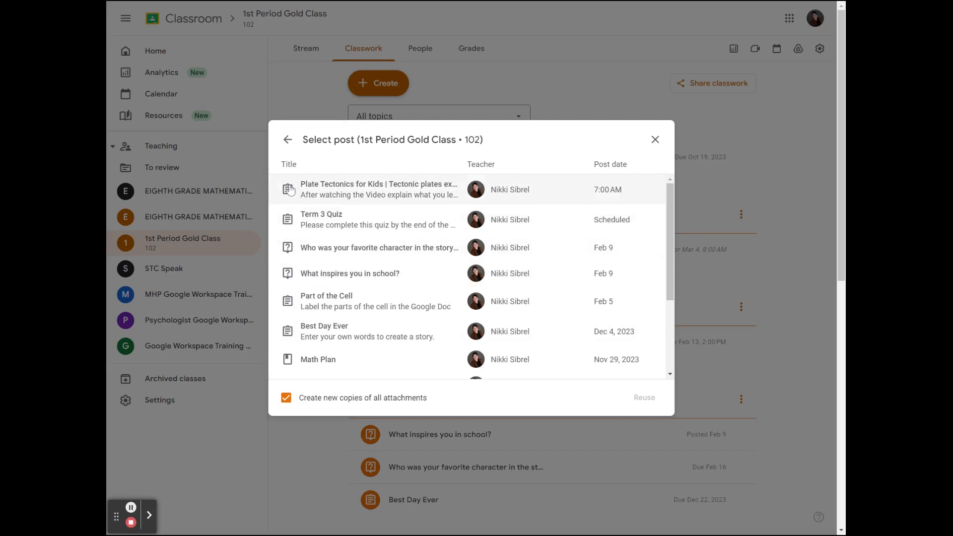
scroll(366, 251, down, 3)
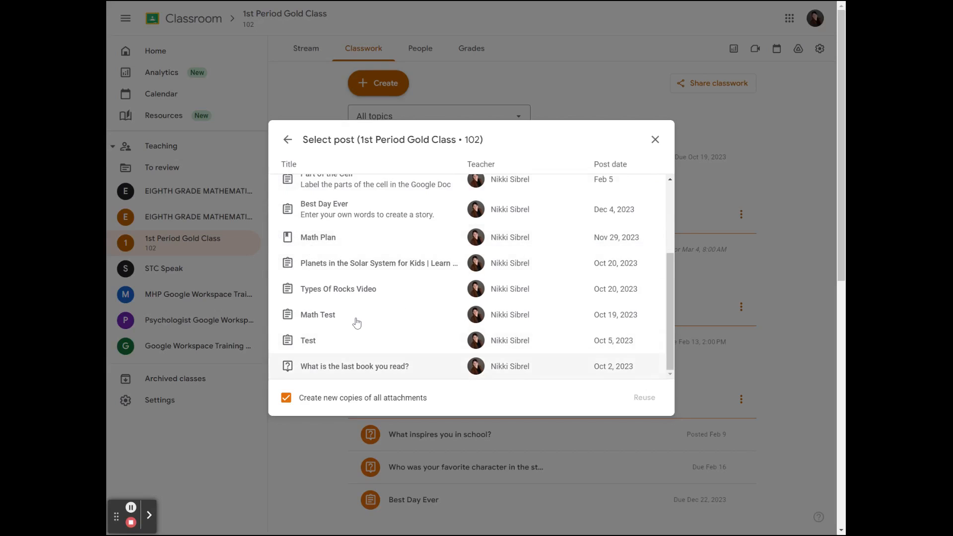
scroll(411, 297, down, 2)
scroll(392, 307, up, 8)
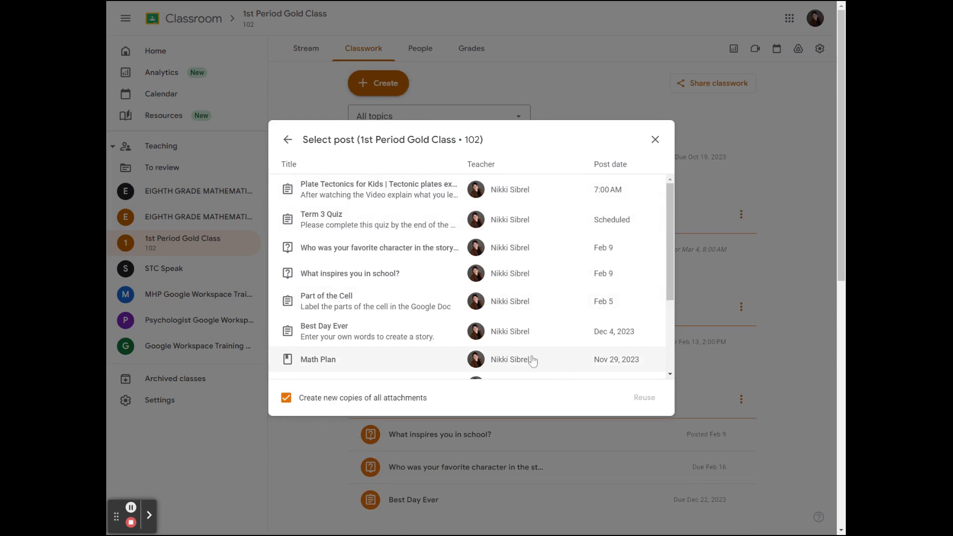
click(497, 331)
click(645, 399)
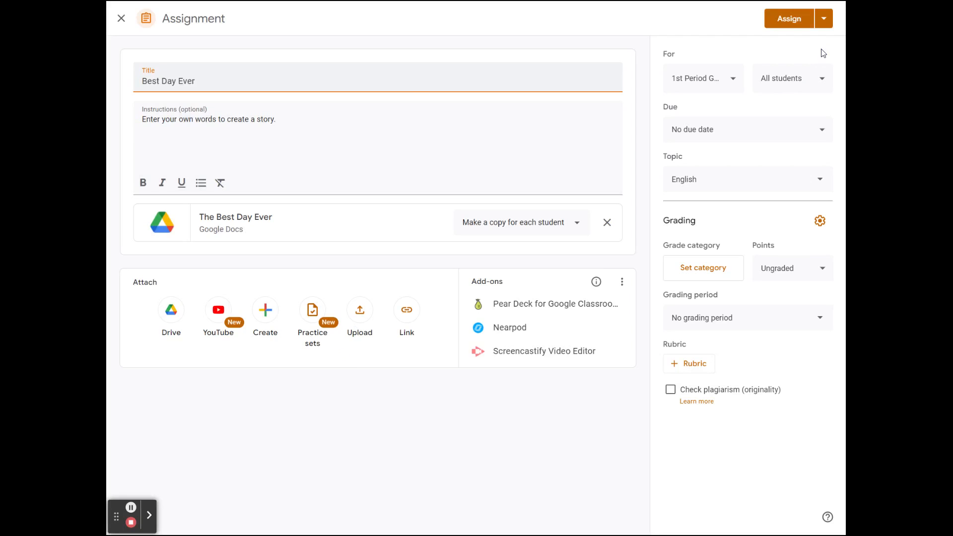
Set the reused Best Day Ever assignment's due date to Feb 23, 2024 and assign it to 1st Period Gold Class
click(734, 80)
click(736, 80)
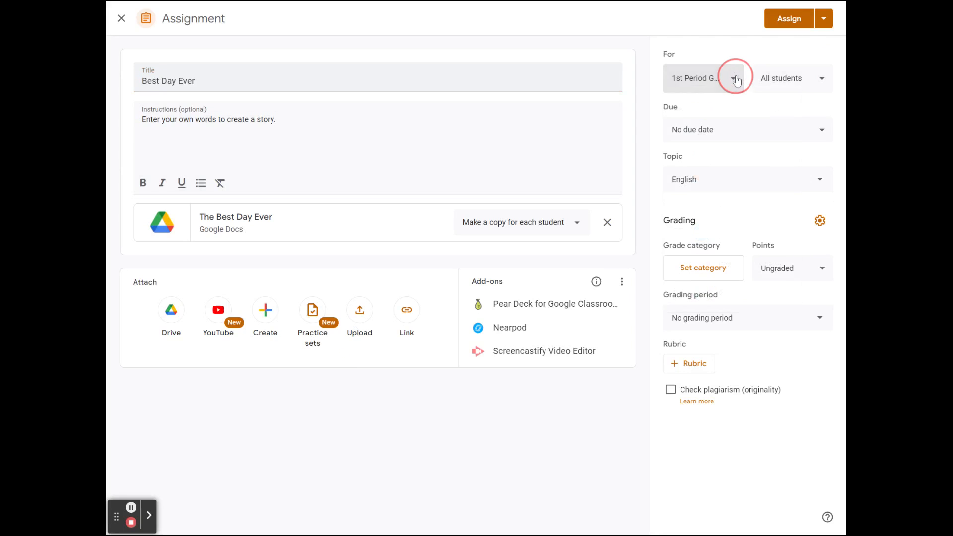
click(723, 135)
click(761, 380)
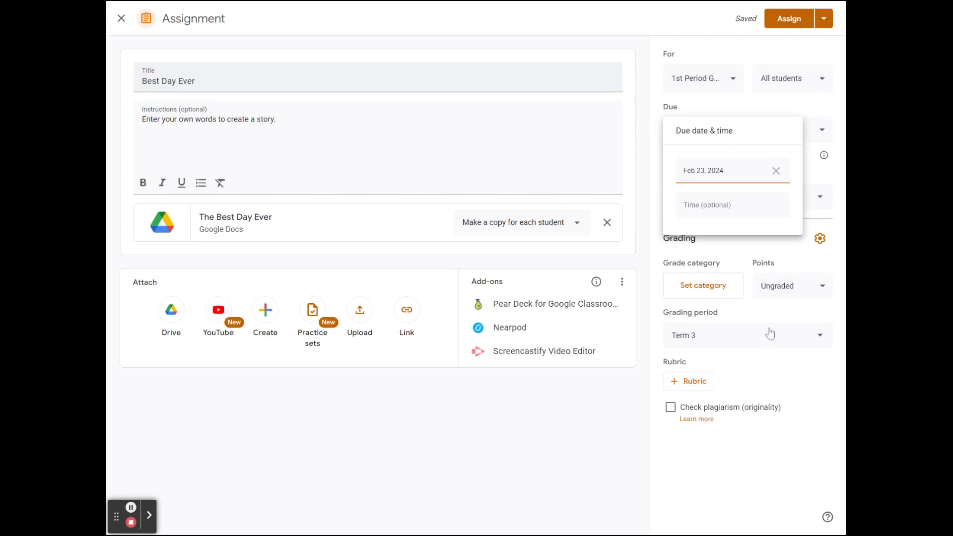
click(789, 20)
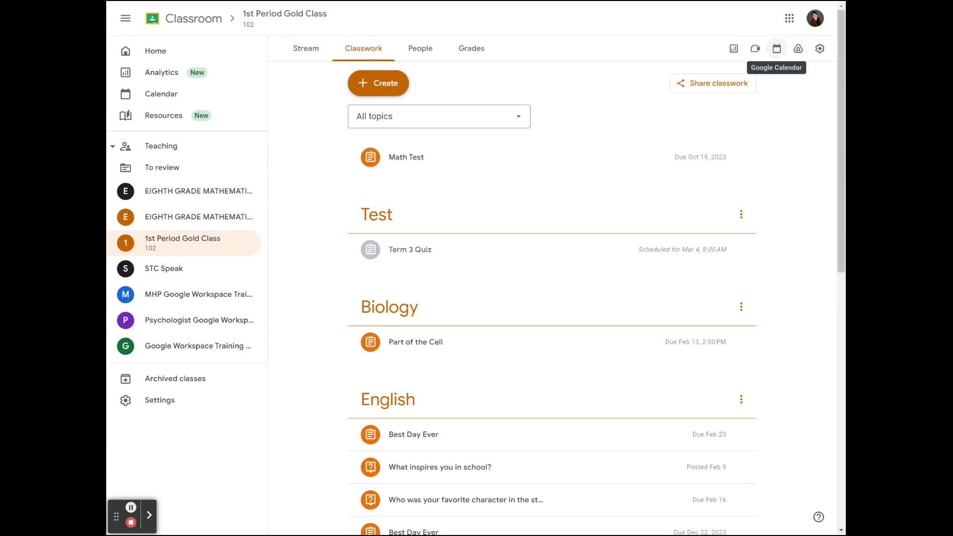
Open the class's Google Calendar, show both EIGHTH GRADE calendars and Science 102, and hide STC Speak
click(776, 50)
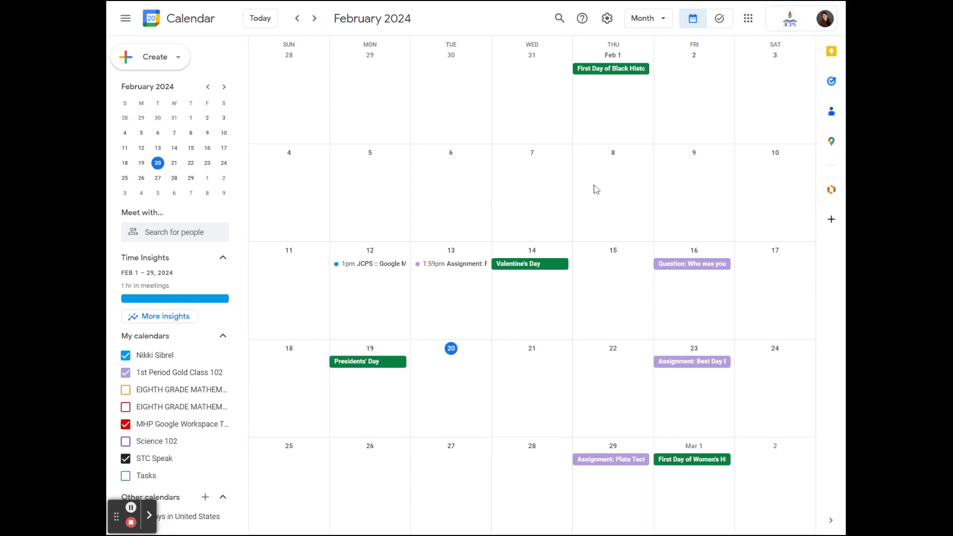
click(126, 391)
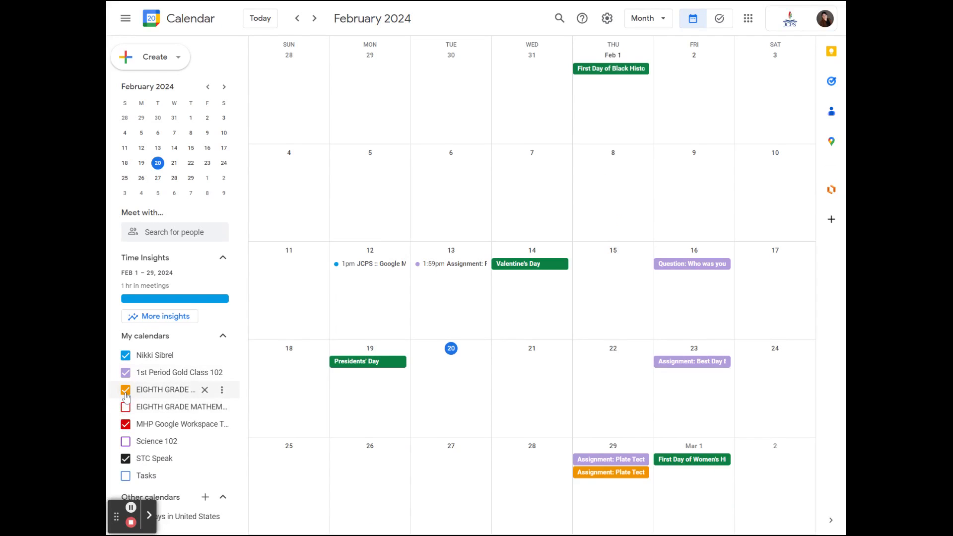
click(125, 407)
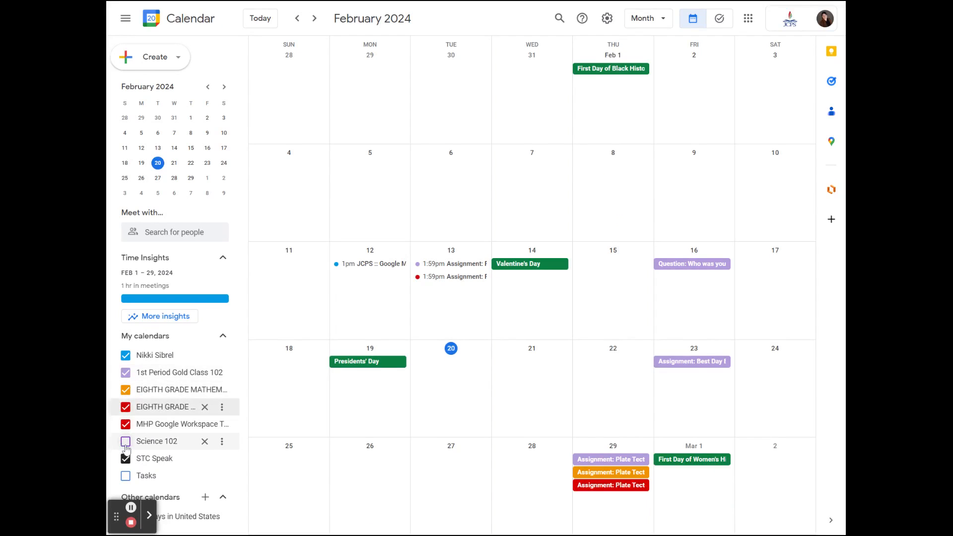
click(126, 442)
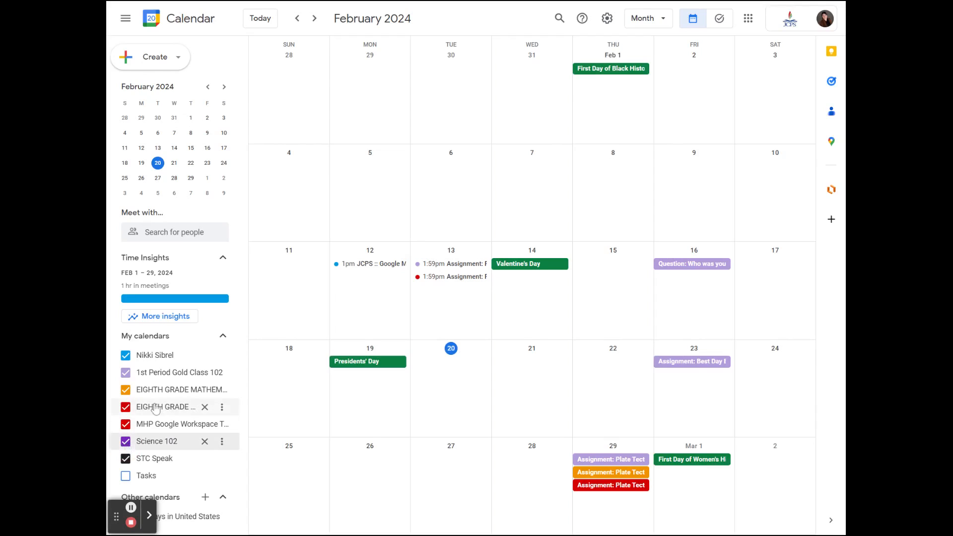
click(126, 458)
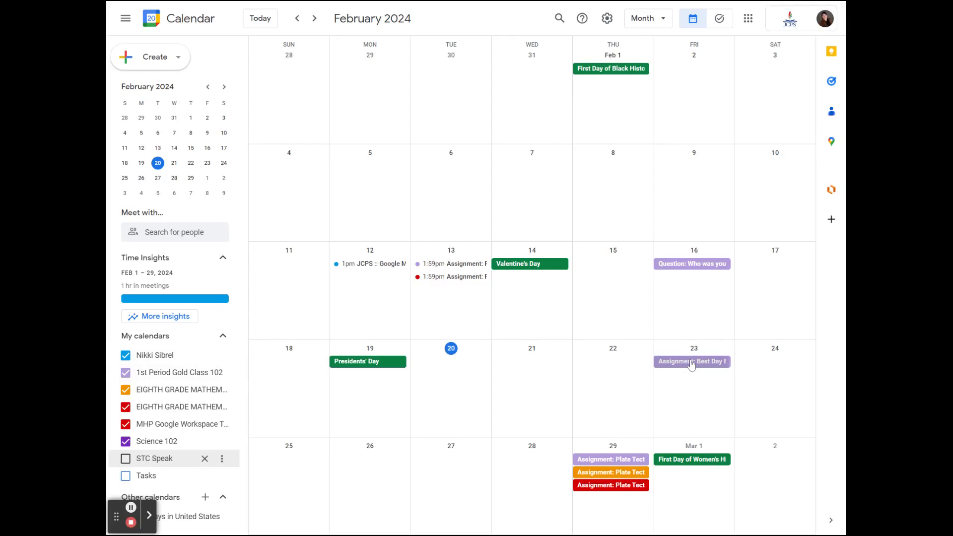
Recolor the 1st Period Gold Class calendar orange, the first EIGHTH GRADE calendar blue and the second green
click(222, 372)
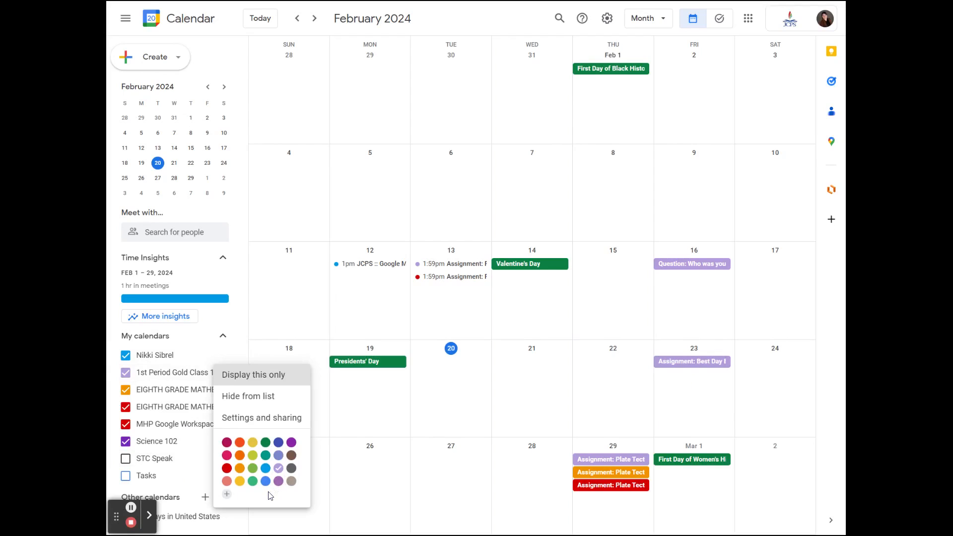
click(240, 442)
click(221, 391)
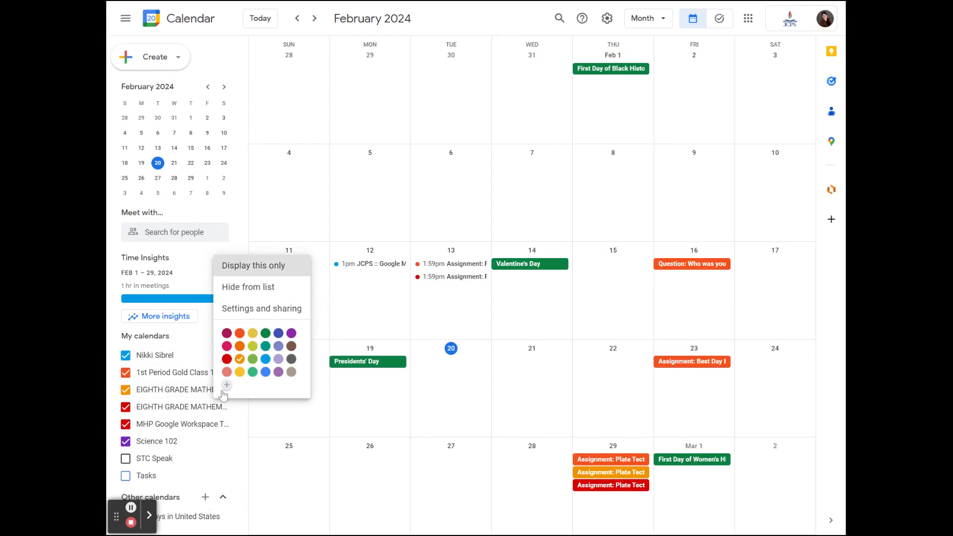
click(278, 333)
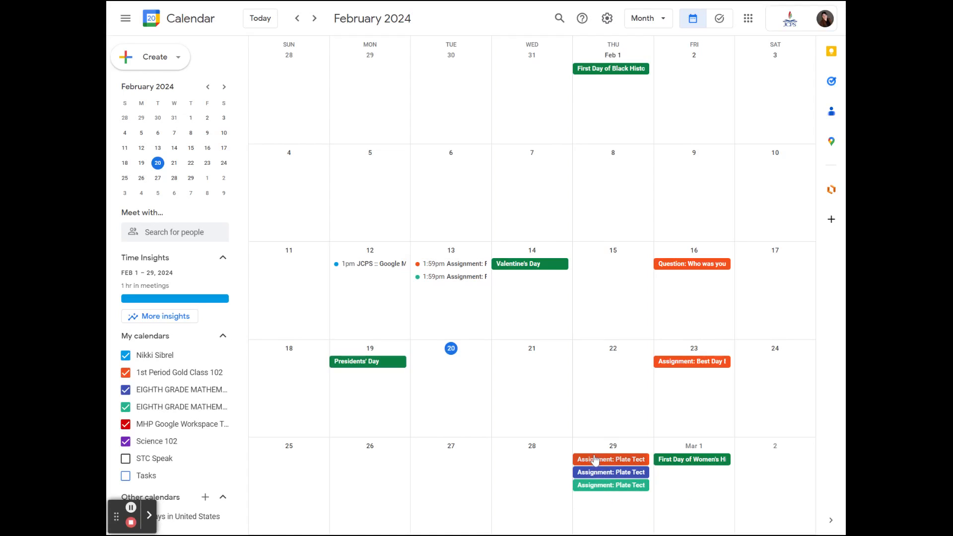
Examine the event details of the Feb 16 question and the second EIGHTH GRADE class's Feb 29 Plate Tectonics assignment, and view the following month
click(694, 265)
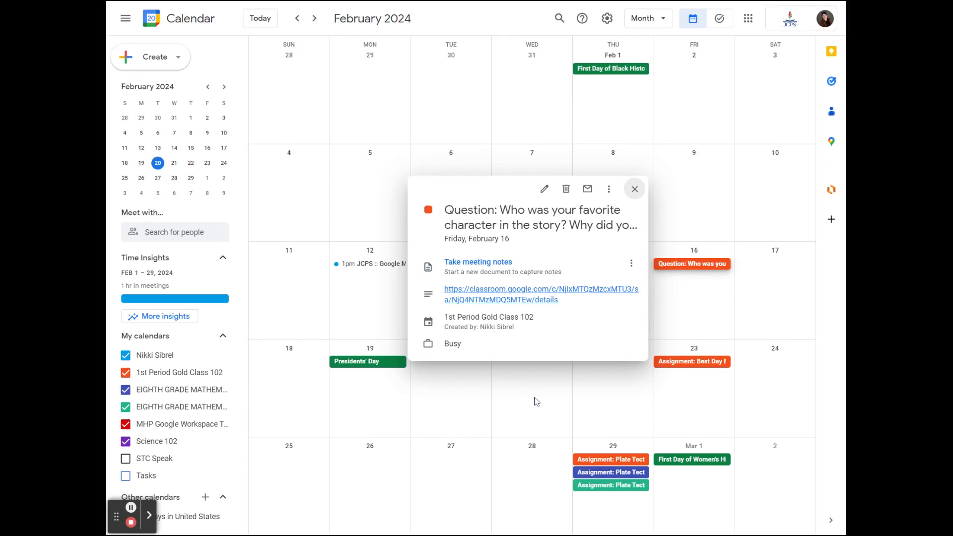
click(625, 401)
click(595, 486)
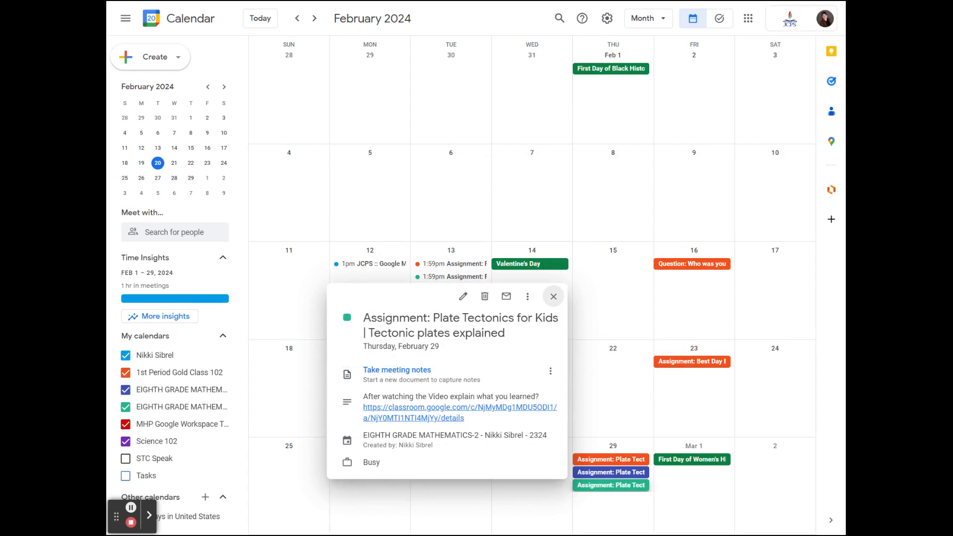
click(594, 408)
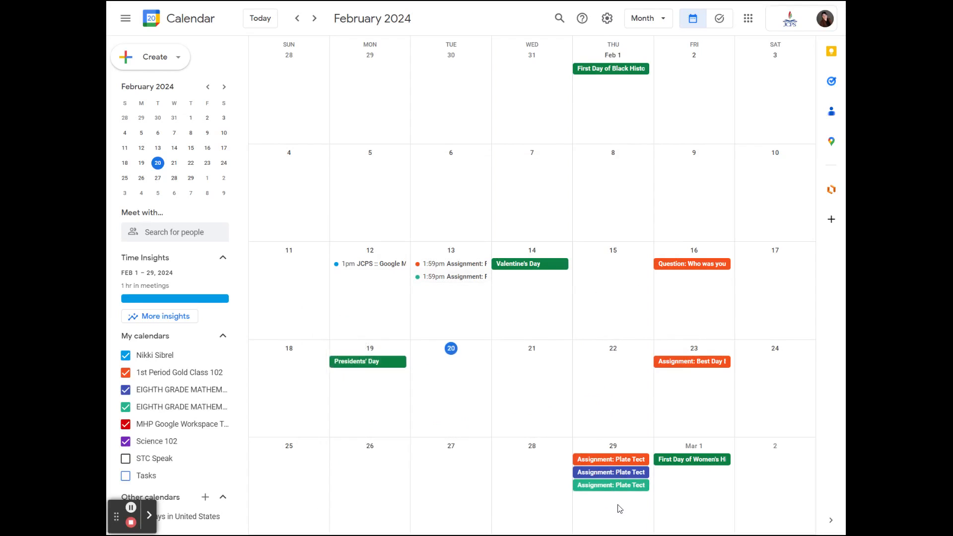
click(613, 486)
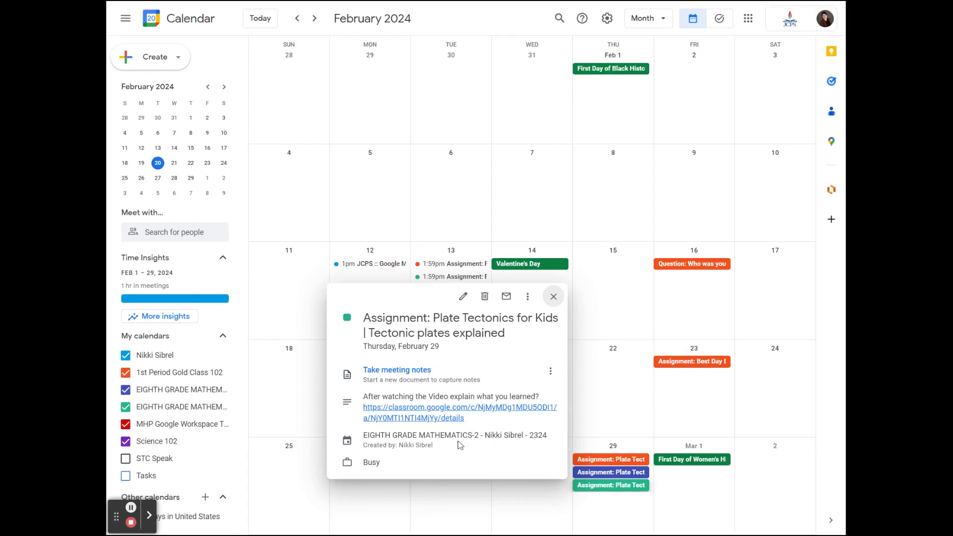
click(603, 364)
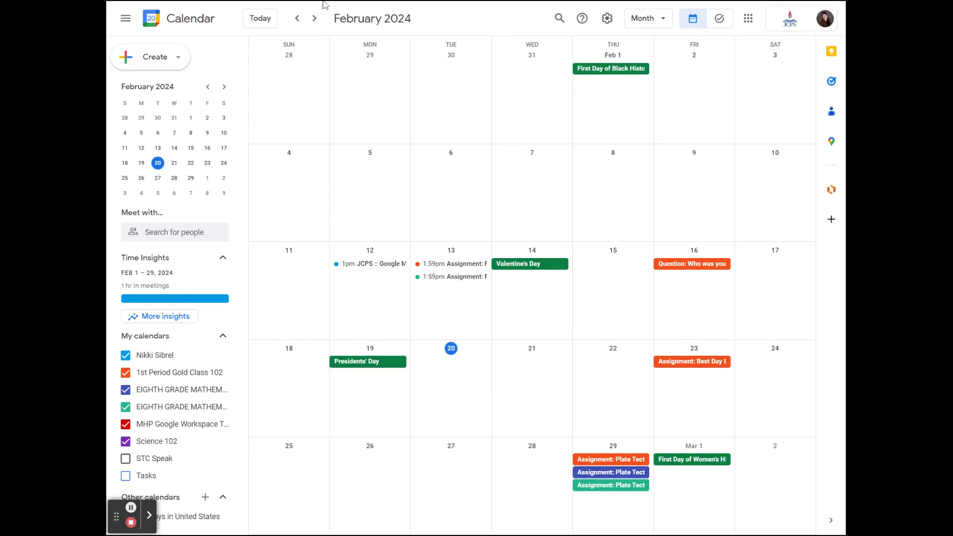
click(313, 19)
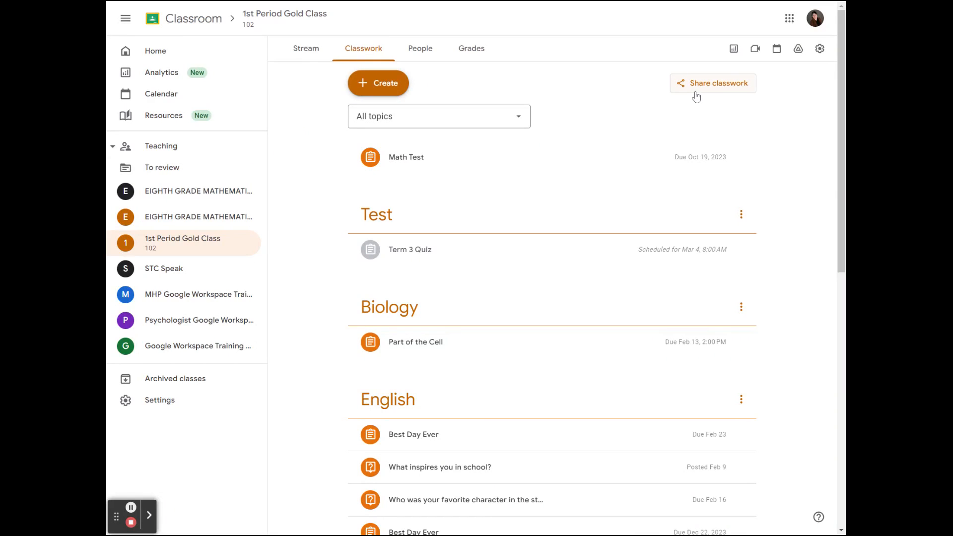
Copy the sharing link of the 1st Period Gold Class Classwork page and turn off teacher access via link
click(708, 85)
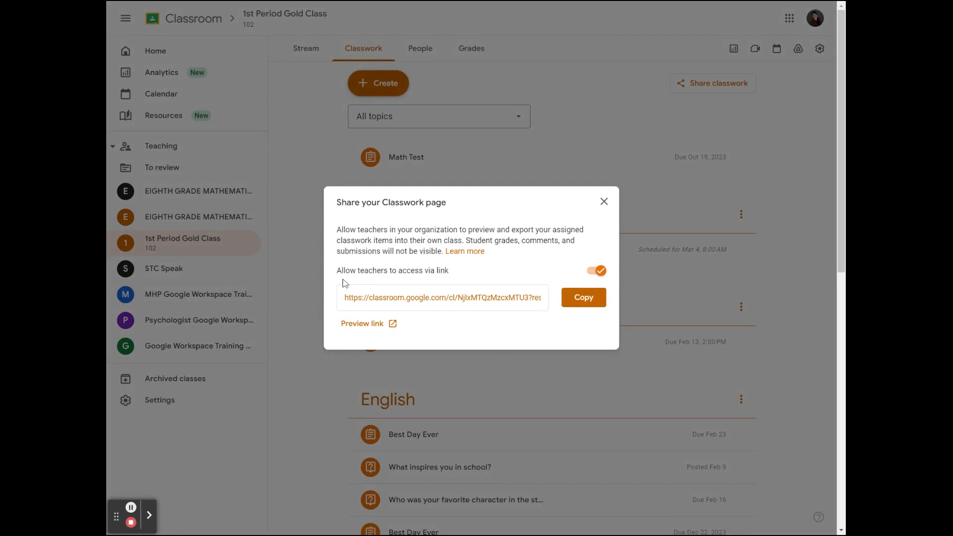
click(585, 302)
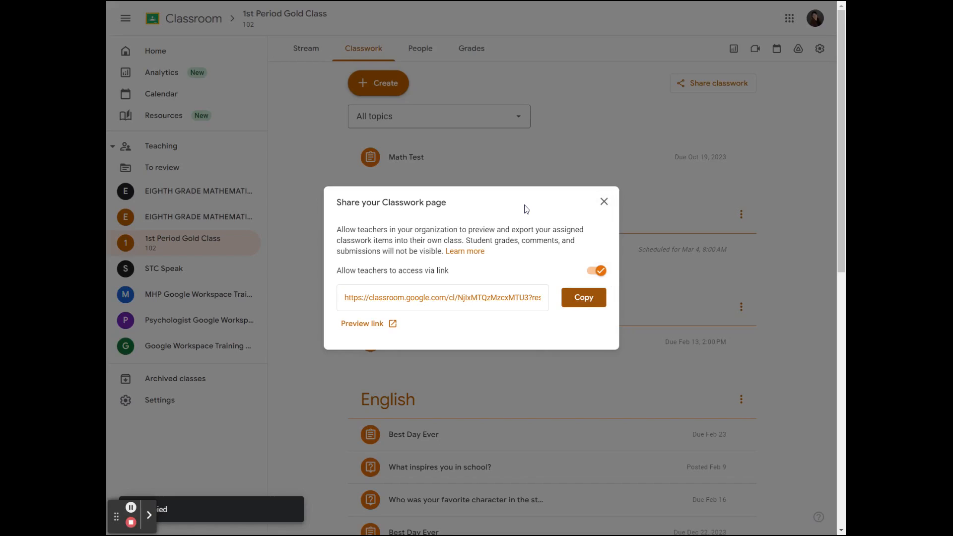
click(599, 273)
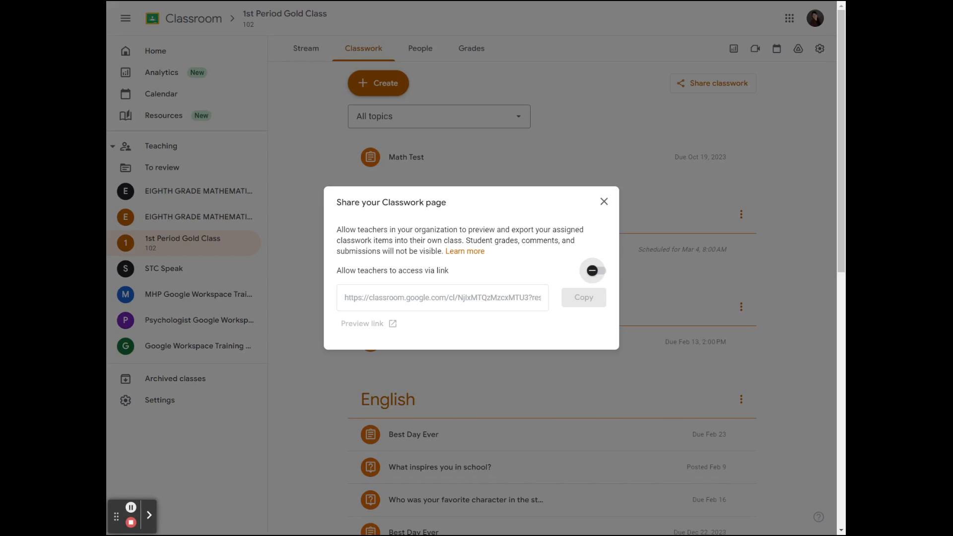
click(552, 467)
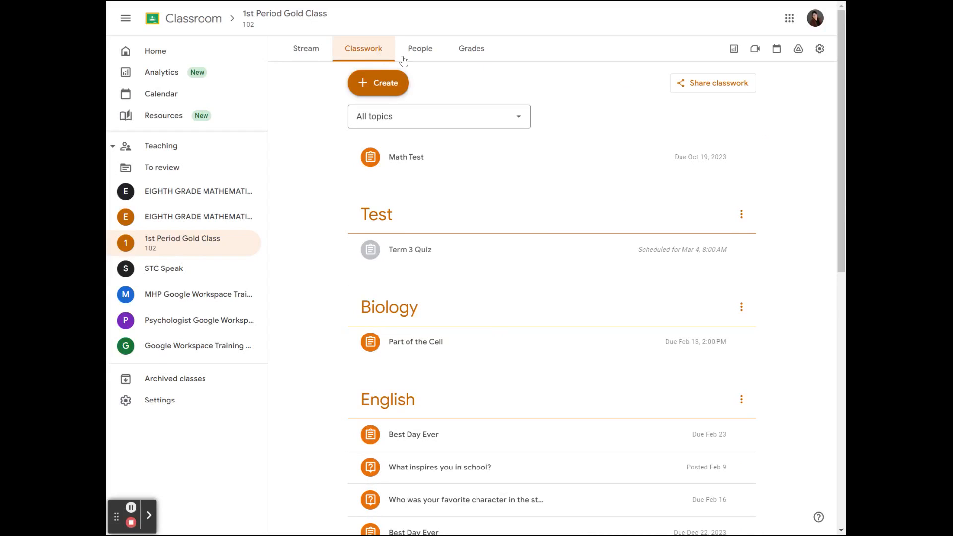
Copy the Classwork page's sharing link with teacher access enabled and switch to Google Chat
click(708, 86)
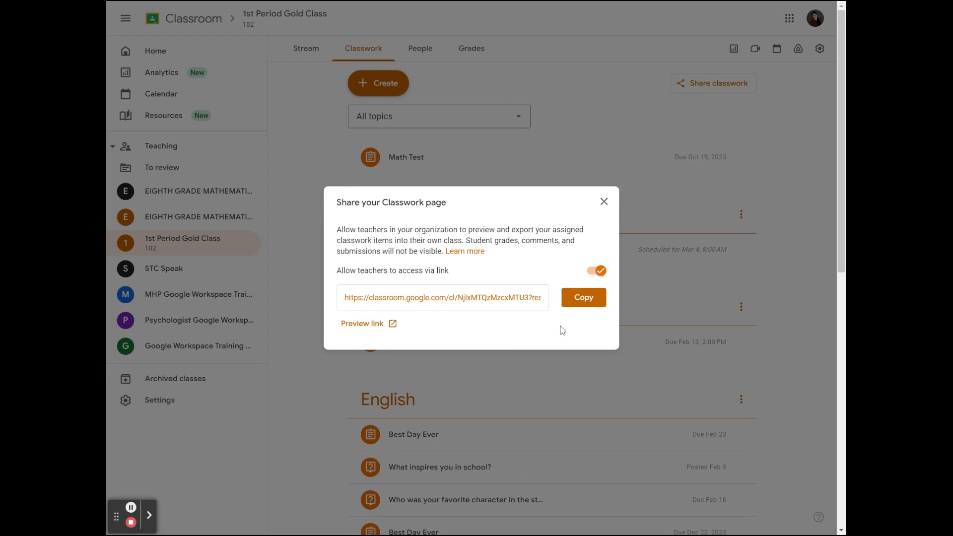
click(575, 311)
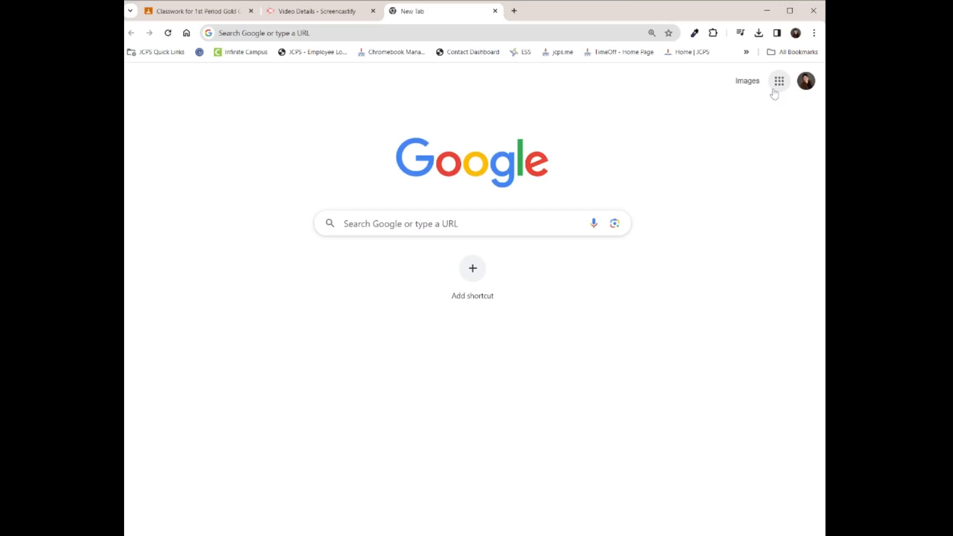
click(775, 86)
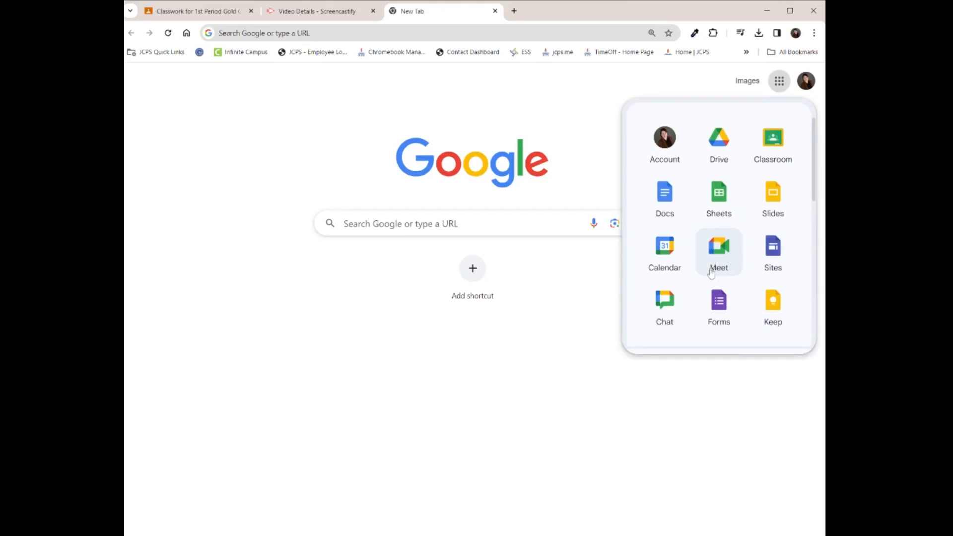
click(658, 310)
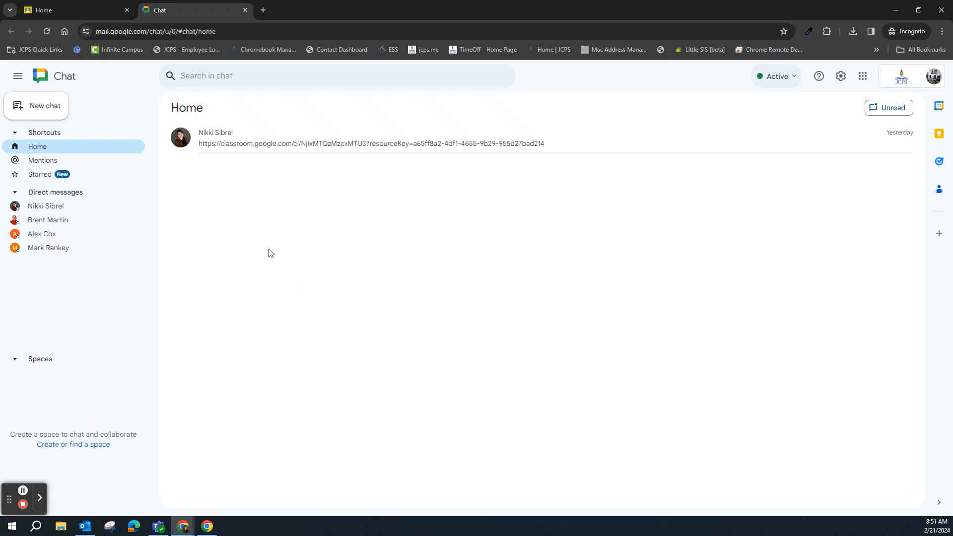
Open the shared Classwork link from the direct message and try selecting all items before clearing the selection
click(297, 147)
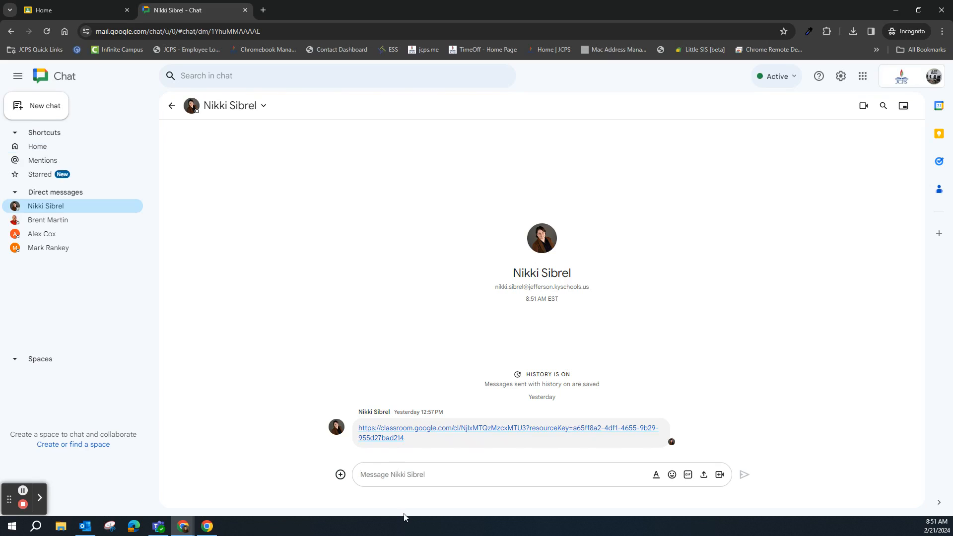
click(384, 439)
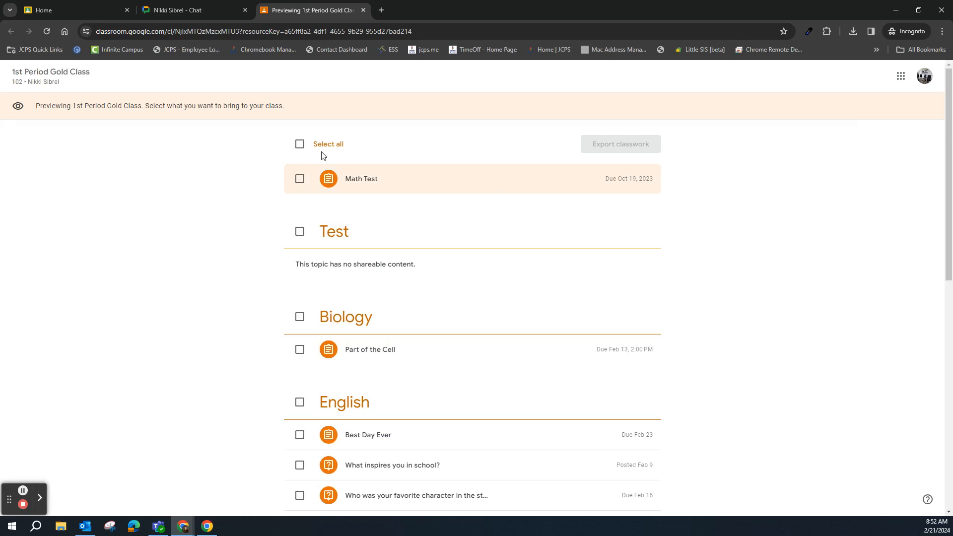
click(299, 147)
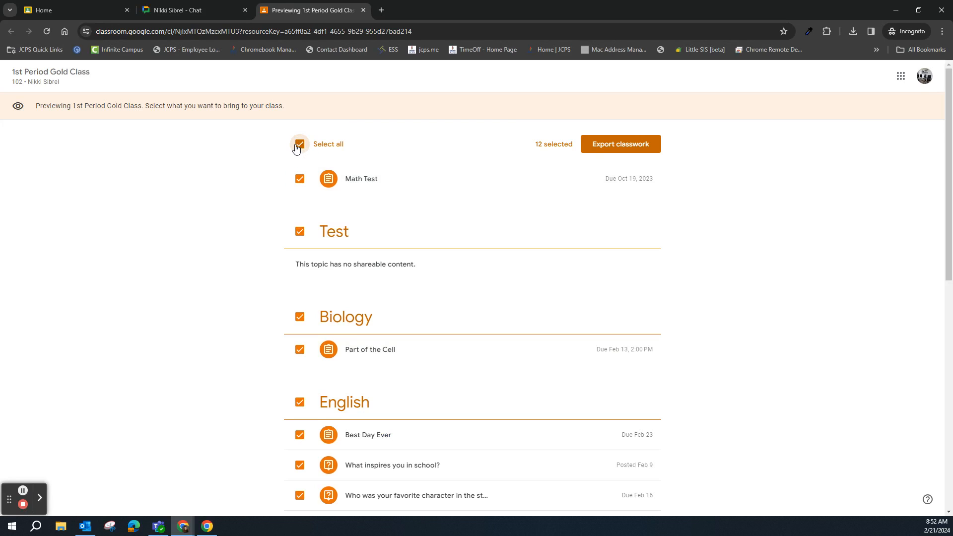
click(300, 145)
Select the entire Geology topic in the shared classwork preview for export
scroll(389, 281, down, 10)
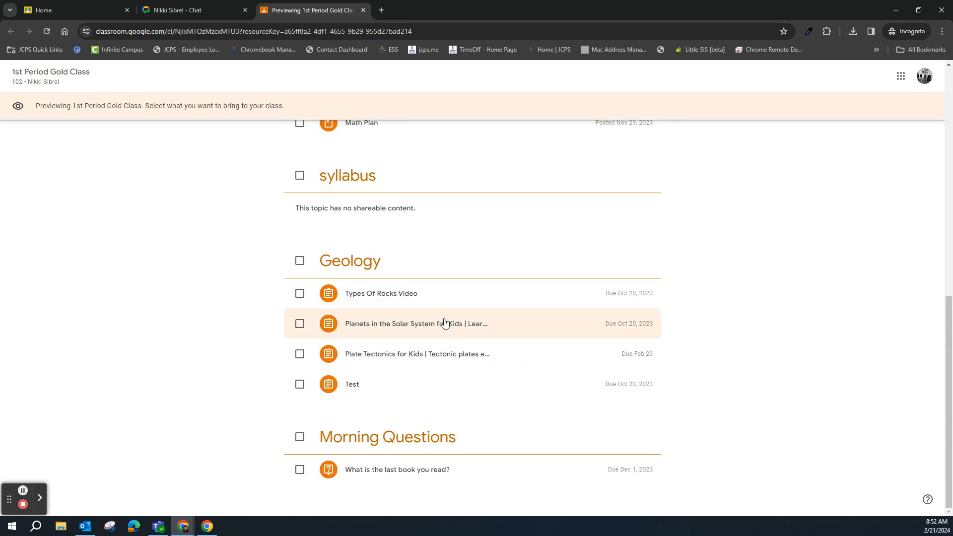
click(299, 261)
scroll(464, 330, up, 9)
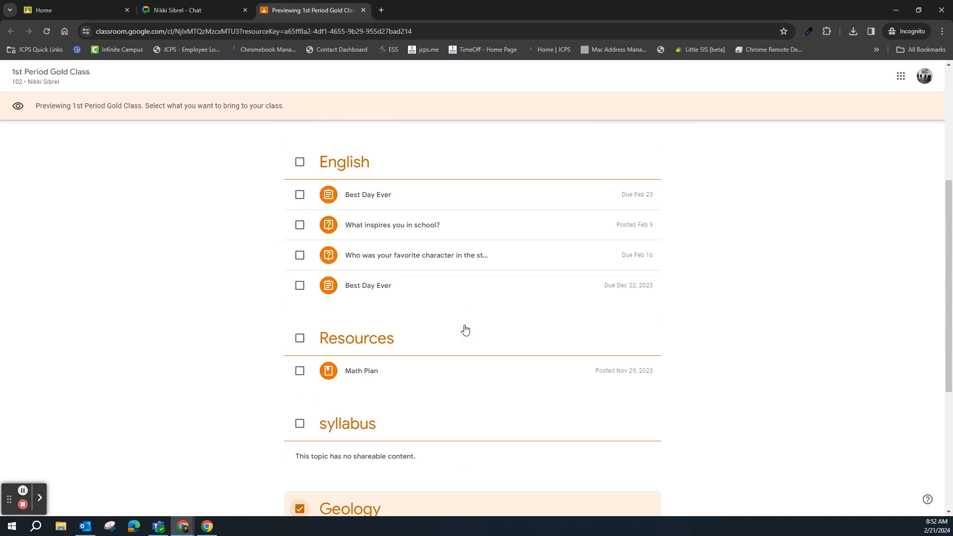
Add the Biology topic to the selected classwork and export the selection to the Primary Homeroom class
click(299, 274)
scroll(517, 334, down, 5)
scroll(519, 336, up, 6)
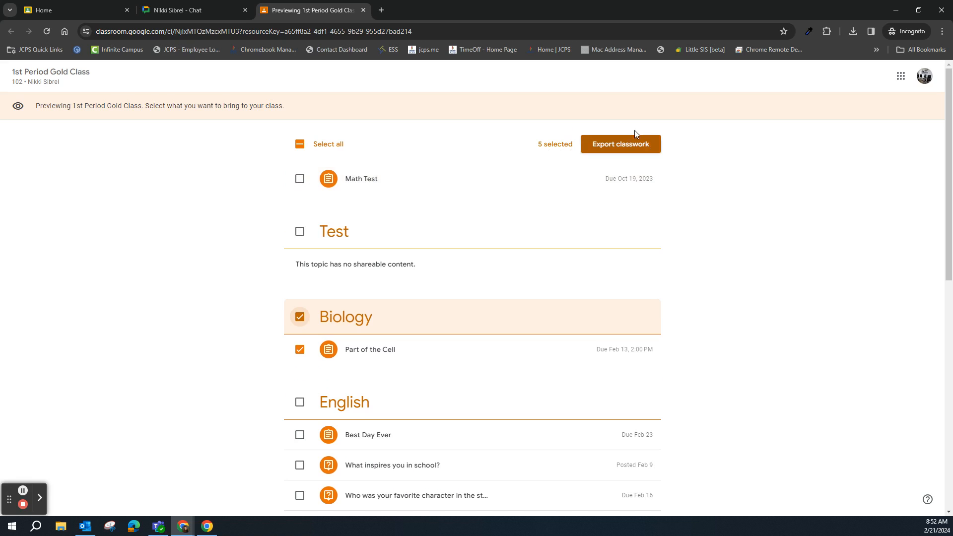
click(627, 145)
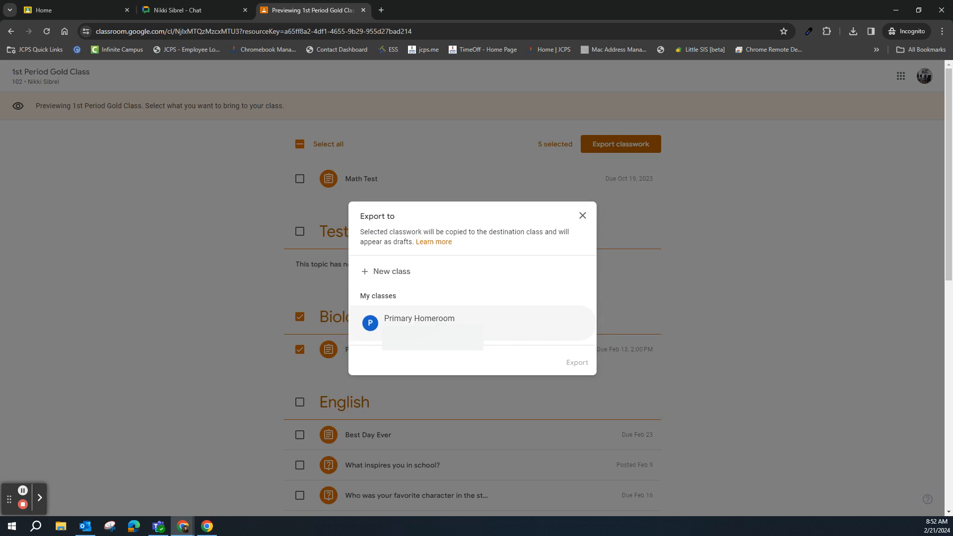
click(428, 318)
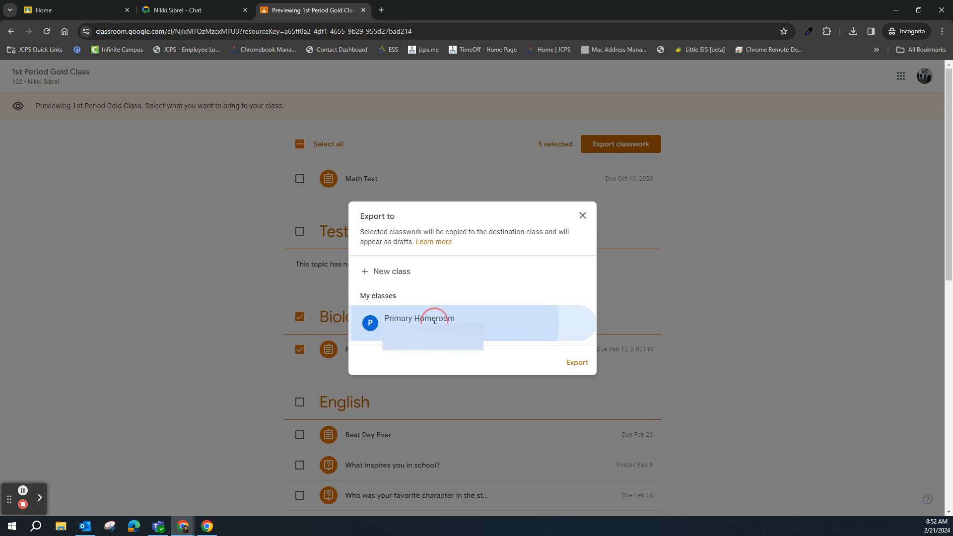
click(577, 363)
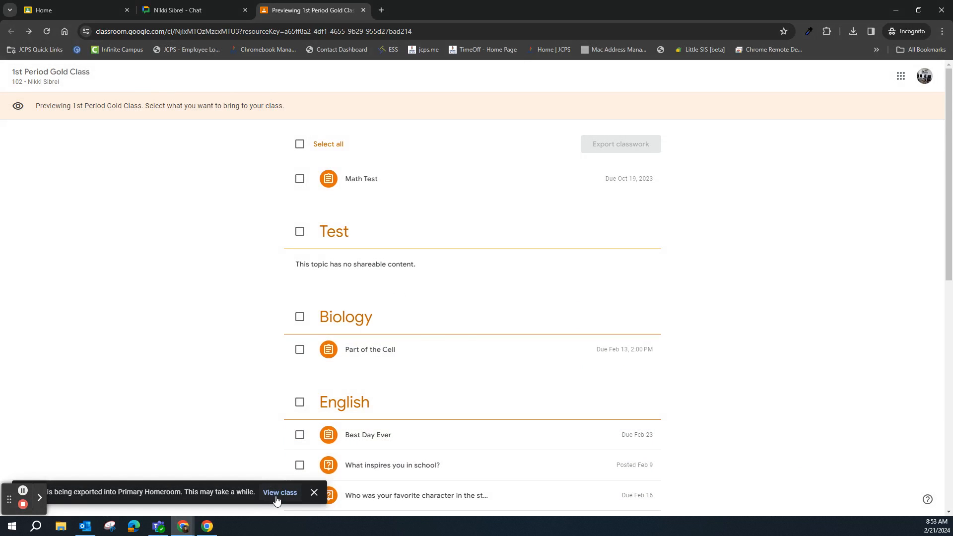
View the exported classwork in Primary Homeroom and open the Part of the Cell draft for editing
click(279, 492)
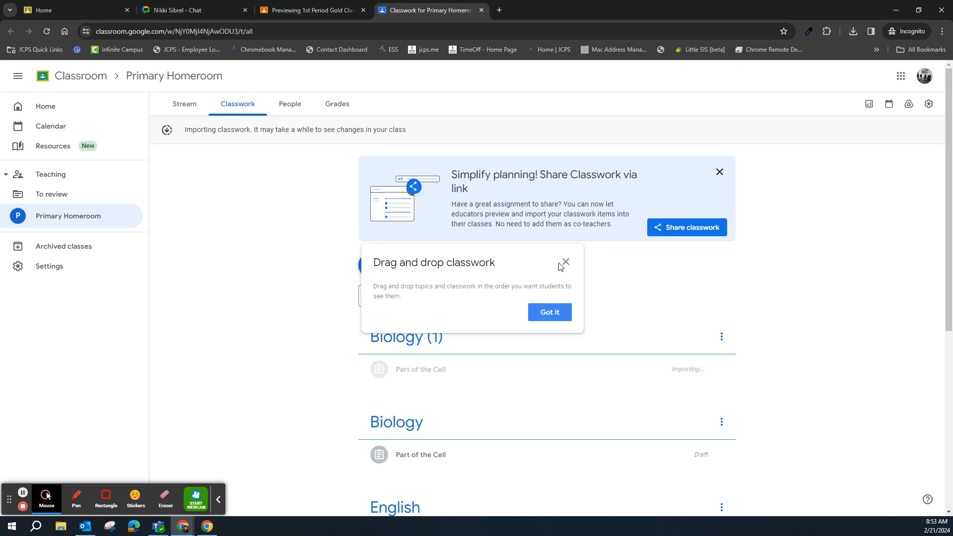
click(720, 172)
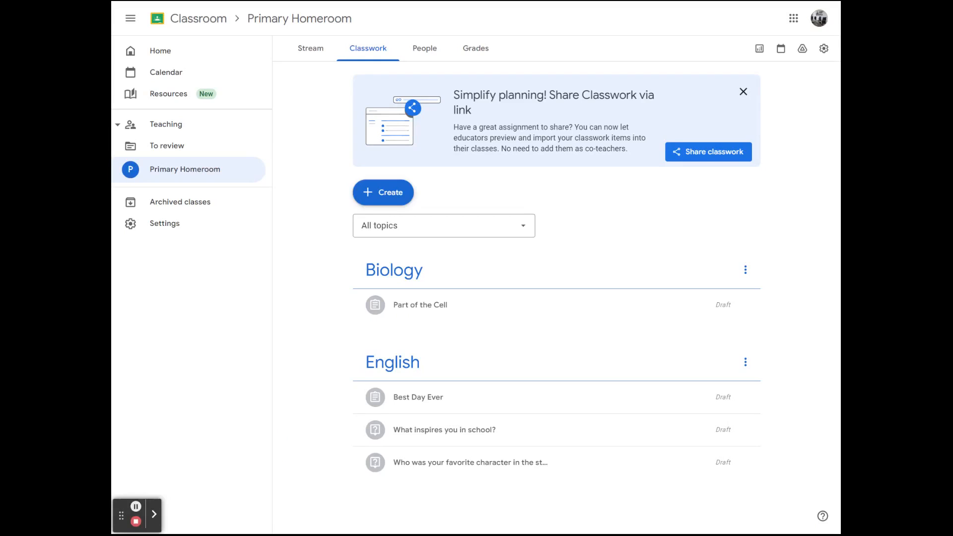
click(744, 305)
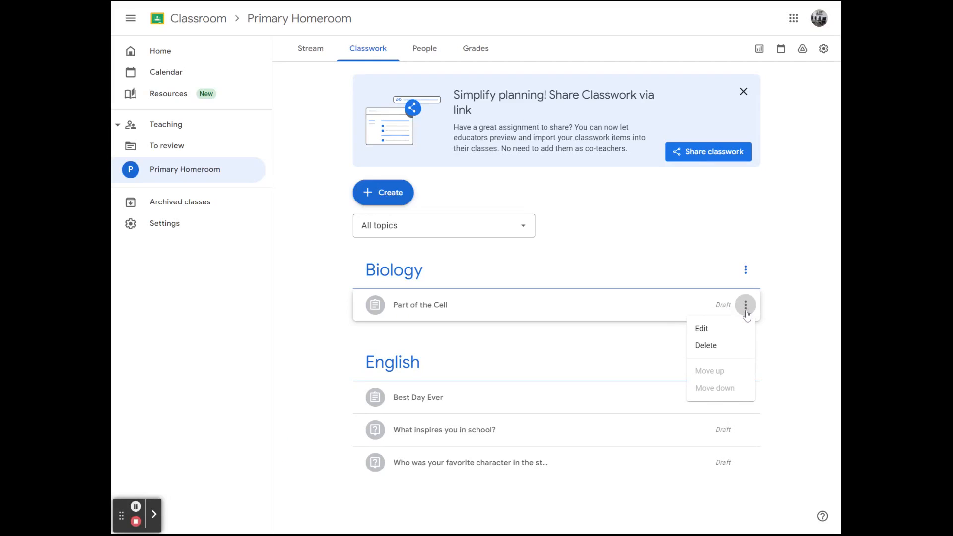
click(722, 329)
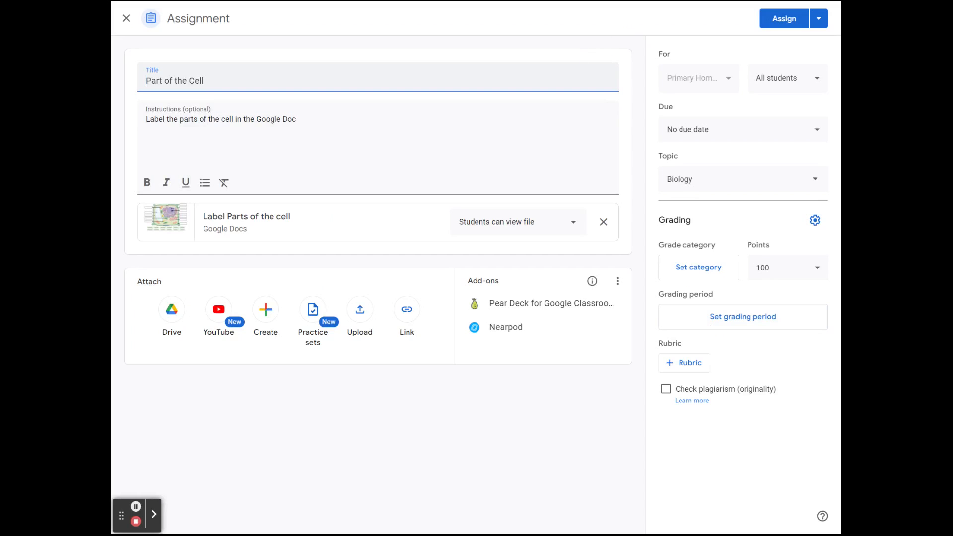
Review the points choices and the assigning options for the Part of the Cell draft
click(815, 273)
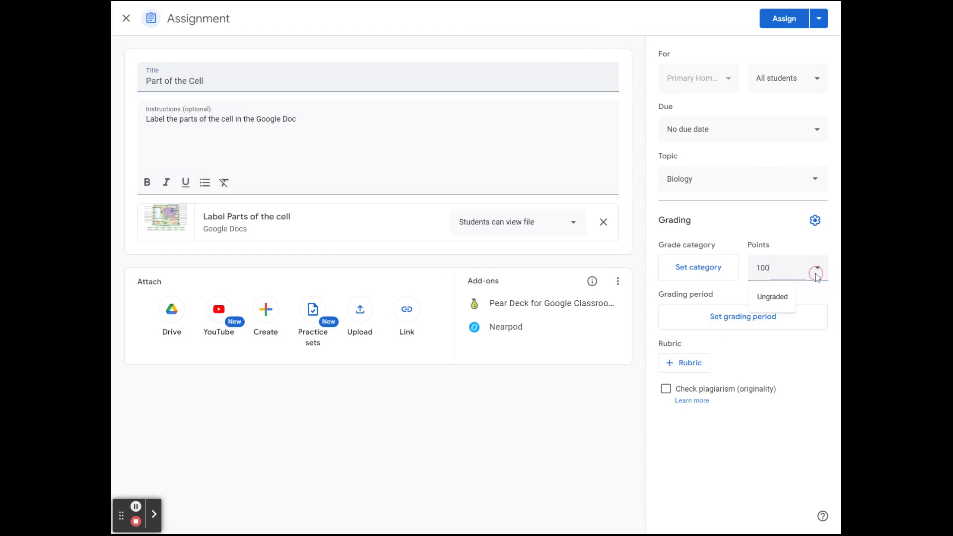
click(773, 232)
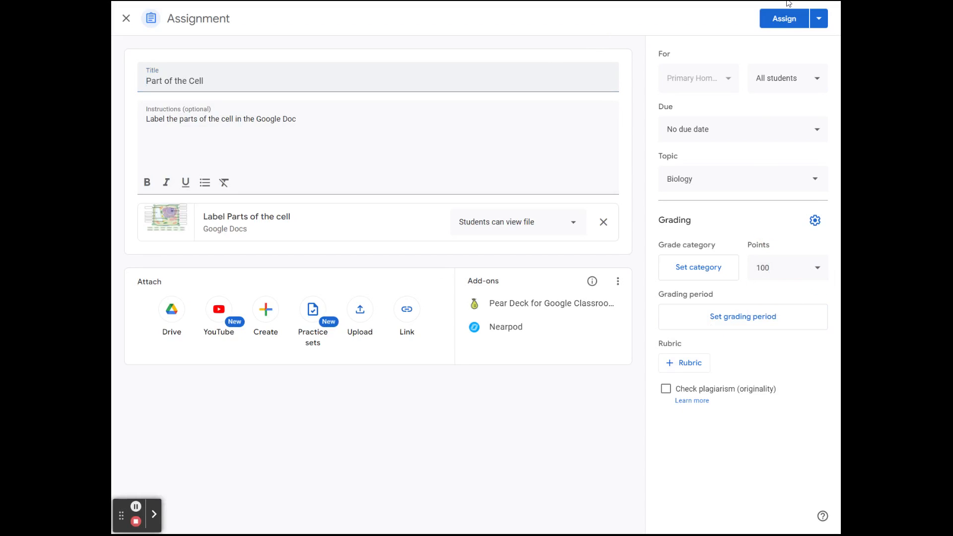
click(819, 25)
click(781, 55)
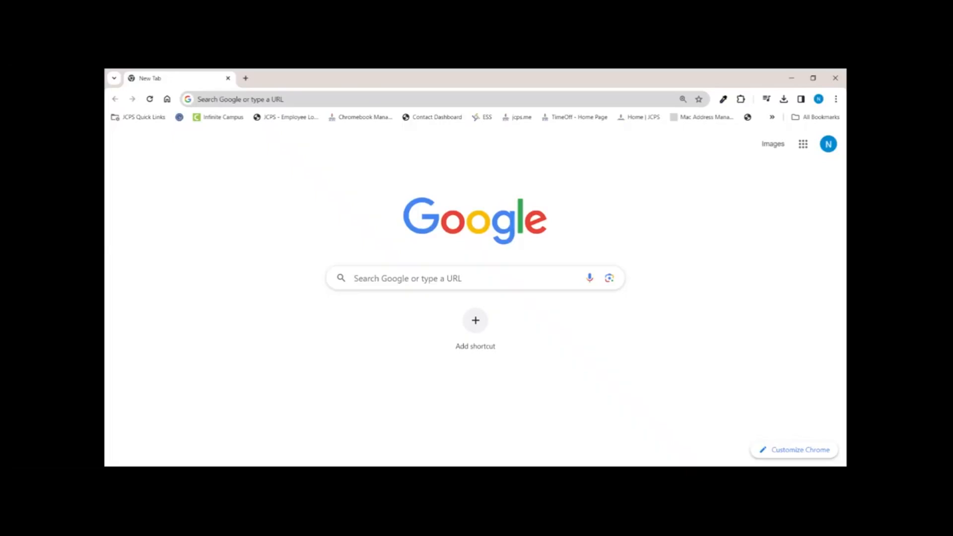
Go to jcps.me/tlc and open the Google For Education page of the JCPS Technical Learning Center
click(238, 99)
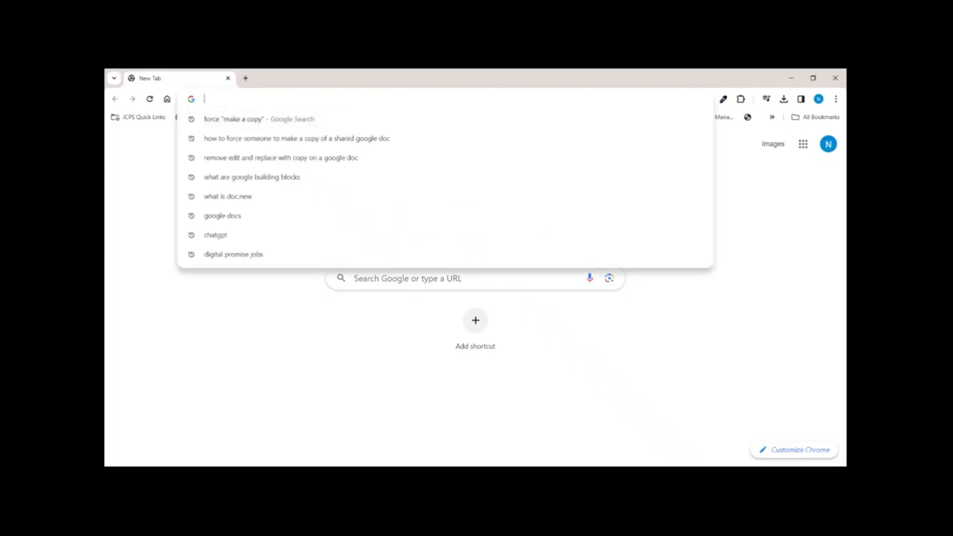
text(jcps)
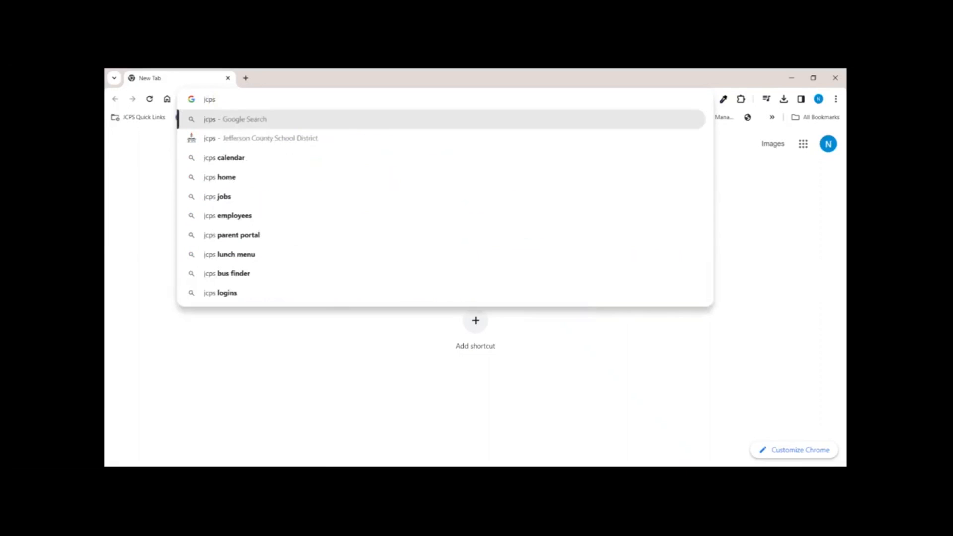
text(.me)
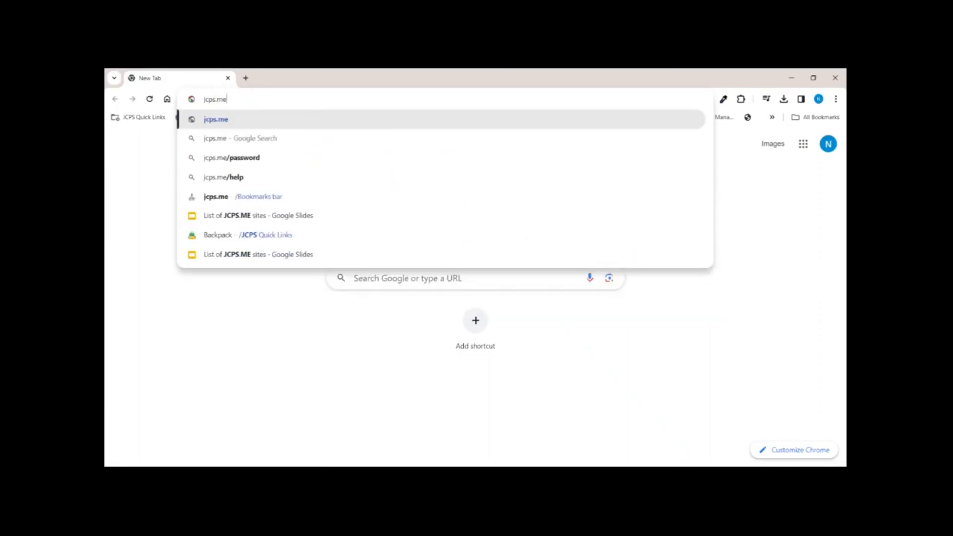
text(/tlc)
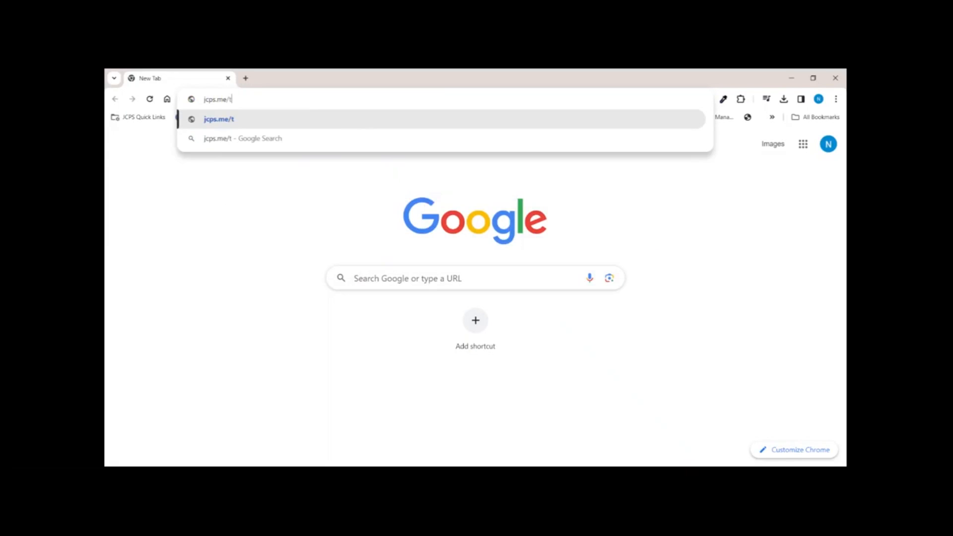
key(Return)
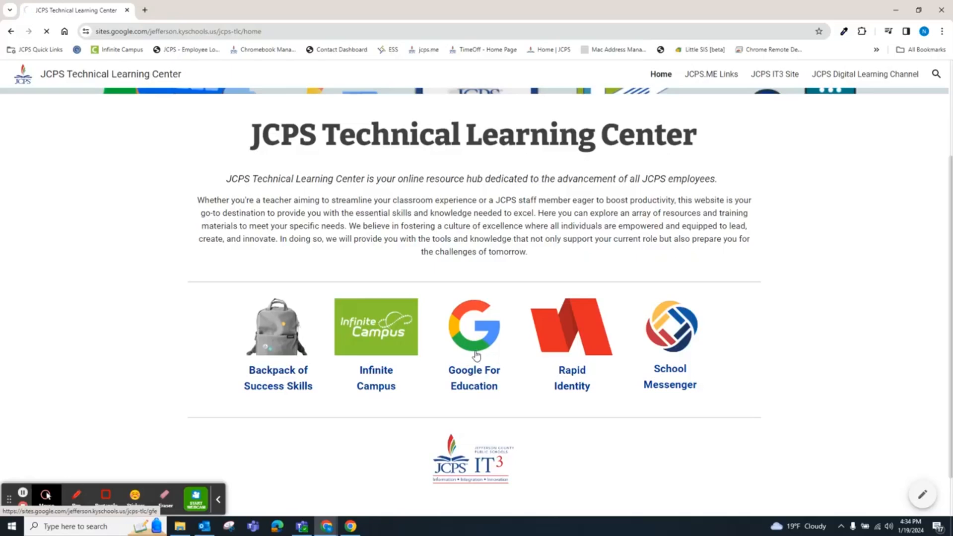
click(475, 353)
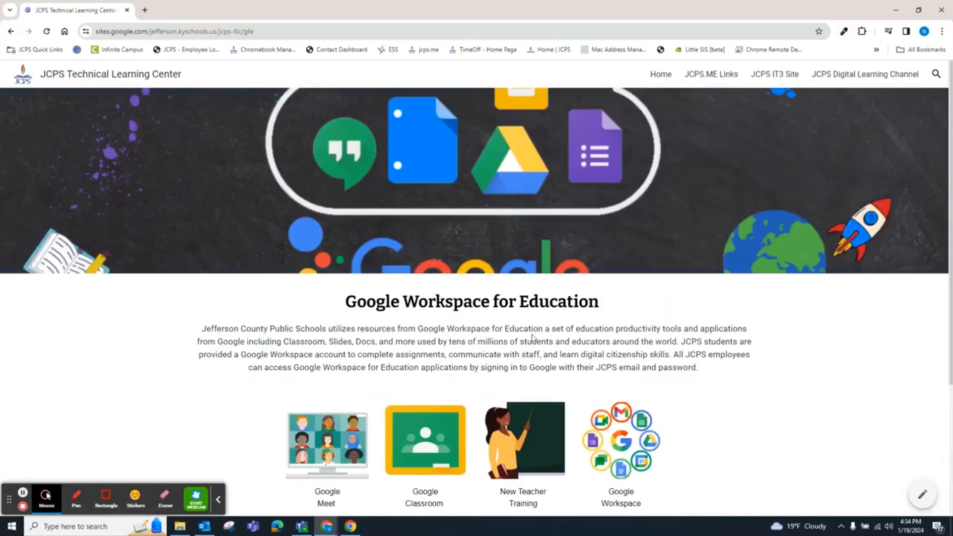
scroll(684, 273, down, 2)
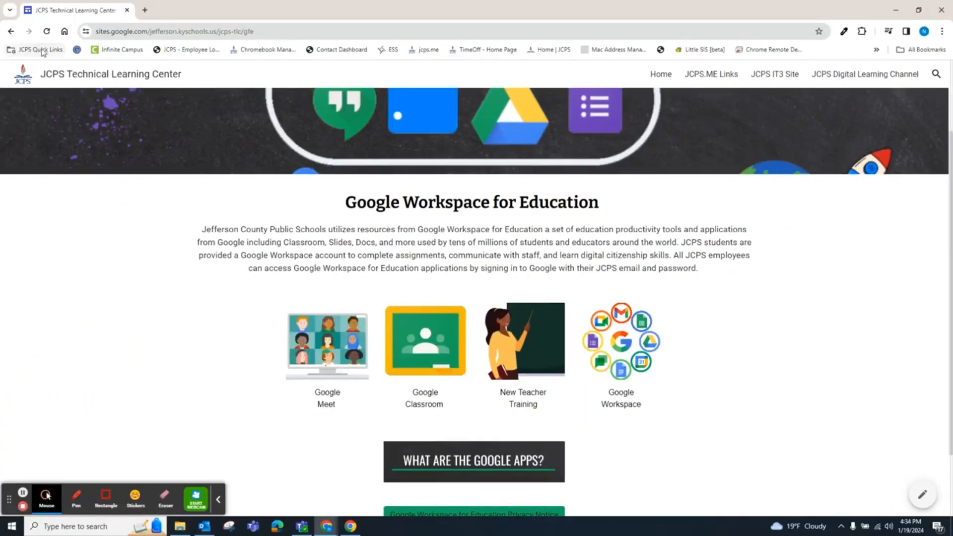
Open the JCPS Digital Learning channel from the JCPS Quick Links bookmarks and view its playlists
click(38, 47)
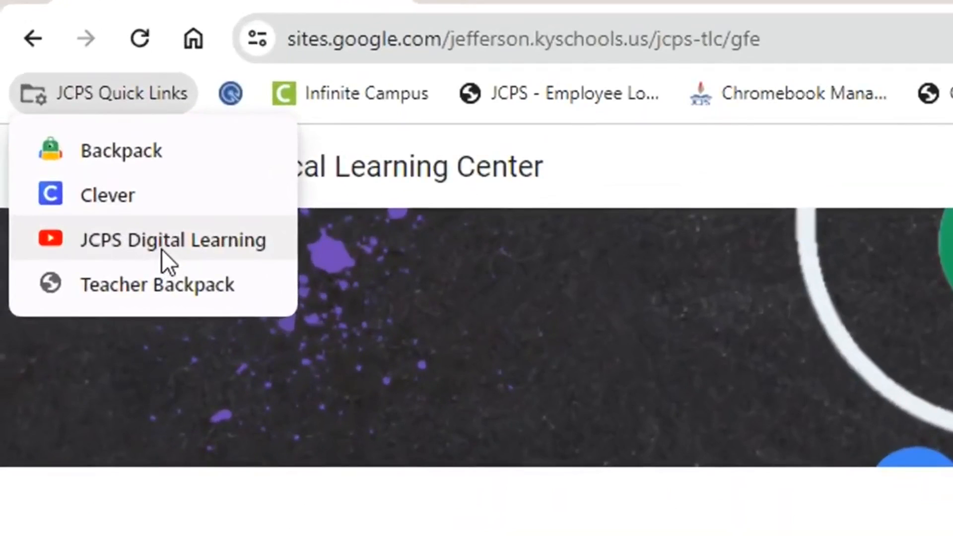
click(156, 223)
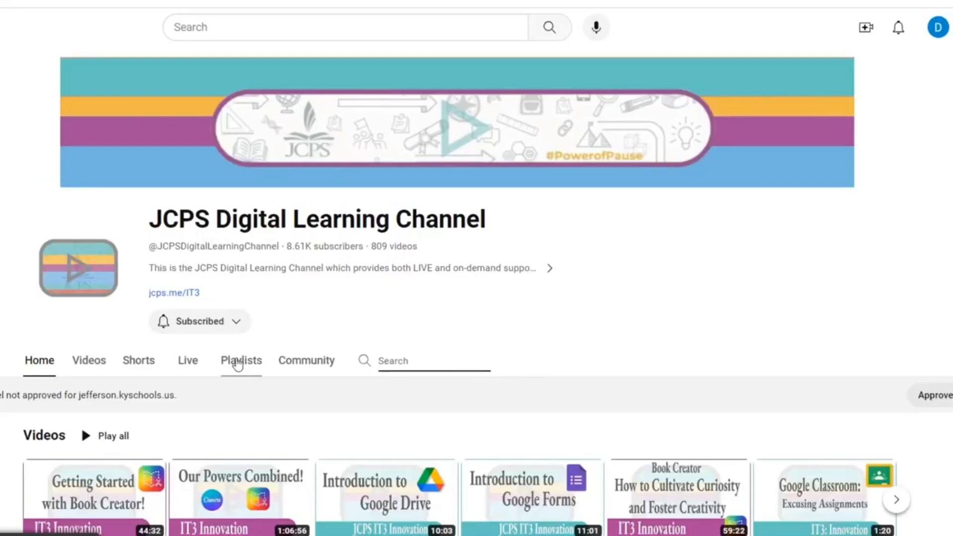
click(241, 360)
scroll(449, 298, down, 4)
Search the JCPS Digital Learning Channel for "classroom" and browse the results
click(364, 360)
text(classr)
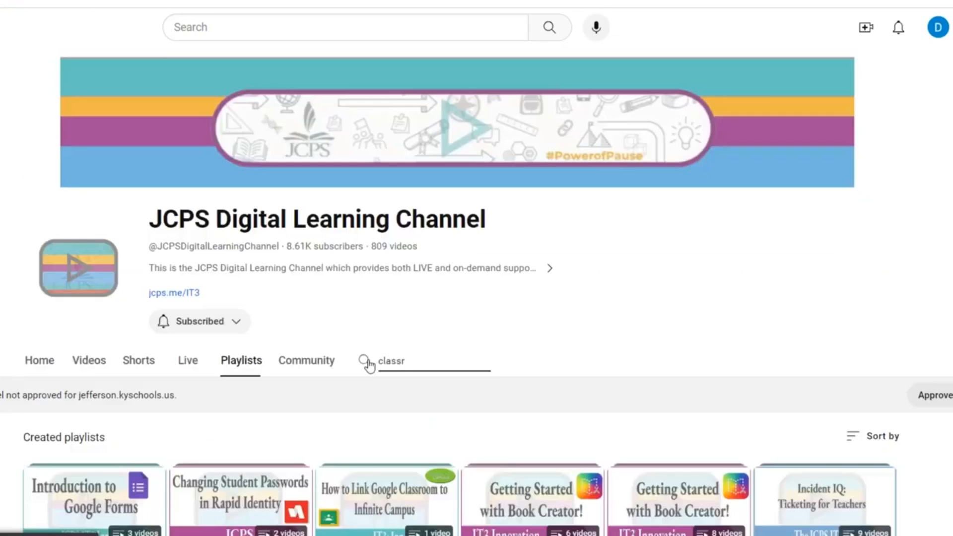
text(oom)
key(Return)
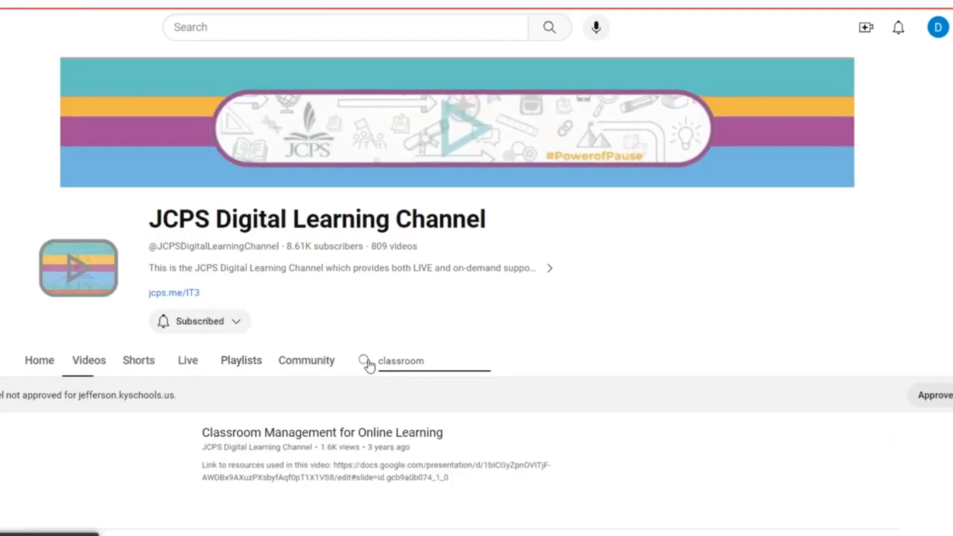
scroll(670, 396, down, 12)
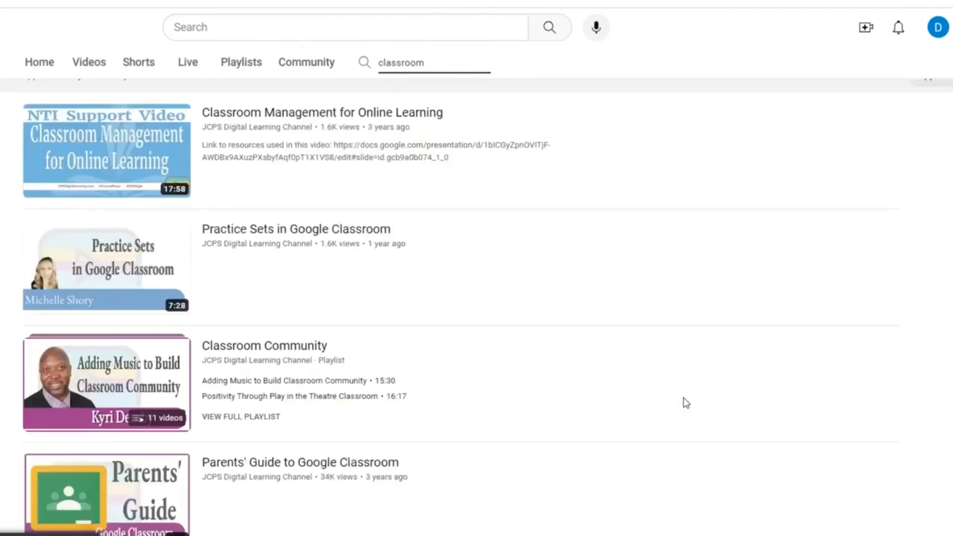